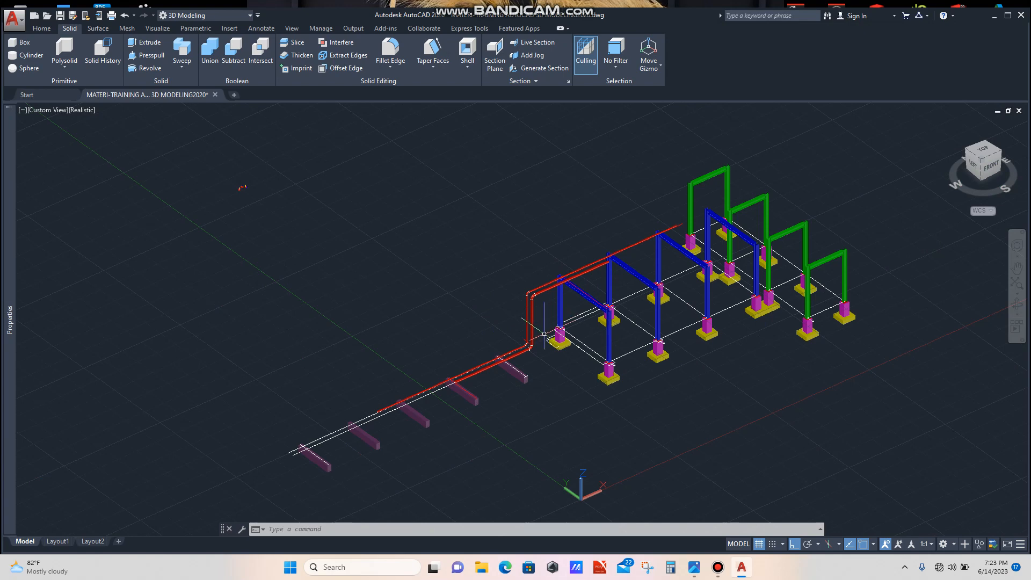
- Examine the lower elbows joining the horizontal and vertical red pipes, and check the larger elbow's object type and layer
scroll(476, 320, down, 5)
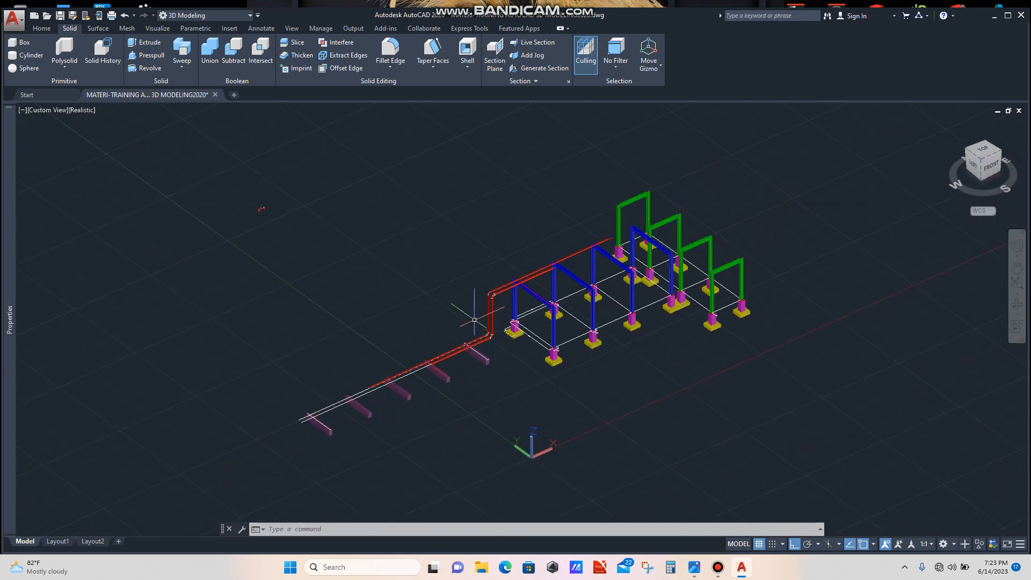
scroll(490, 339, up, 4)
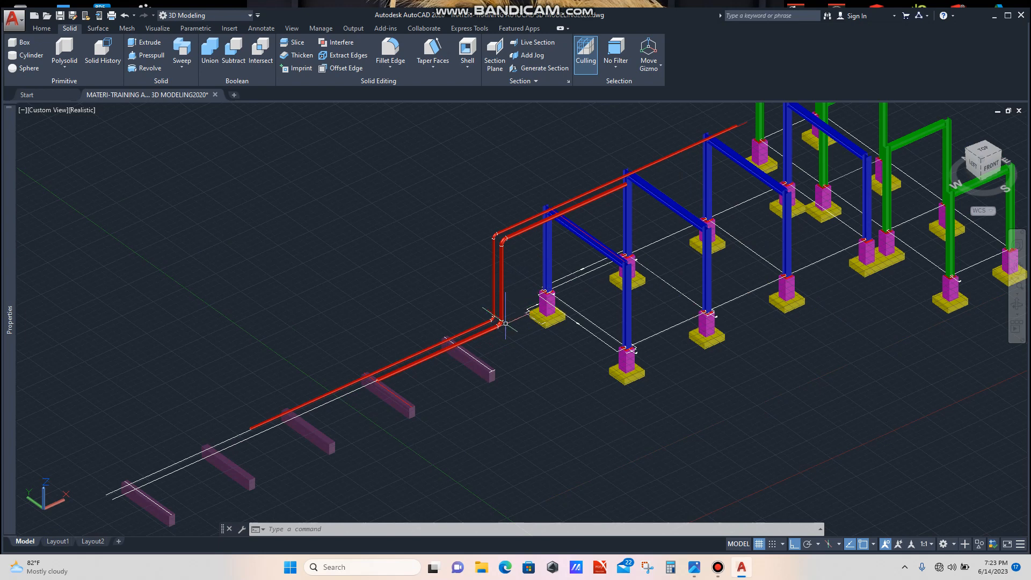
scroll(505, 323, up, 1)
scroll(486, 311, down, 4)
scroll(483, 315, up, 3)
scroll(483, 315, up, 5)
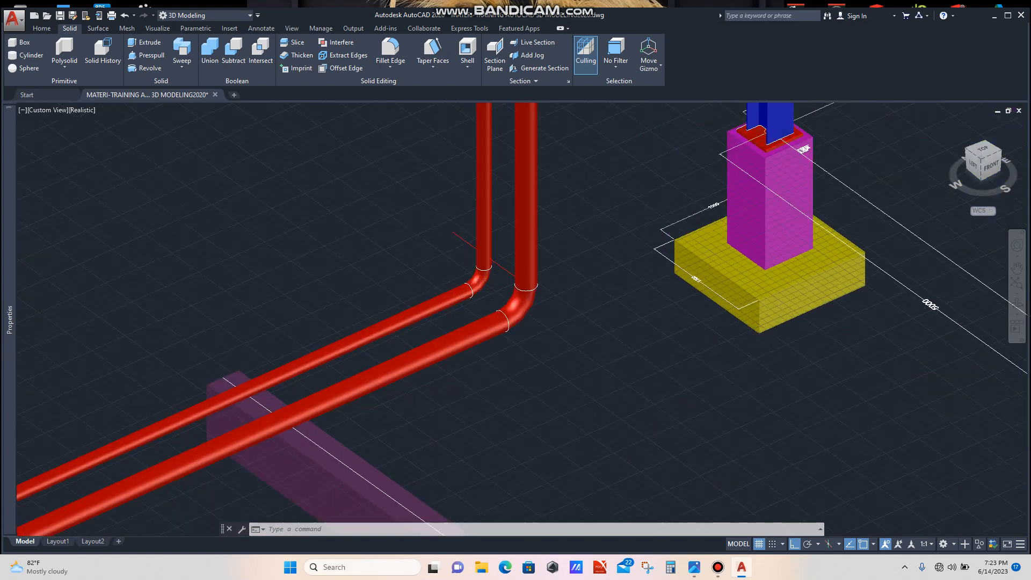
scroll(520, 307, down, 6)
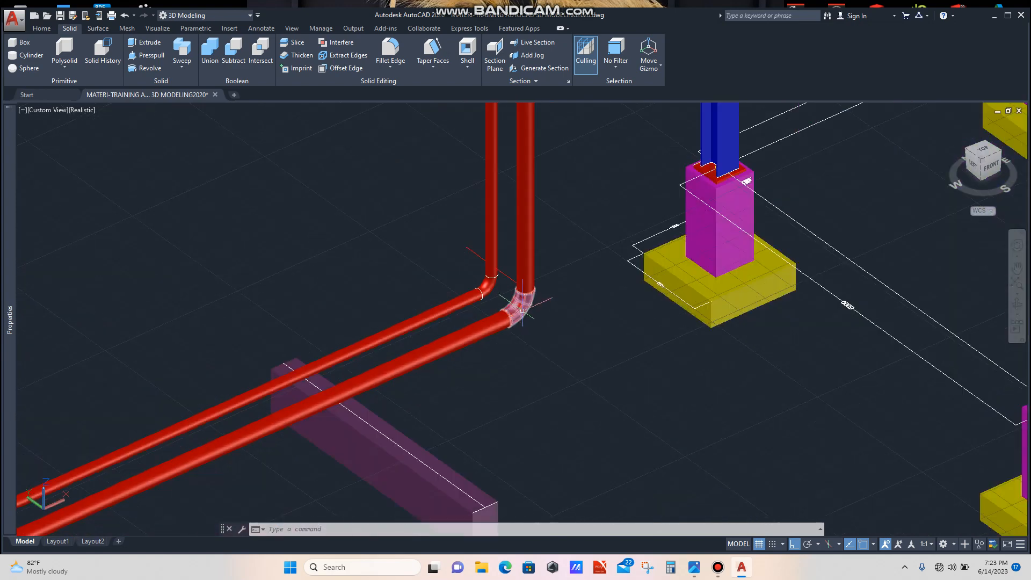
scroll(520, 321, down, 2)
scroll(521, 318, up, 3)
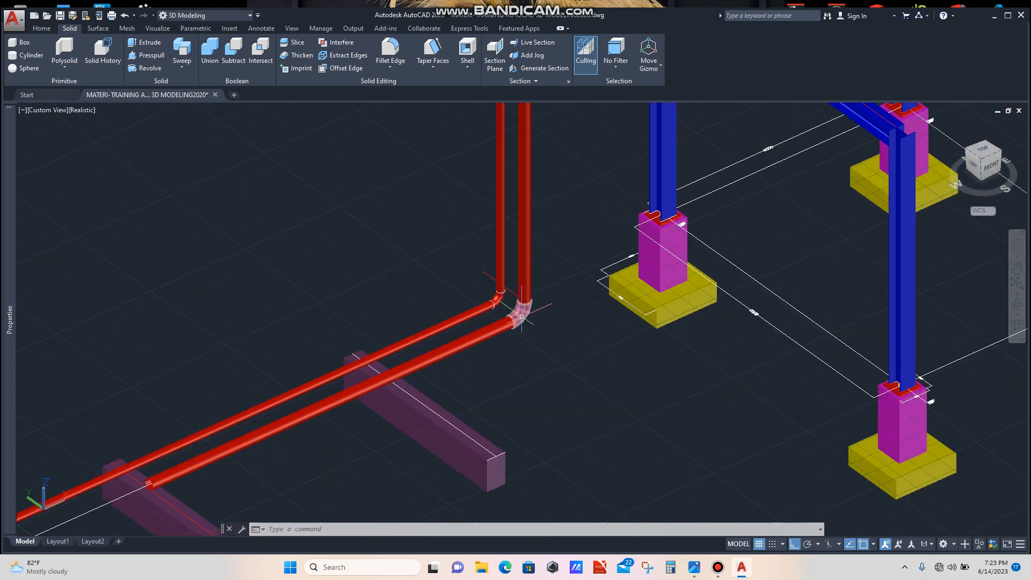
scroll(513, 308, up, 5)
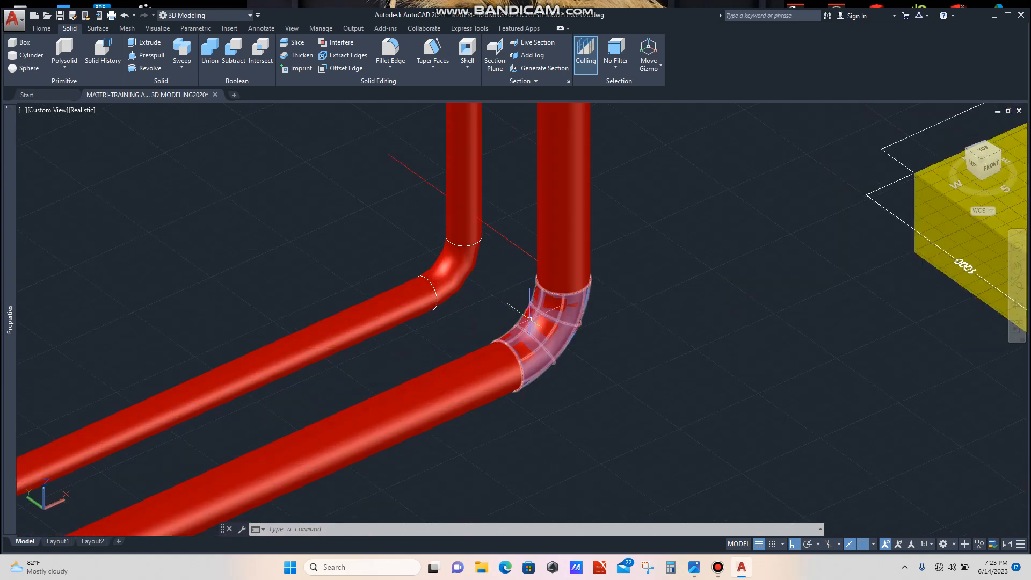
scroll(514, 322, down, 5)
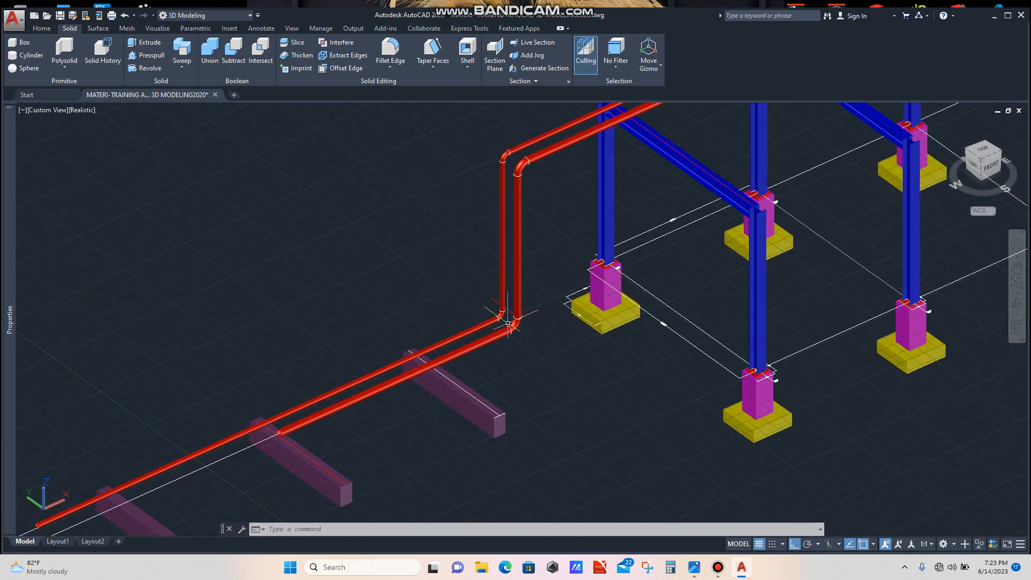
scroll(516, 325, up, 3)
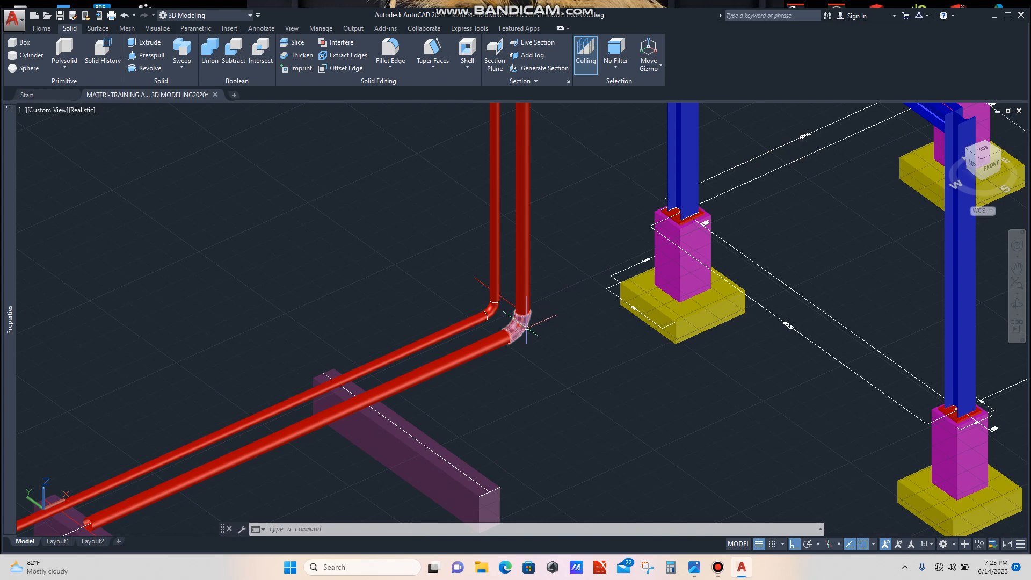
scroll(526, 327, down, 5)
scroll(521, 333, up, 6)
scroll(517, 338, up, 5)
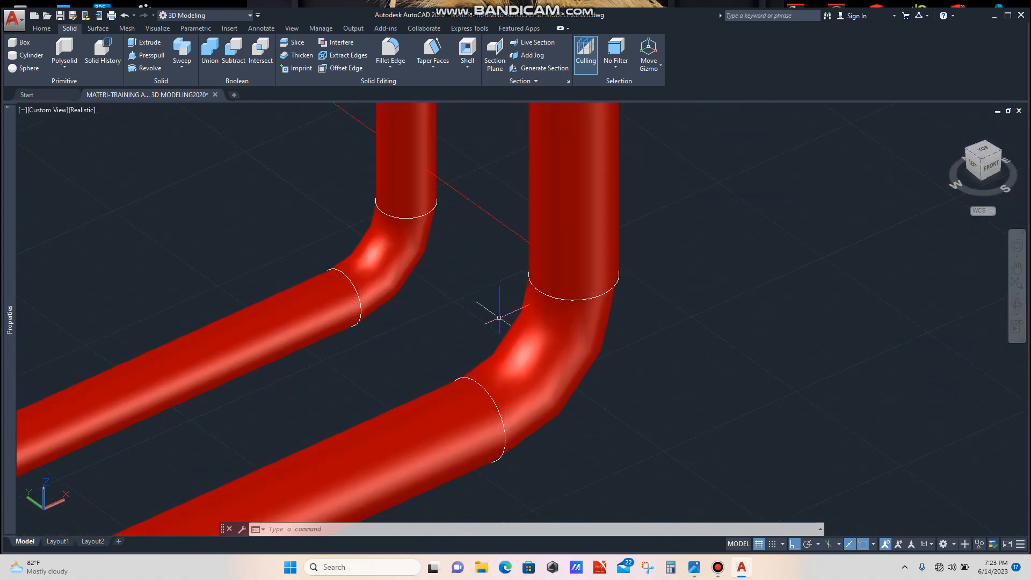
scroll(498, 311, down, 5)
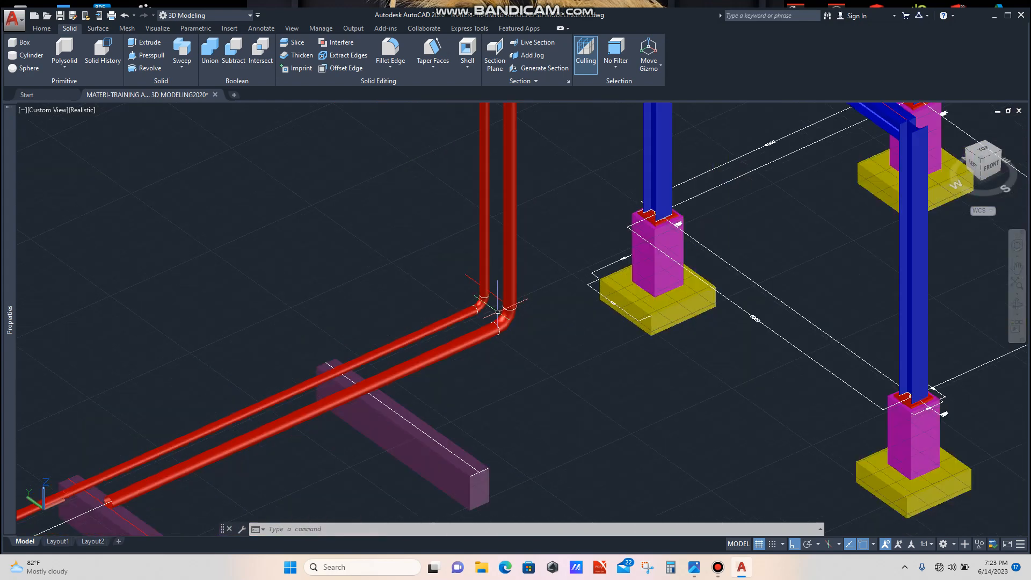
scroll(497, 312, up, 3)
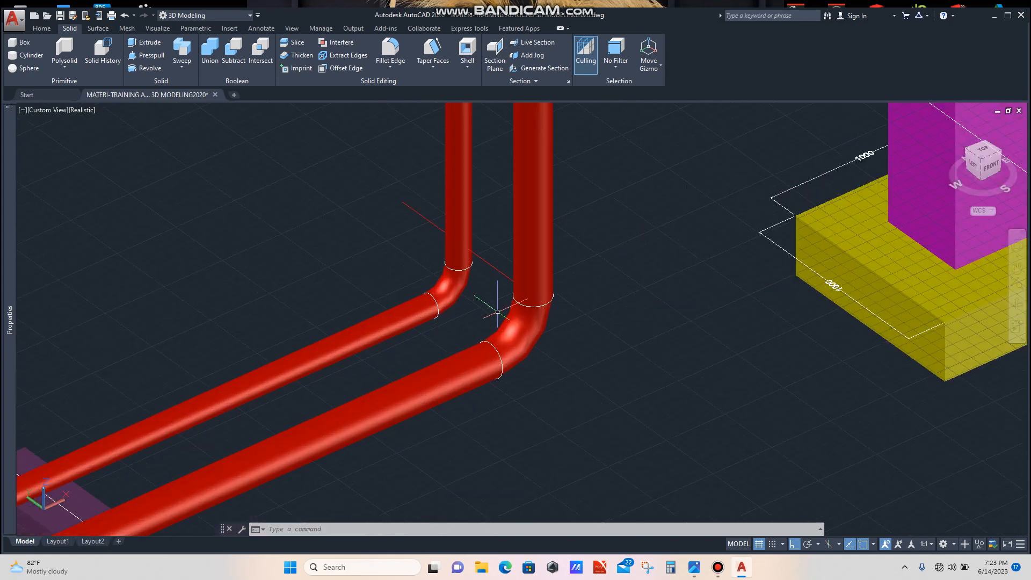
scroll(492, 302, down, 4)
scroll(492, 303, up, 4)
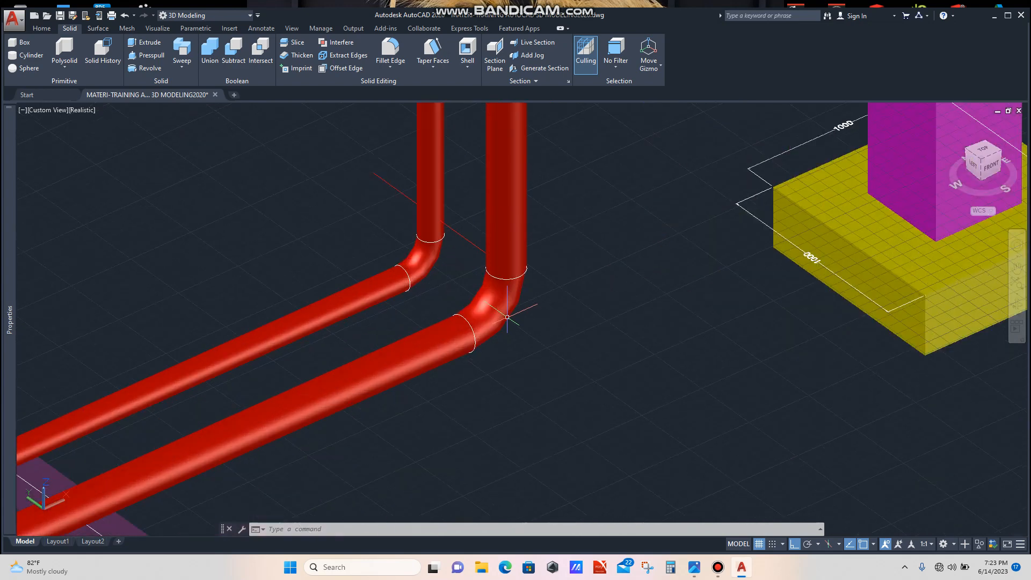
mouse_move(507, 318)
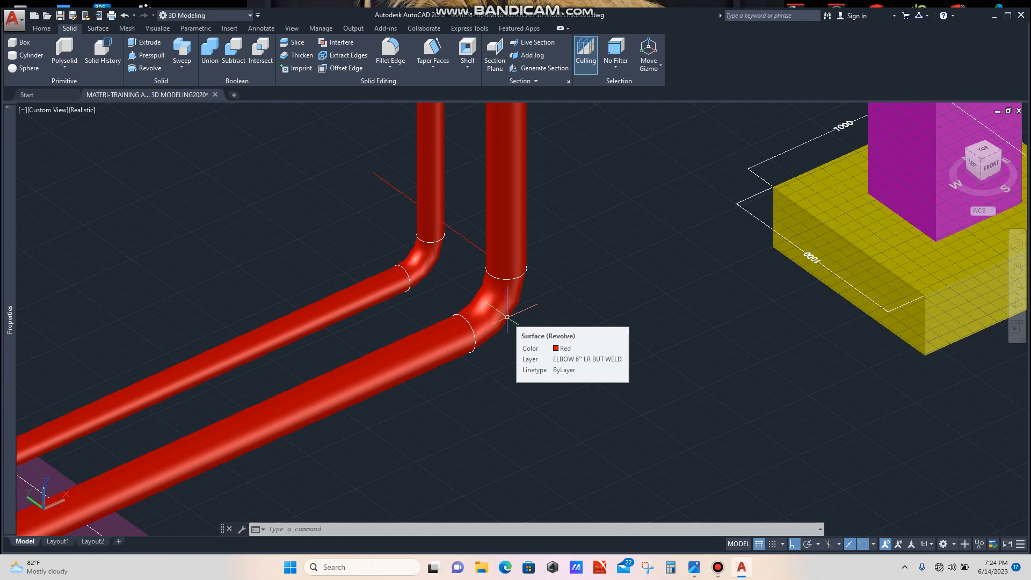
click(510, 312)
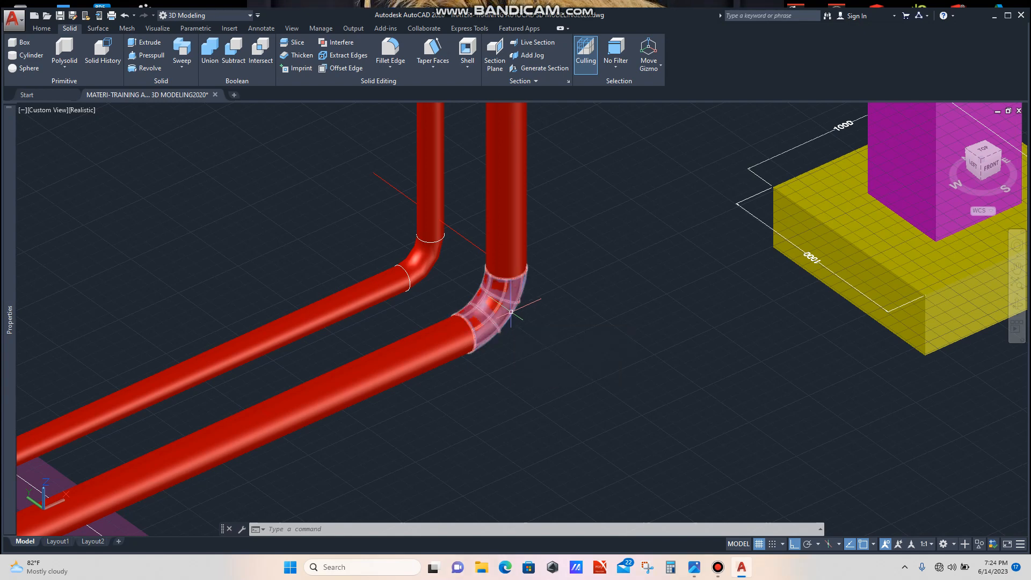
key(Escape)
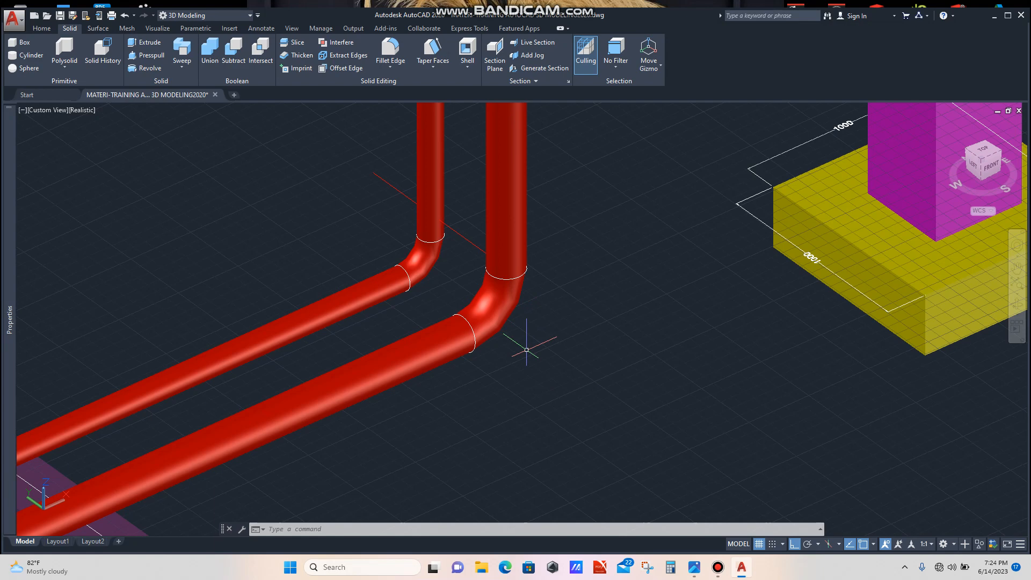
- Examine the smaller pipe's lower elbow and compare it with the larger elbow beside it
scroll(526, 349, down, 10)
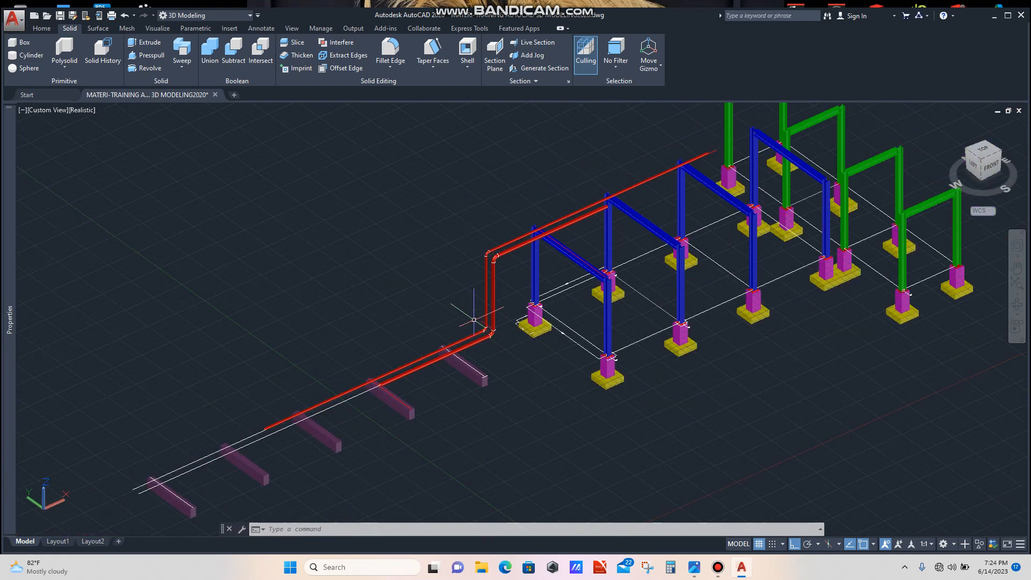
scroll(473, 317, down, 1)
scroll(483, 314, up, 6)
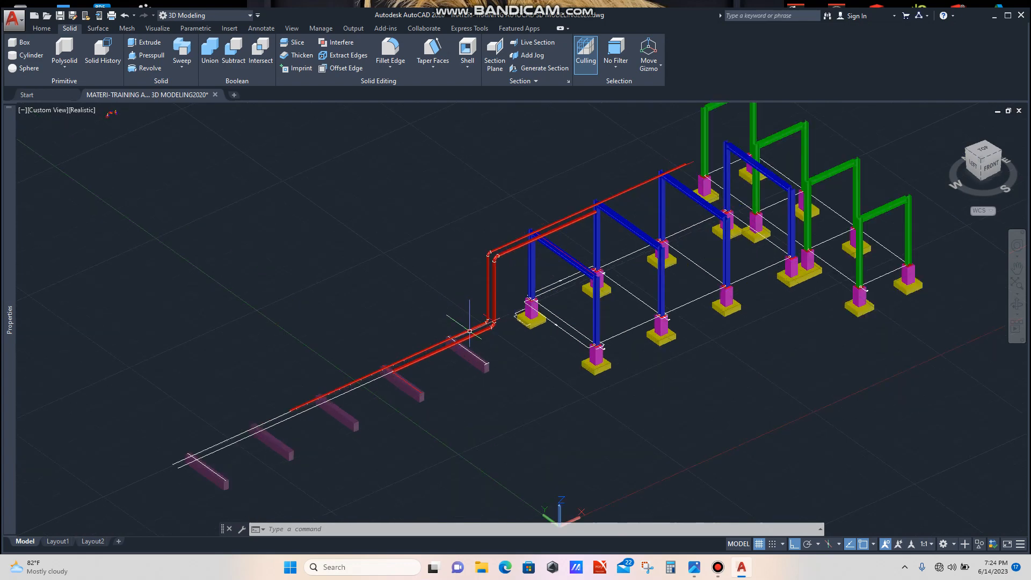
scroll(492, 315, up, 7)
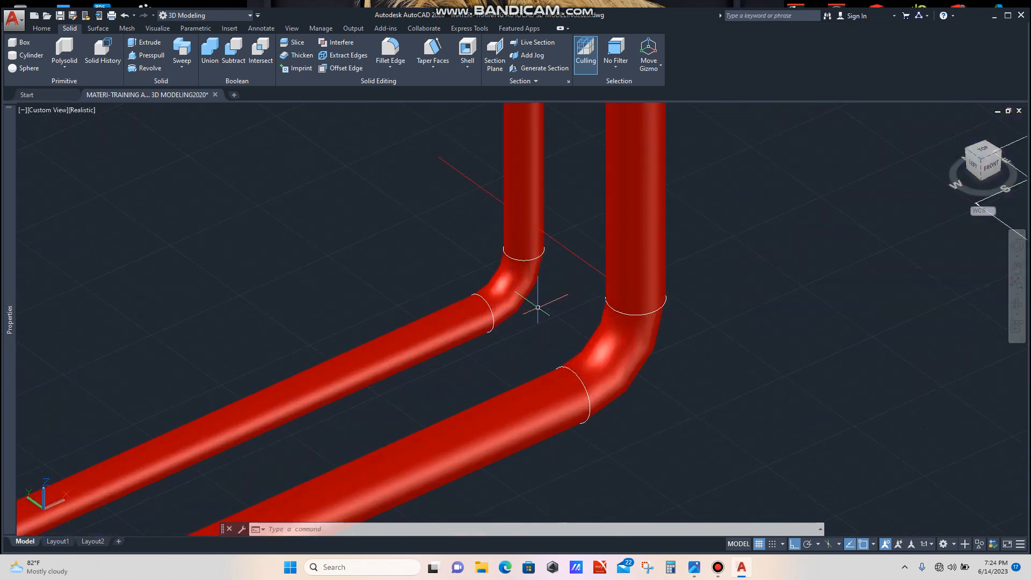
scroll(496, 274, up, 3)
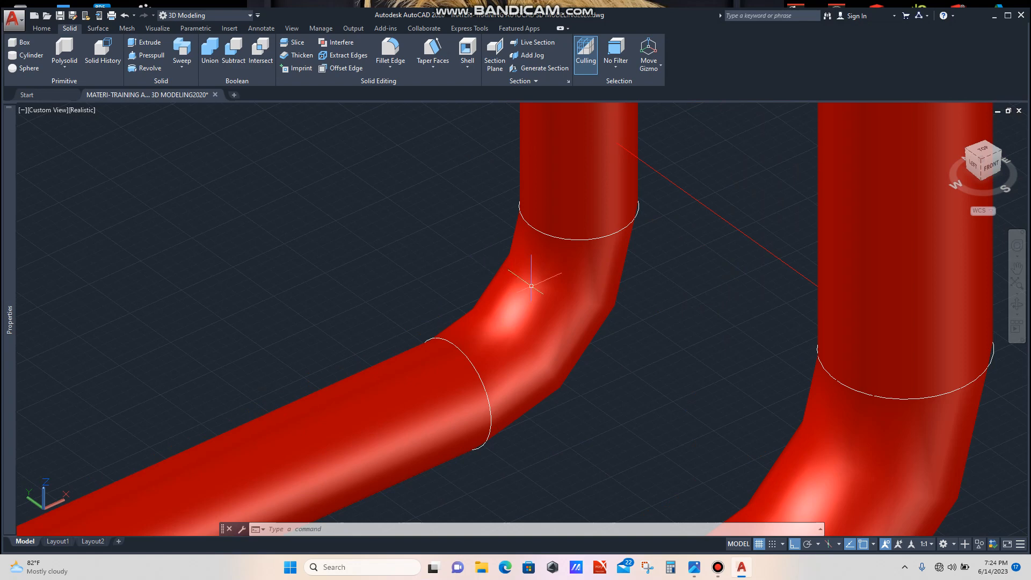
scroll(553, 278, down, 5)
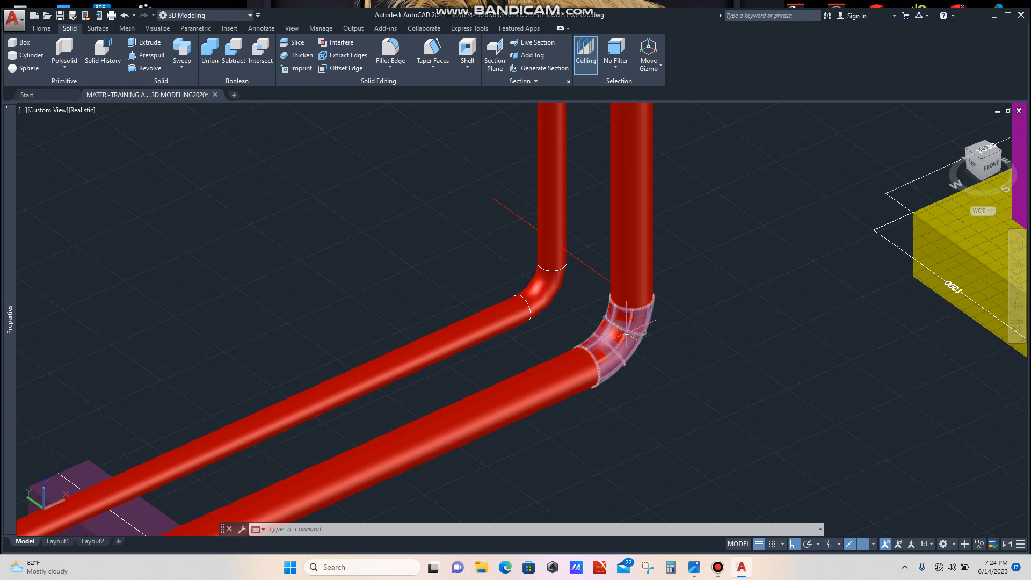
scroll(623, 334, down, 3)
scroll(635, 380, down, 3)
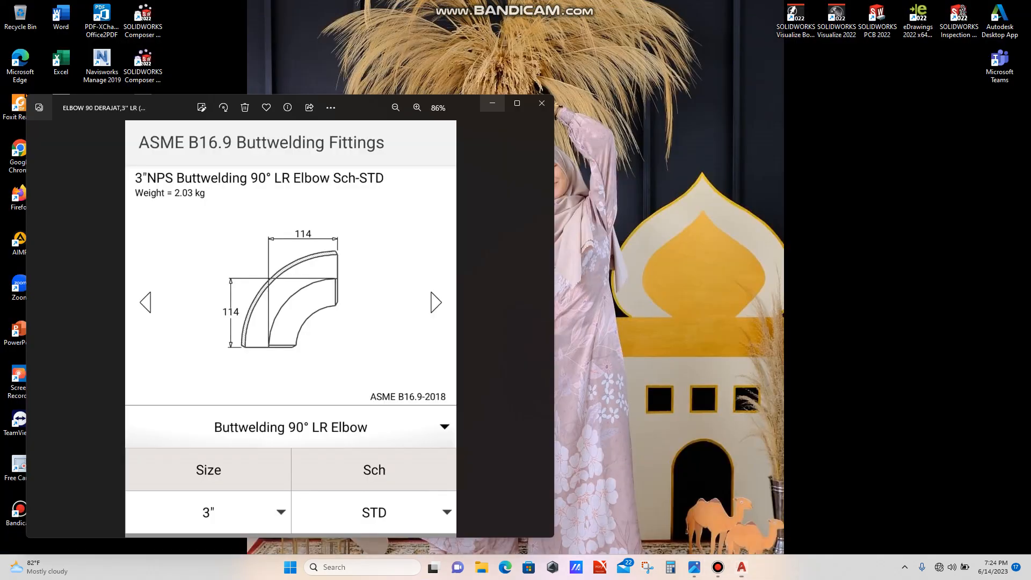
- Review the dimensions in the reference images of the 3" 90° LR buttwelding elbow and the 3" STD pipe
click(655, 510)
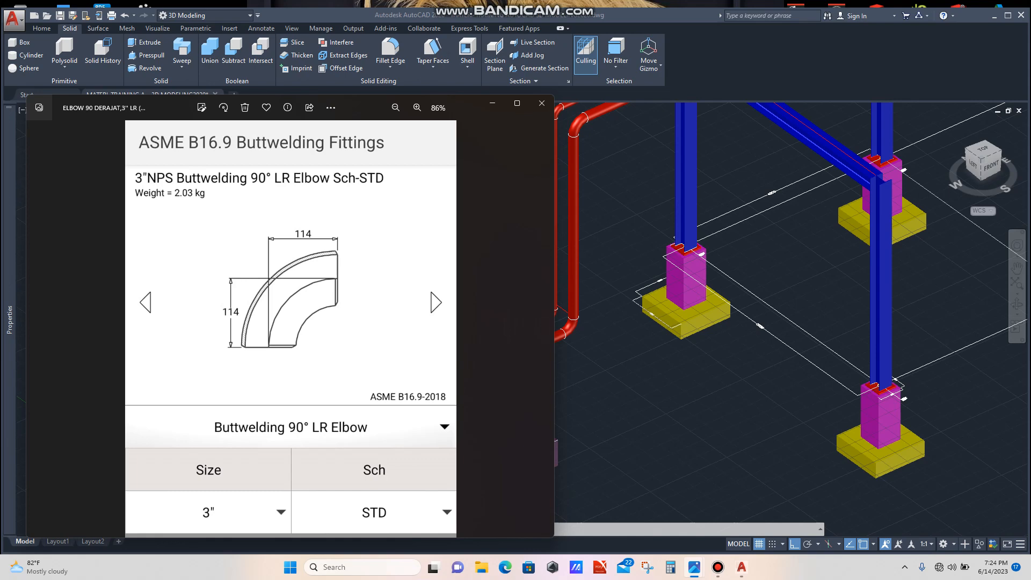
mouse_move(694, 567)
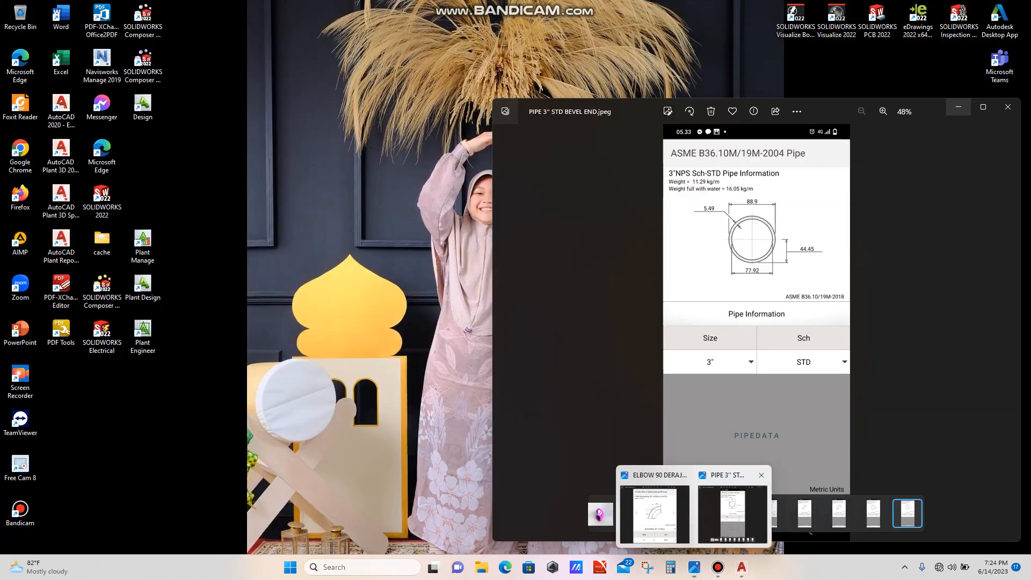
click(732, 510)
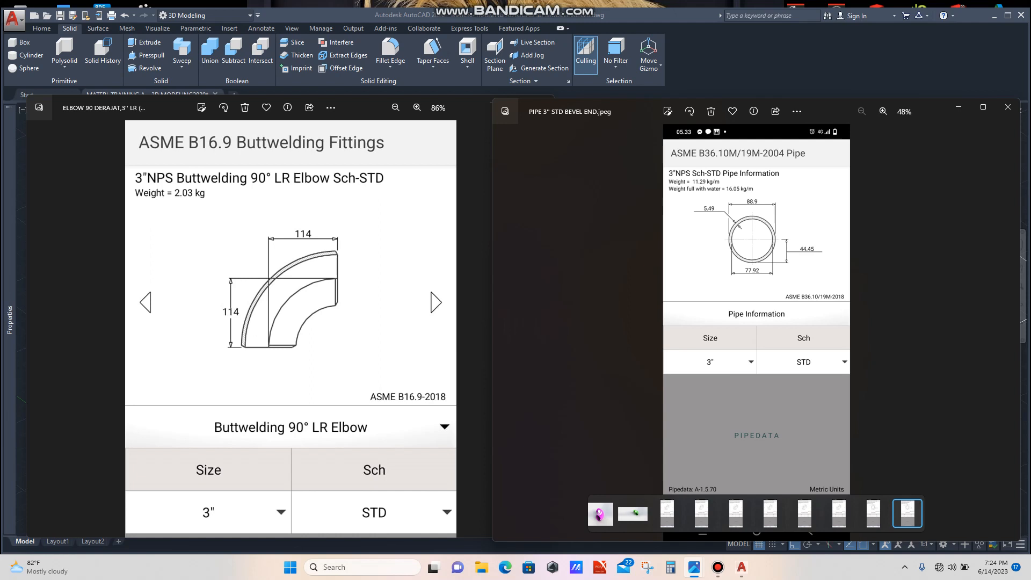
scroll(756, 190, up, 4)
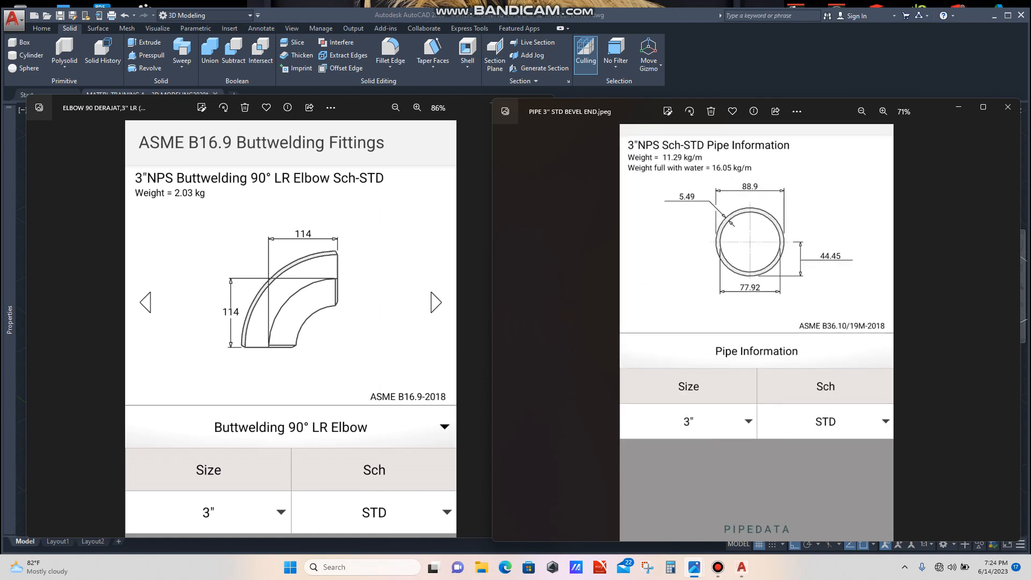
scroll(754, 286, up, 2)
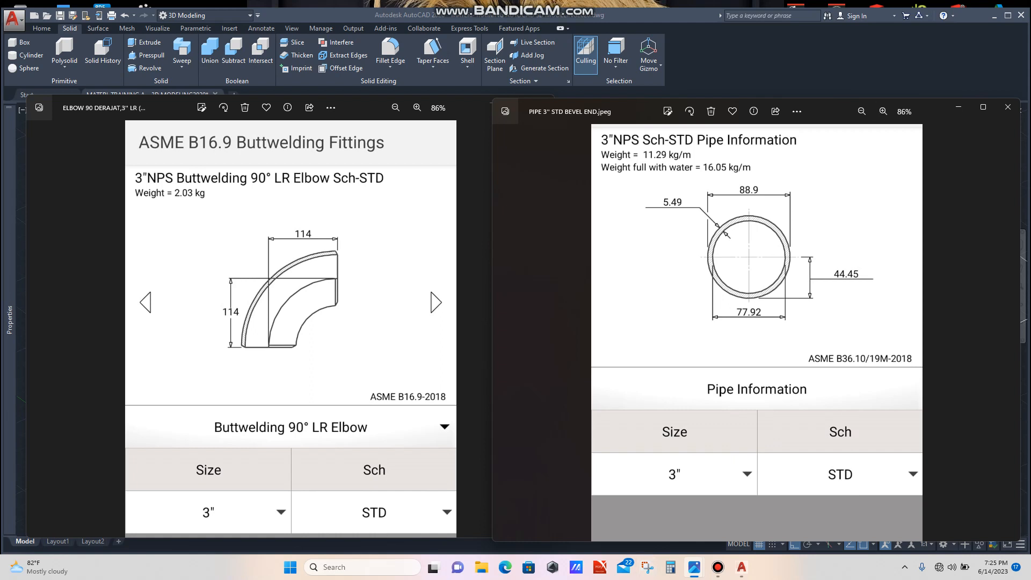
click(957, 107)
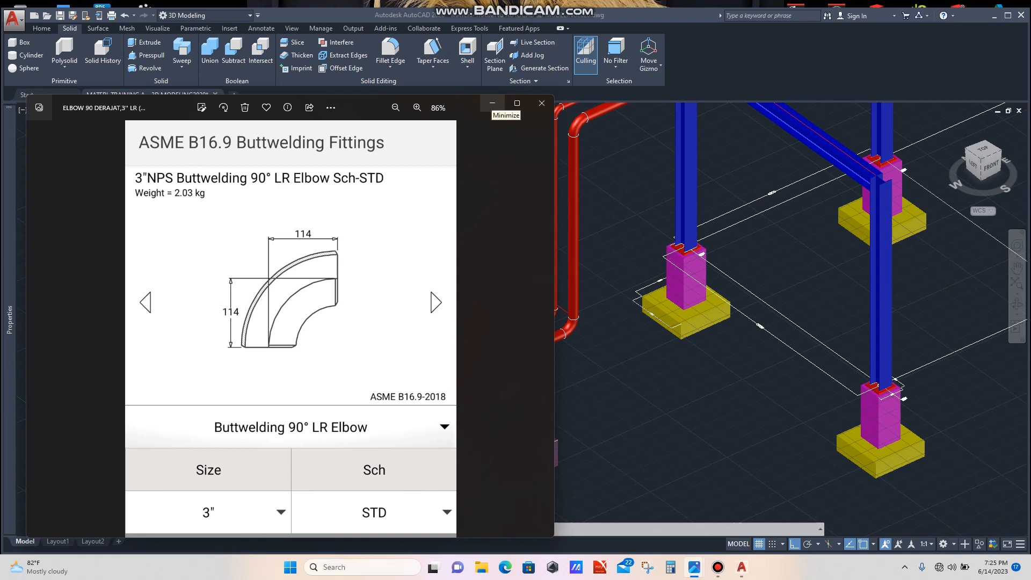
click(492, 103)
- Set the current object colour to Red with nothing selected
scroll(467, 308, down, 5)
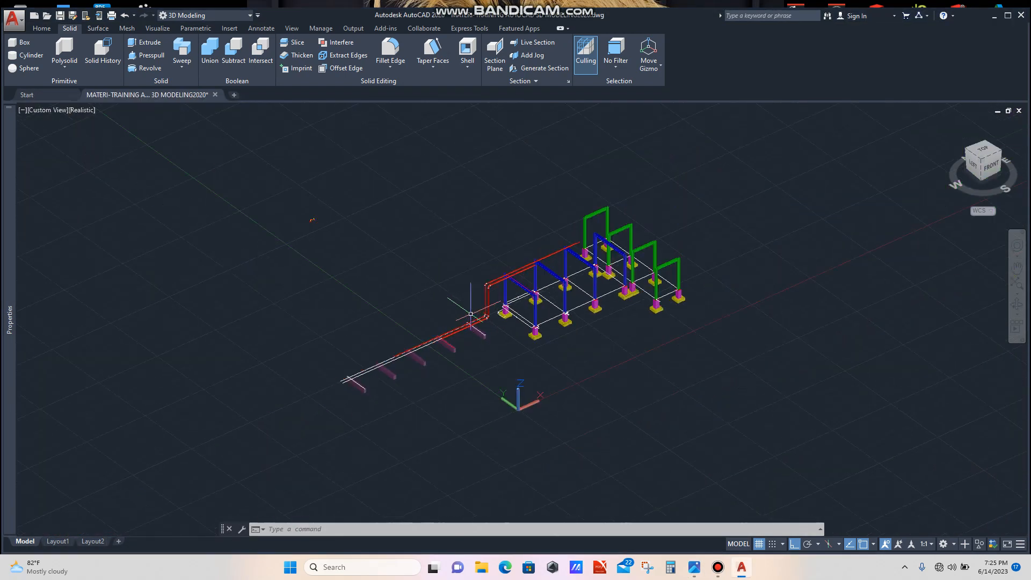
scroll(384, 251, up, 8)
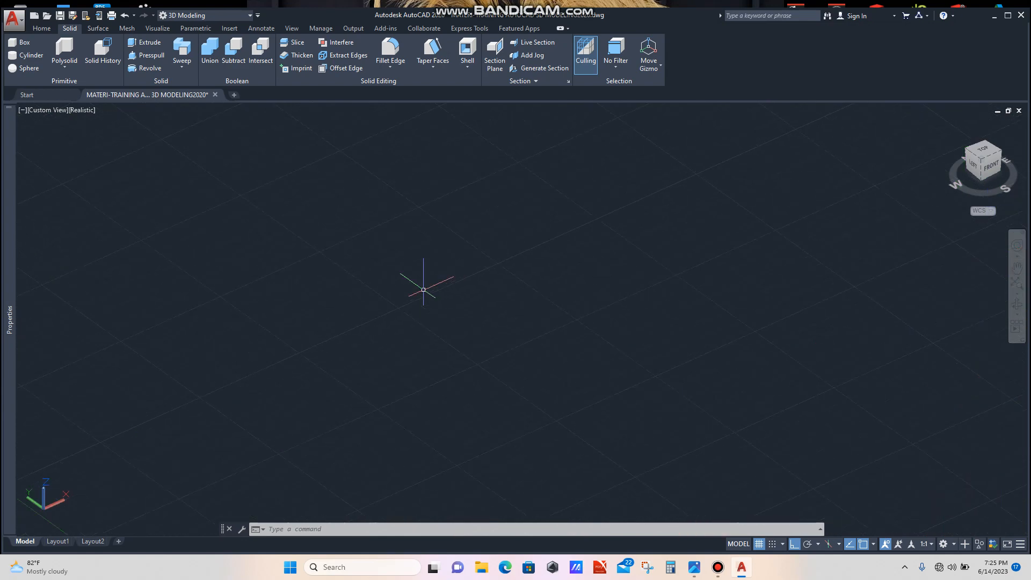
scroll(432, 290, down, 4)
scroll(436, 284, up, 3)
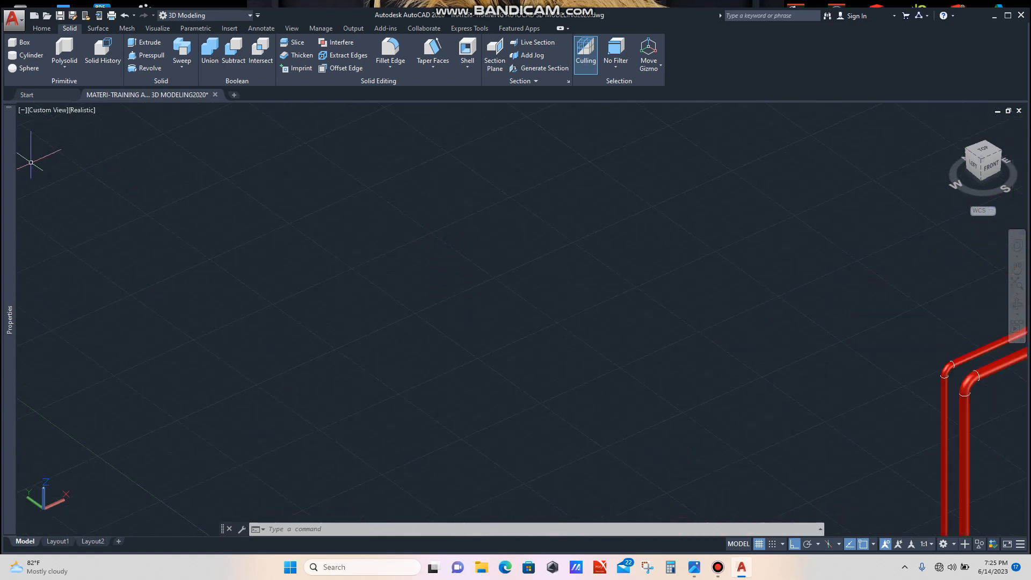
mouse_move(9, 162)
click(122, 142)
click(146, 141)
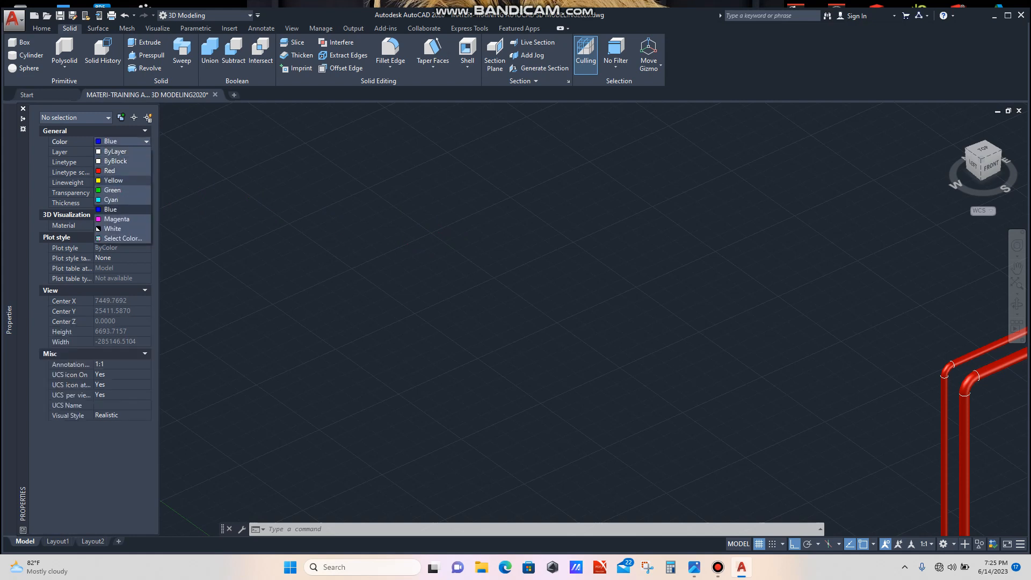
click(110, 170)
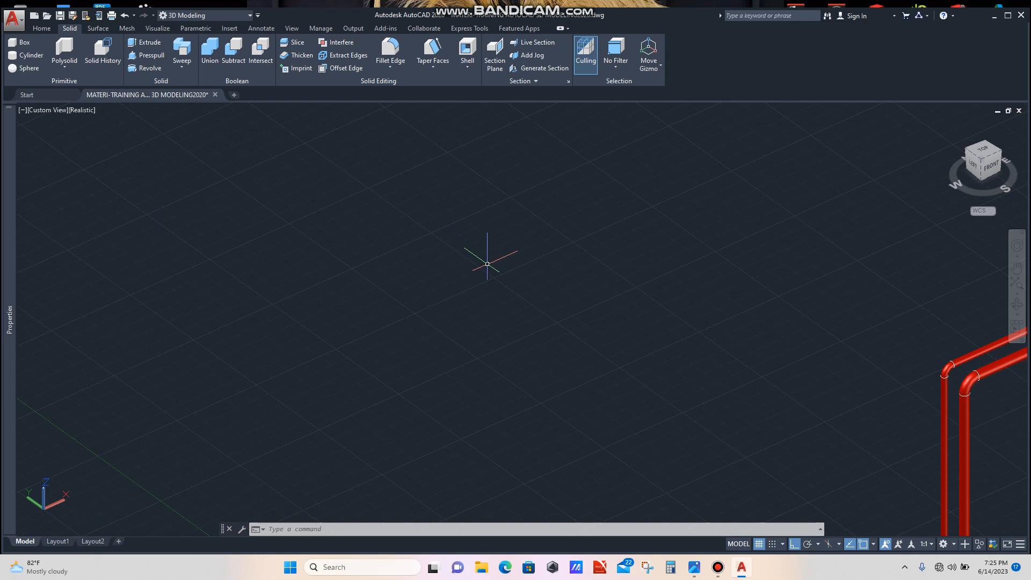
- Draw a red circle of radius 114 in the empty area beside the piping, using the elbow's 114 centre-to-end dimension
text(c)
key(Return)
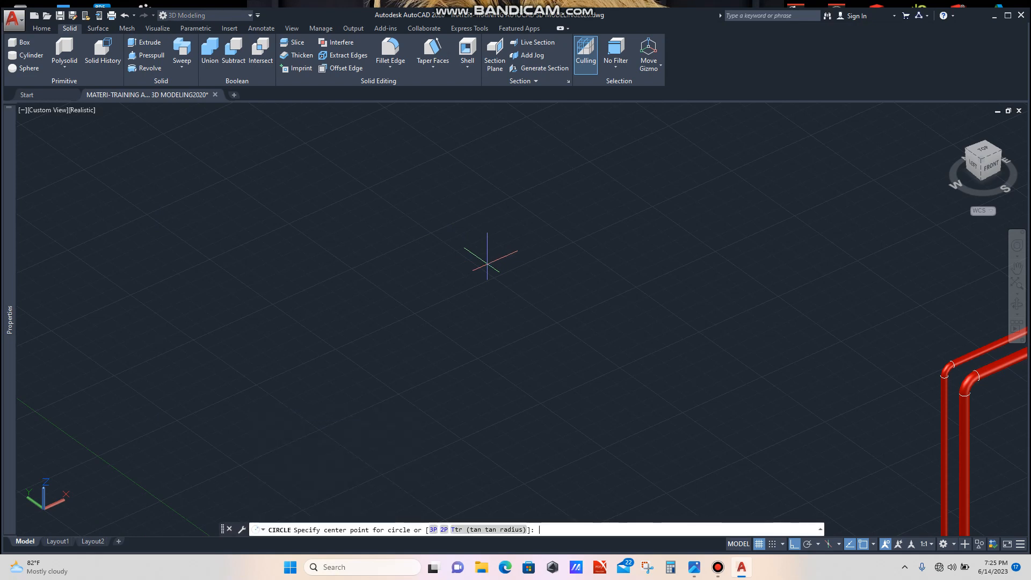
click(474, 284)
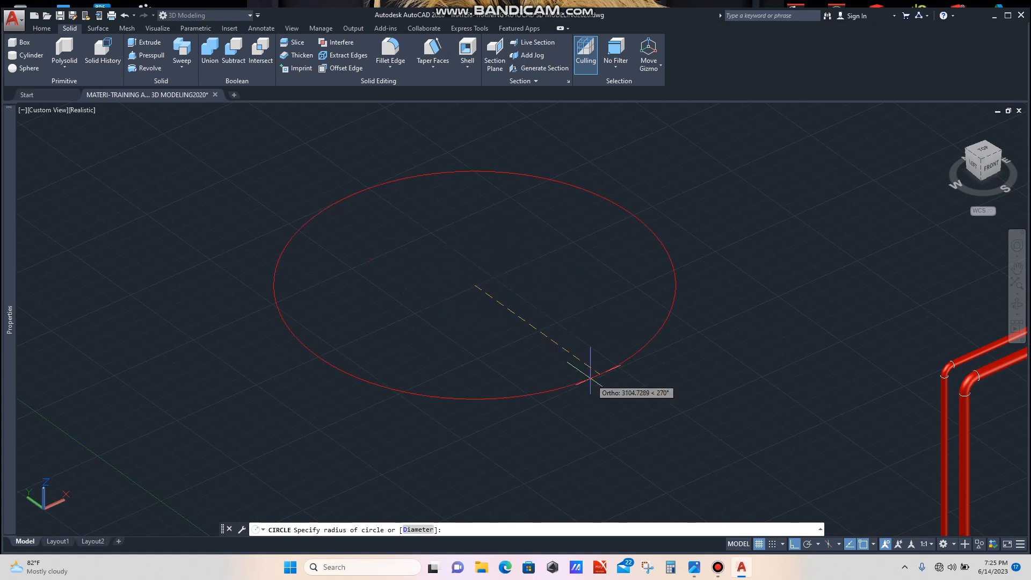
mouse_move(694, 567)
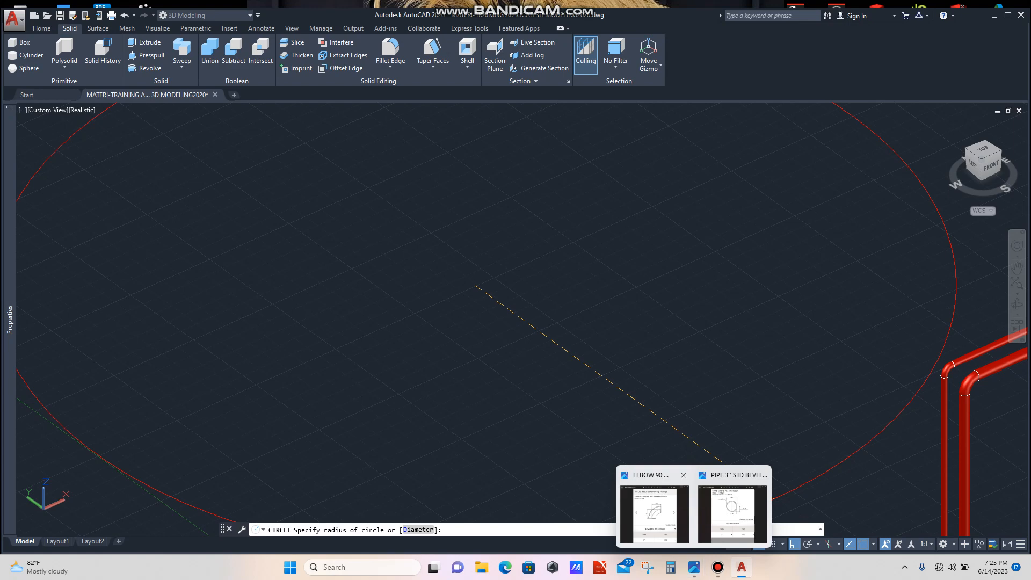
mouse_move(654, 510)
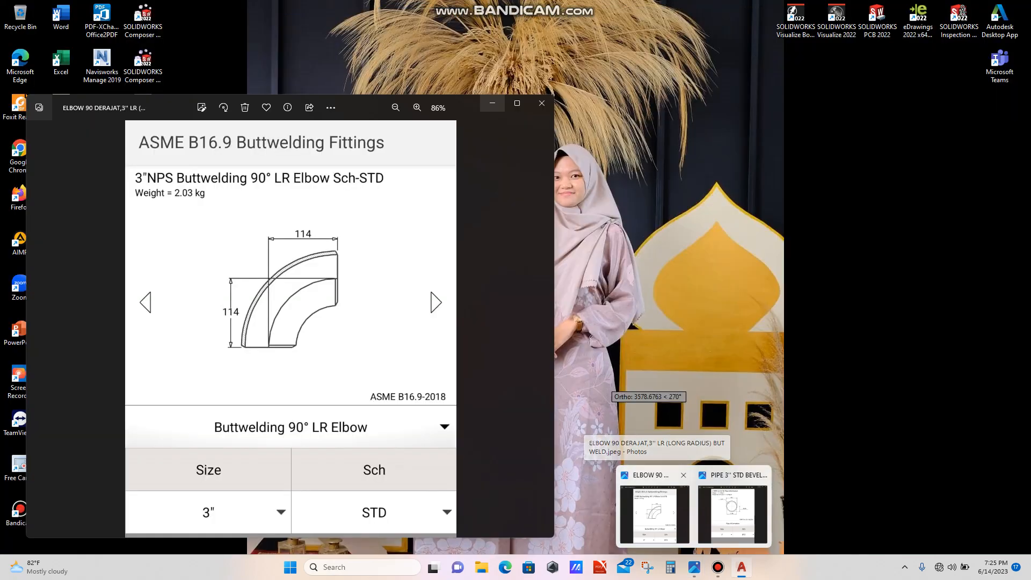
text(1)
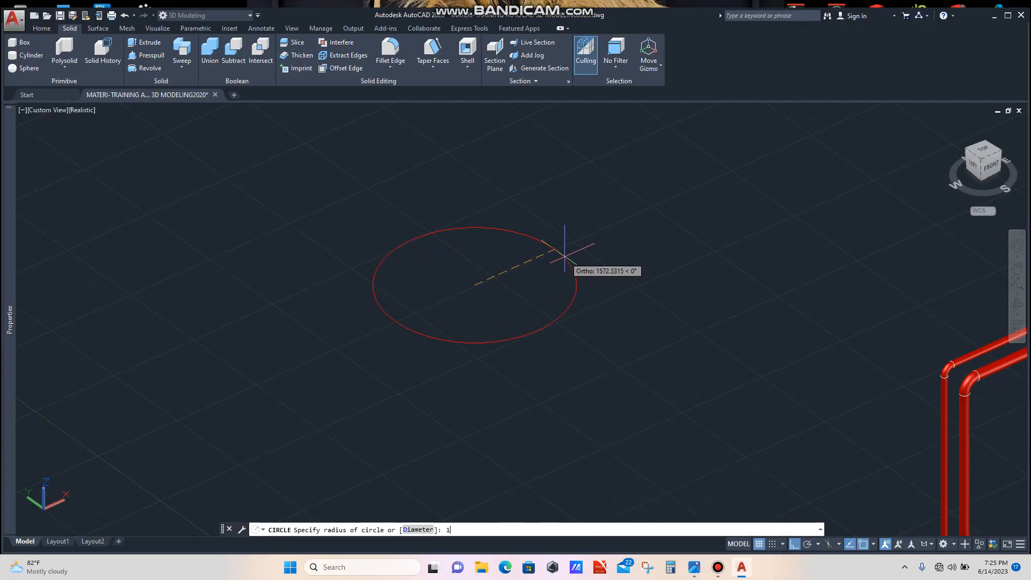
text(14)
key(Return)
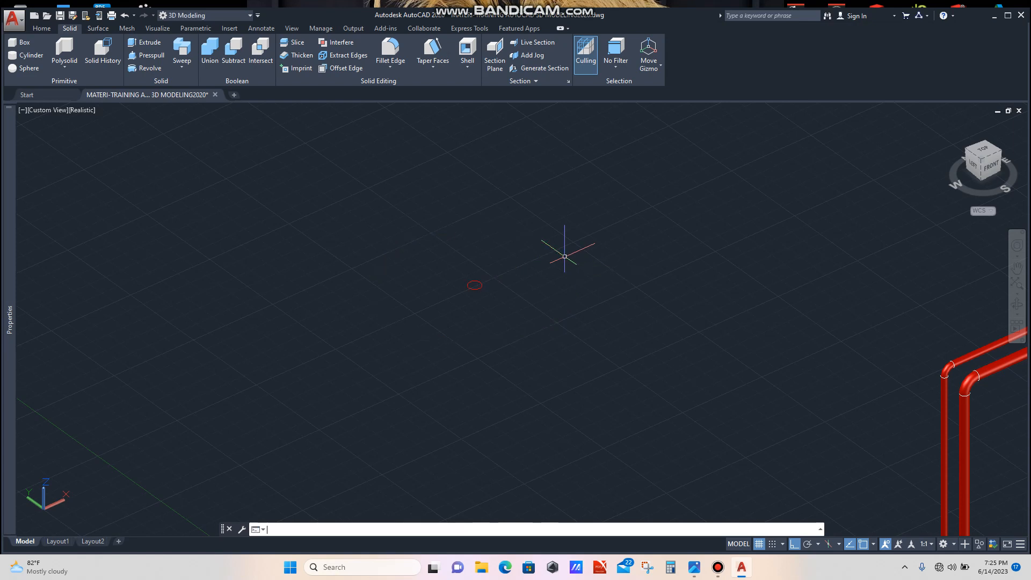
- Draw red lines from the circle's +X quadrant to its centre, continuing 114 straight up along the Z axis
scroll(472, 281, up, 3)
scroll(472, 276, up, 3)
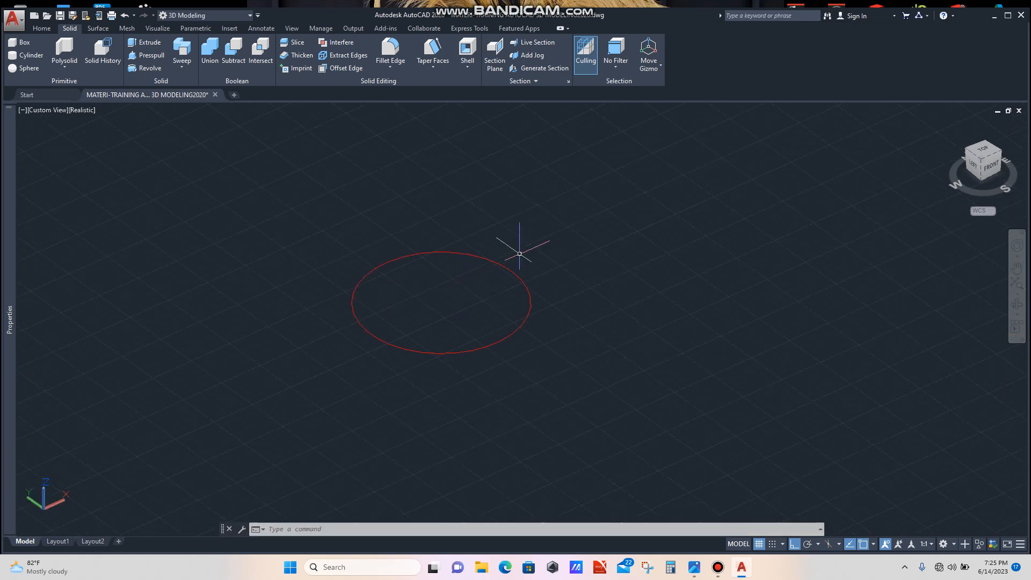
scroll(496, 276, up, 2)
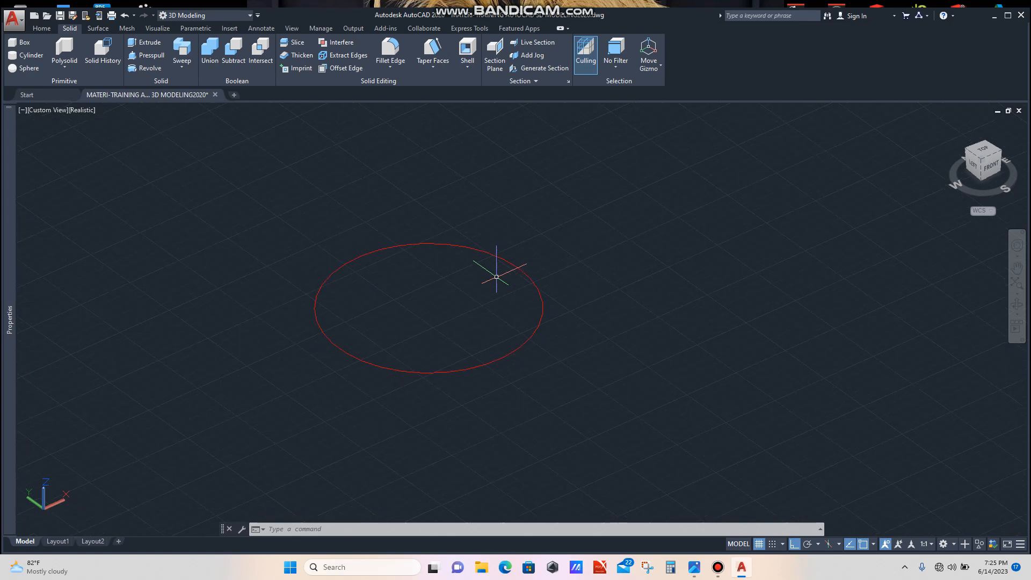
text(L)
key(Return)
click(518, 267)
click(428, 308)
click(428, 308)
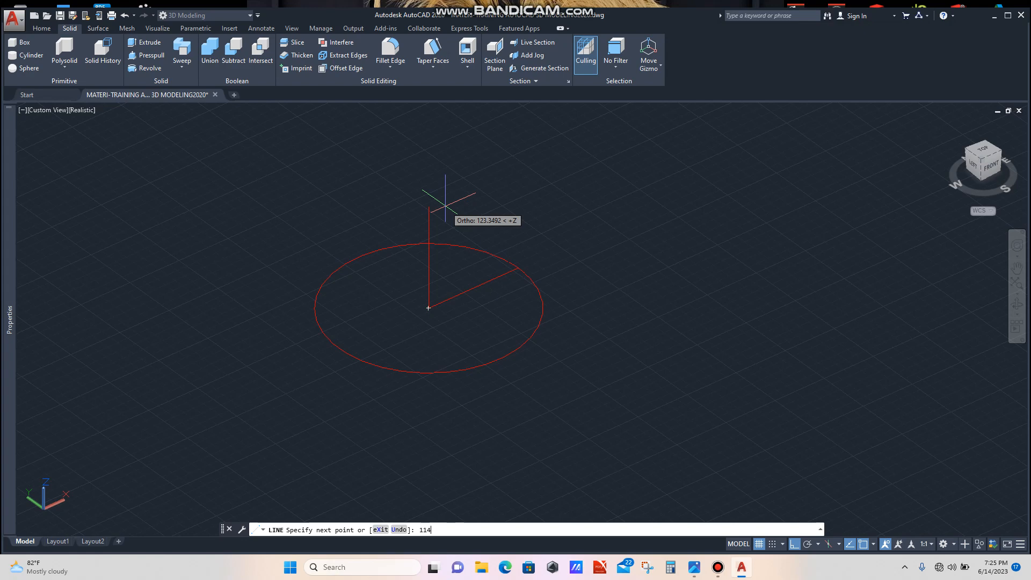
key(Return)
key(Return)
scroll(504, 188, down, 2)
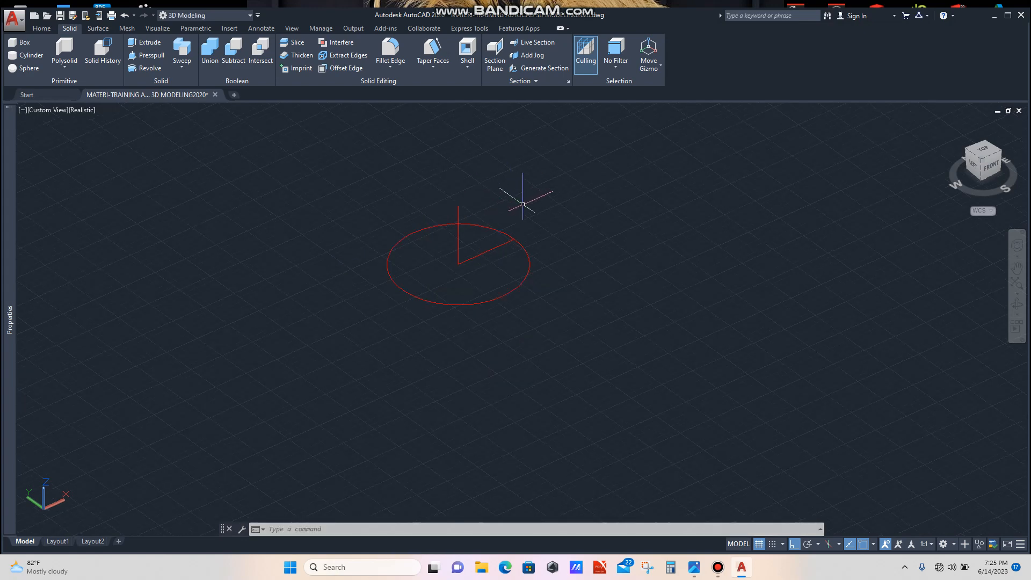
scroll(499, 221, up, 2)
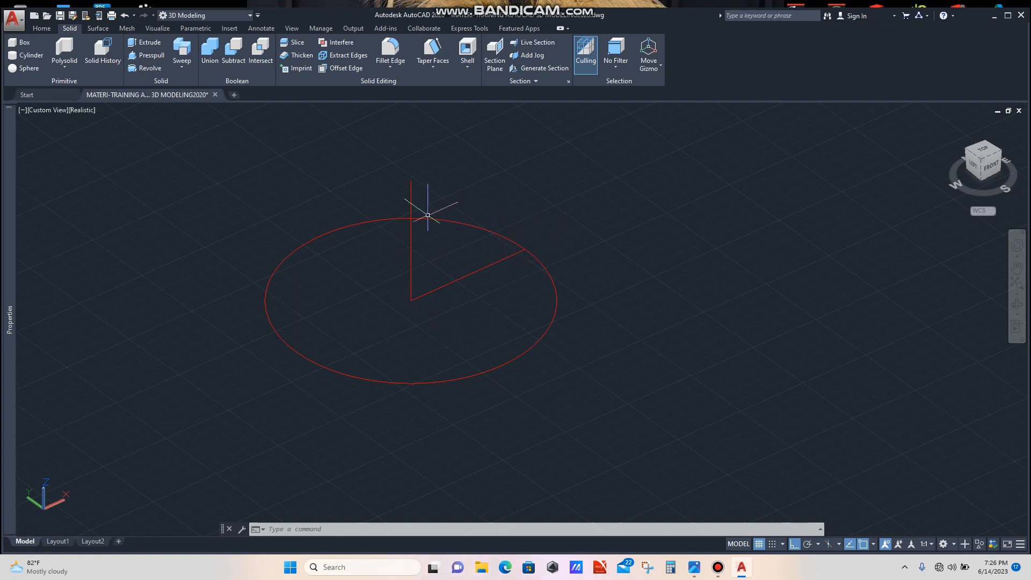
scroll(459, 274, down, 1)
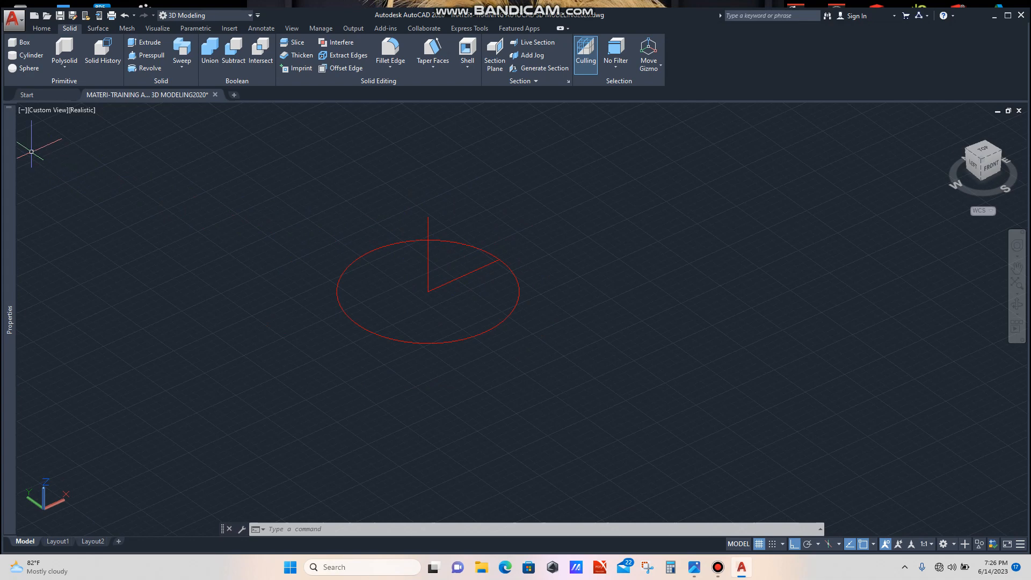
- Set the current colour to Yellow and draw an axis line from the circle's centre along negative Y, extending past the circle
mouse_move(10, 139)
click(146, 141)
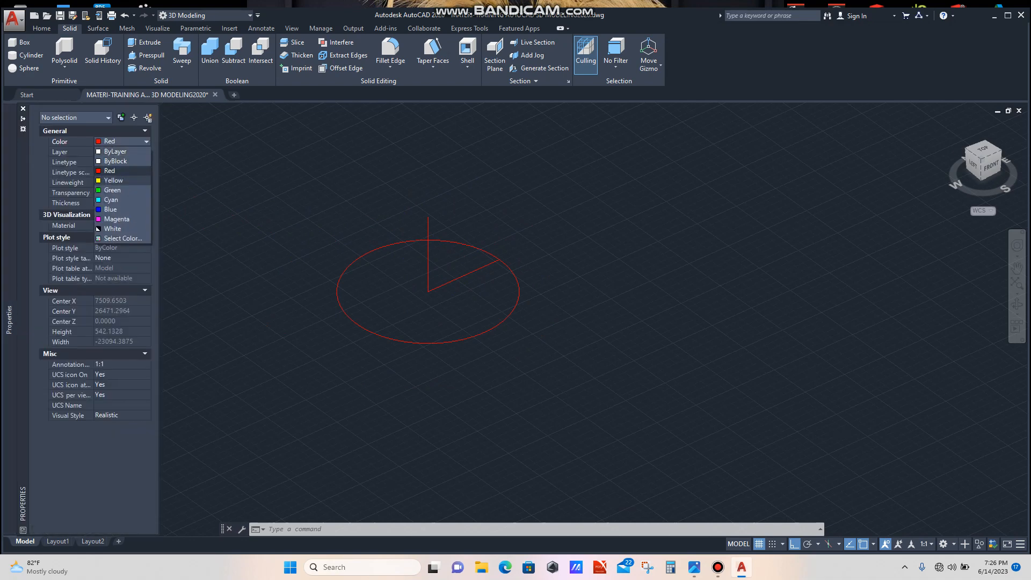
click(120, 181)
scroll(495, 238, down, 1)
scroll(519, 231, up, 1)
text(L)
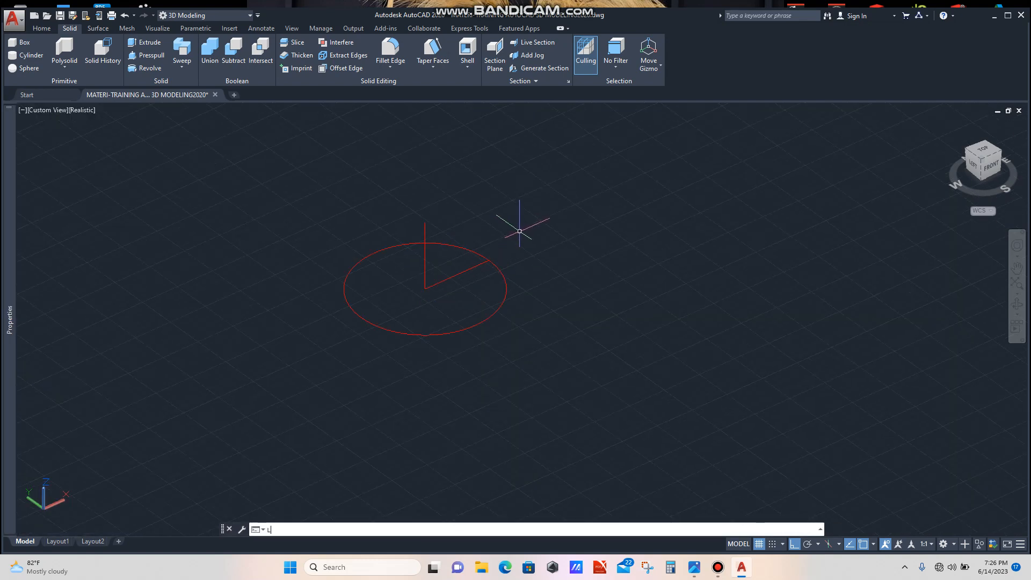
key(Return)
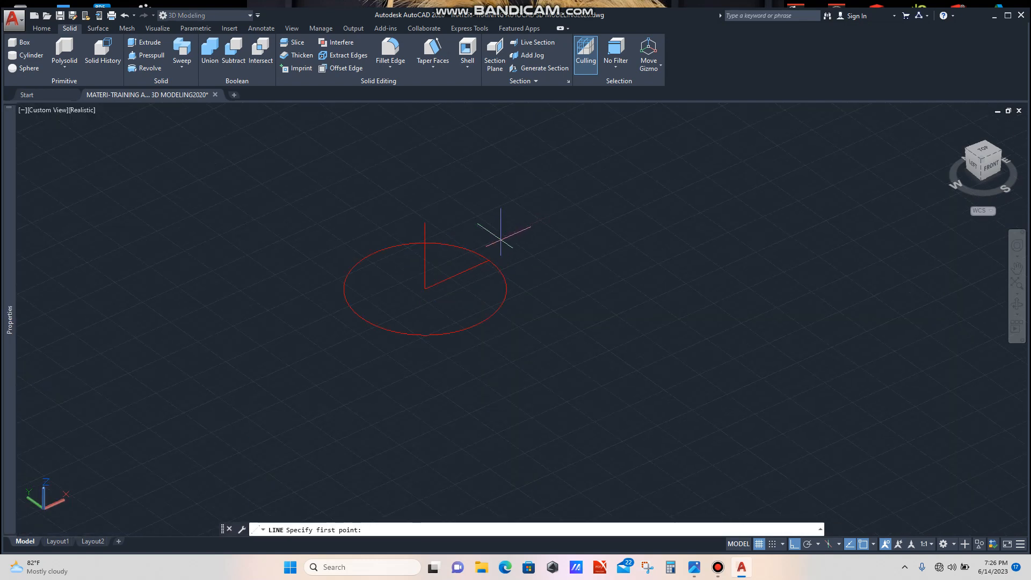
click(425, 288)
click(564, 367)
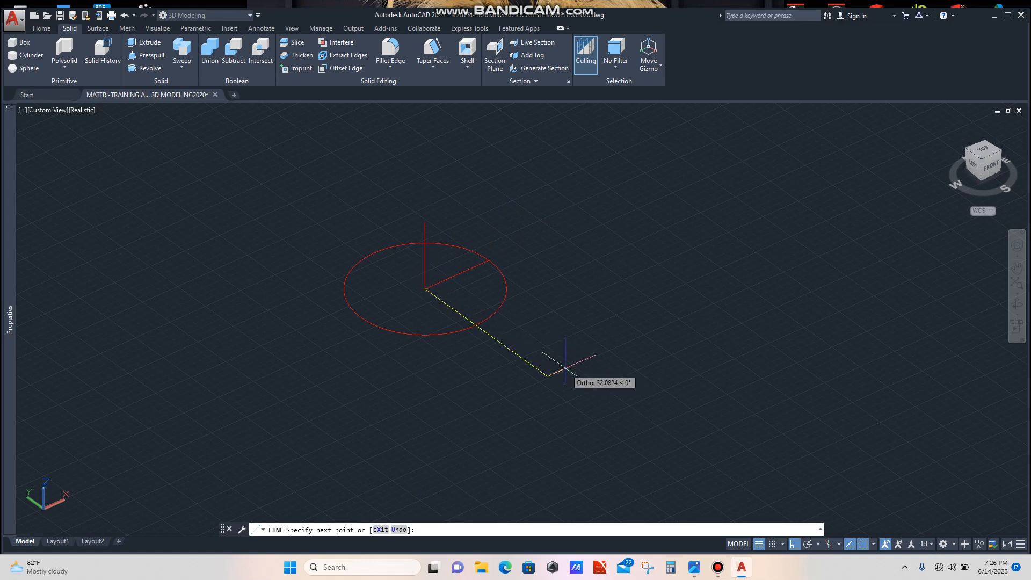
key(Return)
scroll(537, 367, down, 1)
scroll(527, 359, up, 2)
scroll(527, 356, down, 3)
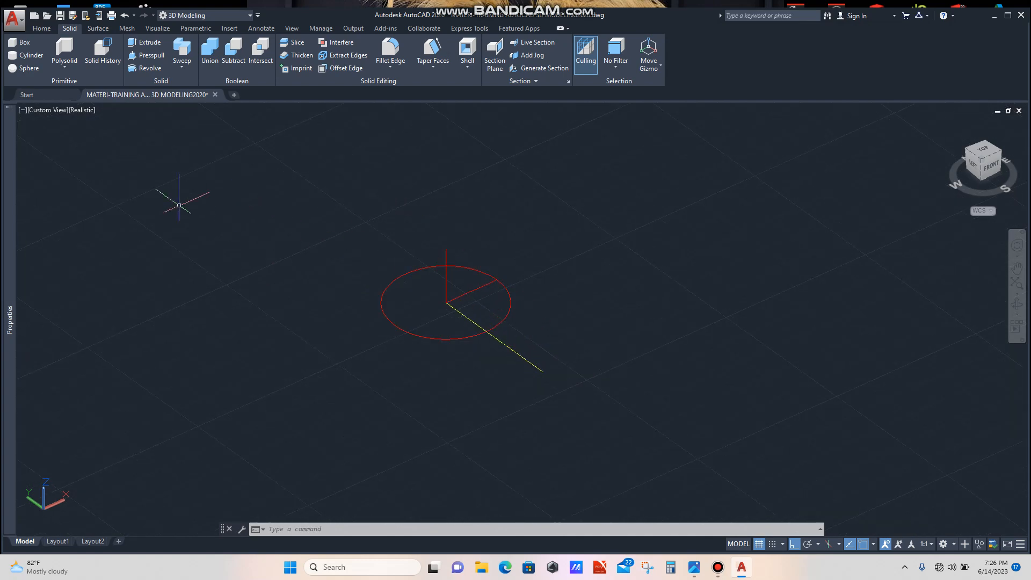
- Set the current colour to Blue and draw the 3" pipe's outside-diameter circle, centred on the horizontal red line's outer end
mouse_move(14, 161)
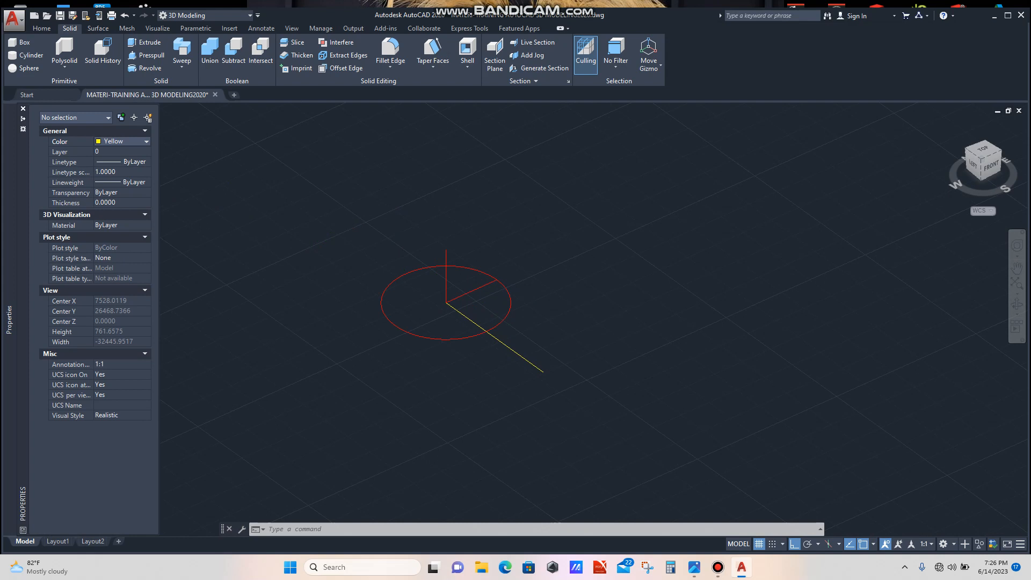
click(146, 141)
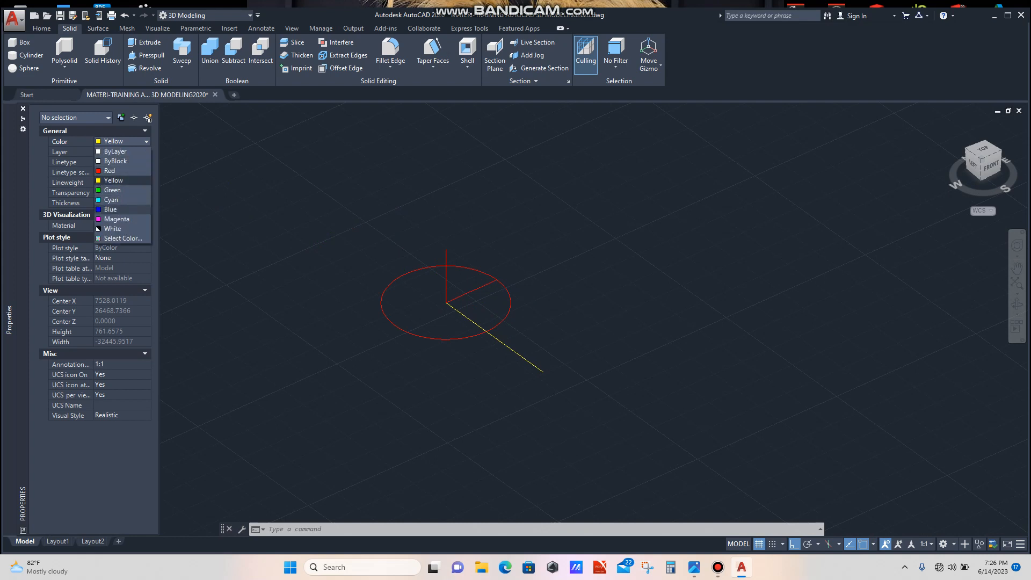
scroll(492, 276, up, 2)
scroll(528, 258, up, 2)
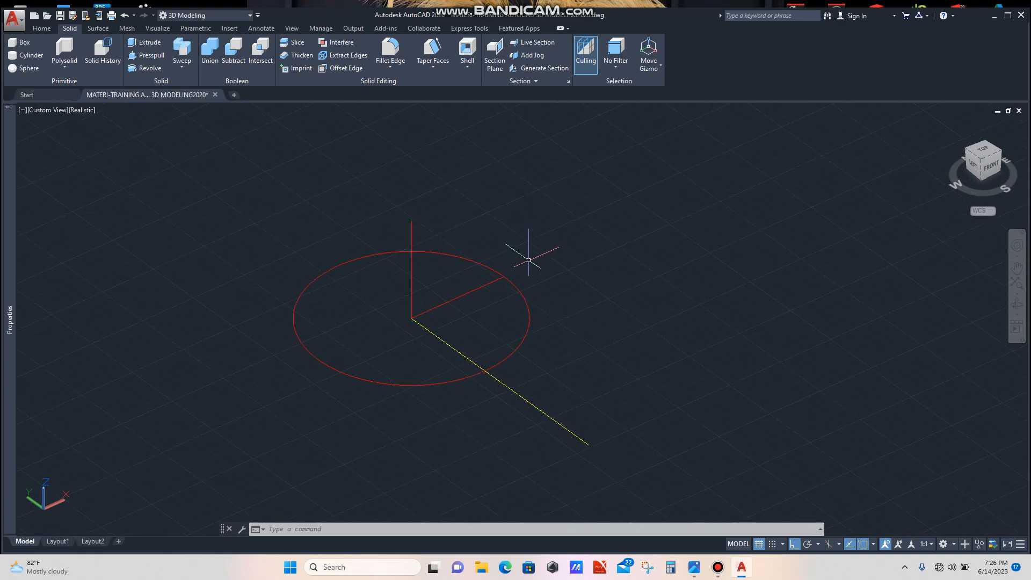
text(c)
key(Return)
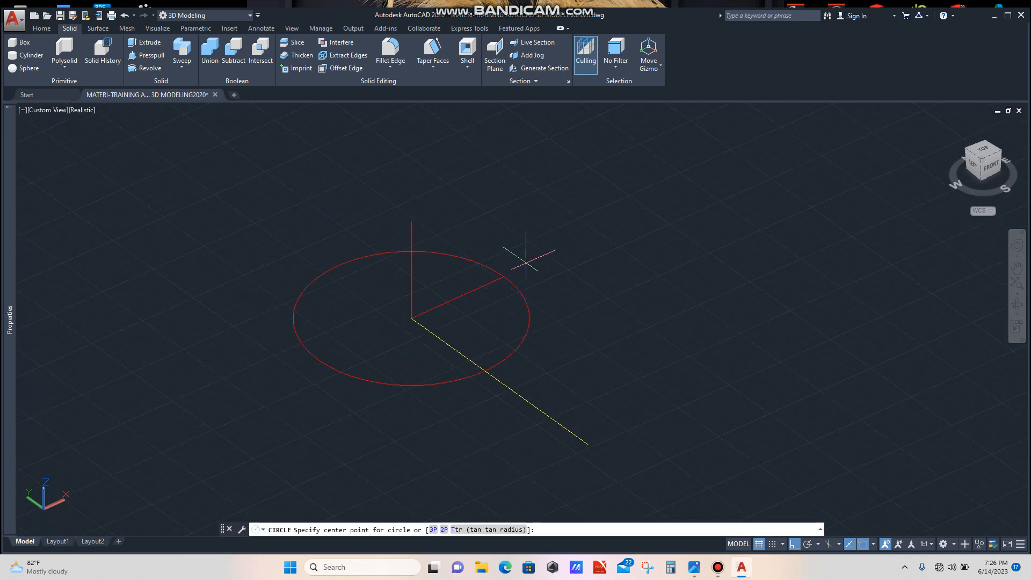
click(503, 276)
scroll(527, 258, up, 2)
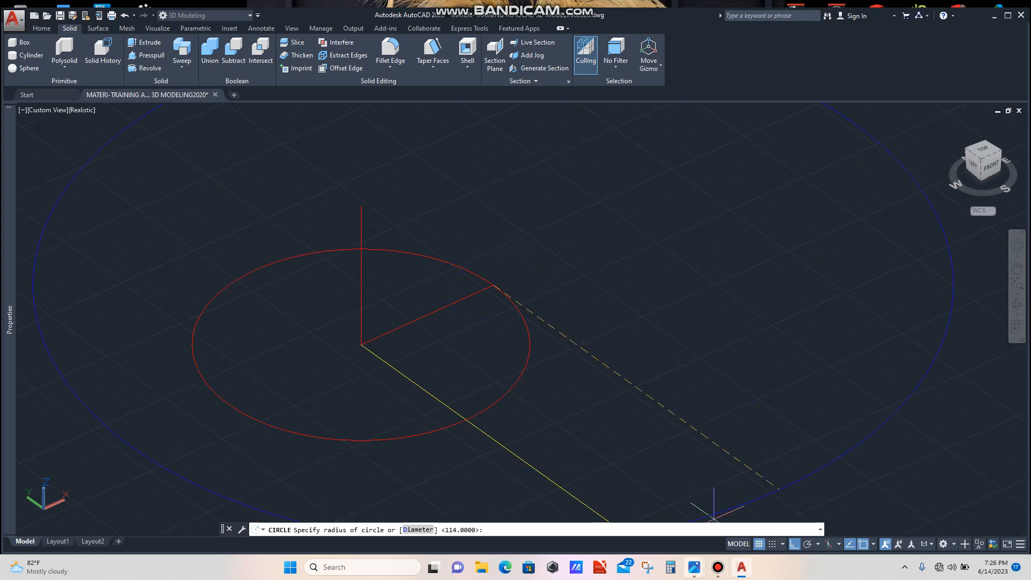
mouse_move(695, 566)
mouse_move(732, 505)
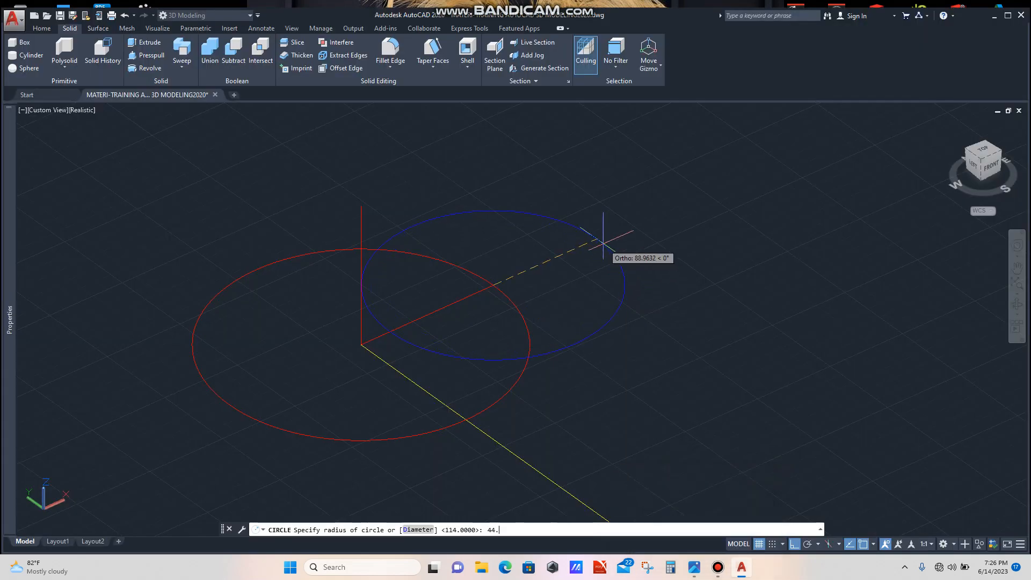
key(Return)
scroll(574, 231, down, 3)
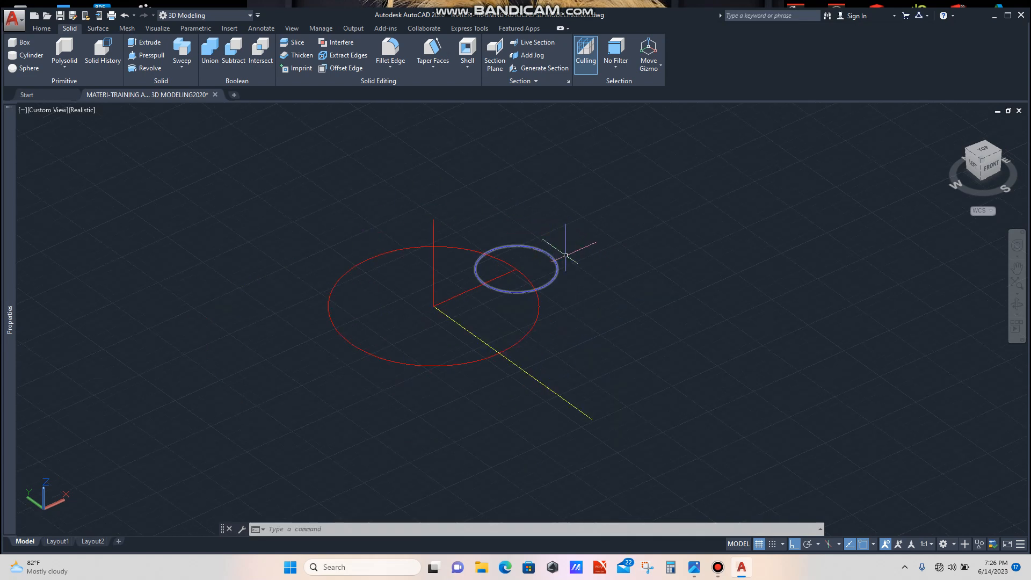
- Revolve the blue circle 90° as a surface about the yellow axis line, up to the vertical red line
scroll(534, 276, up, 3)
scroll(537, 273, down, 2)
scroll(548, 269, up, 2)
scroll(556, 265, down, 3)
scroll(558, 263, up, 2)
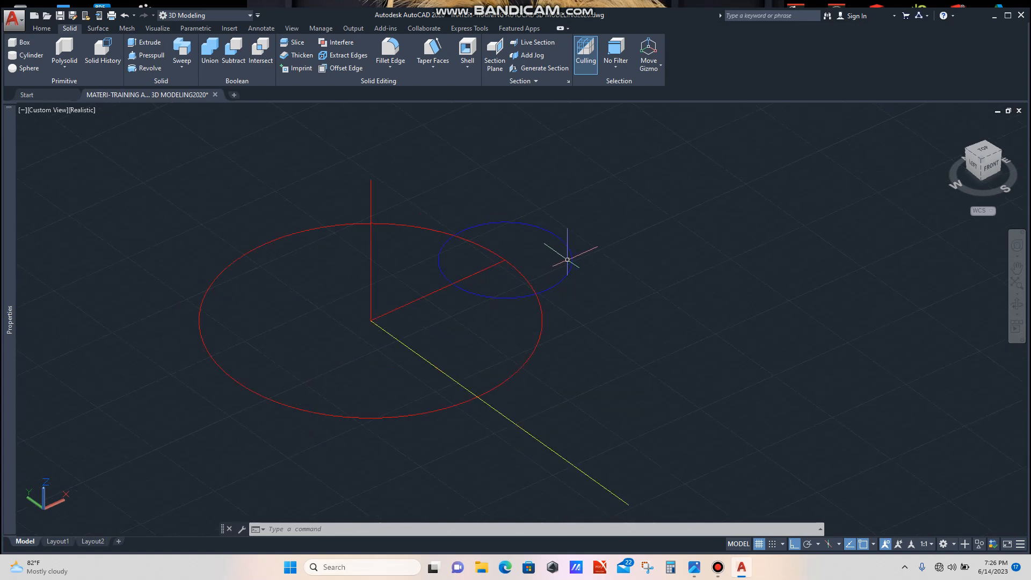
click(589, 240)
click(564, 252)
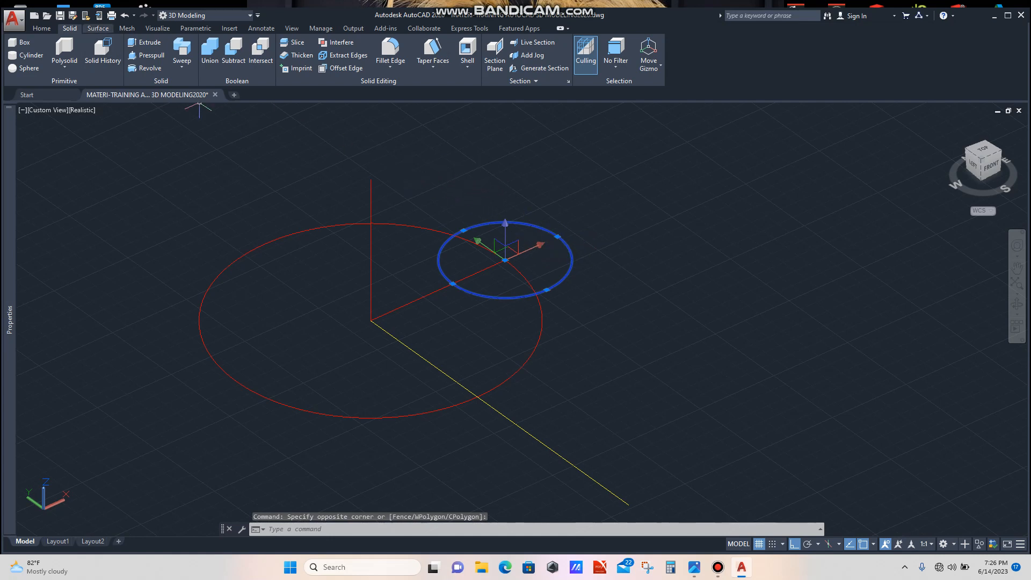
click(97, 28)
click(65, 68)
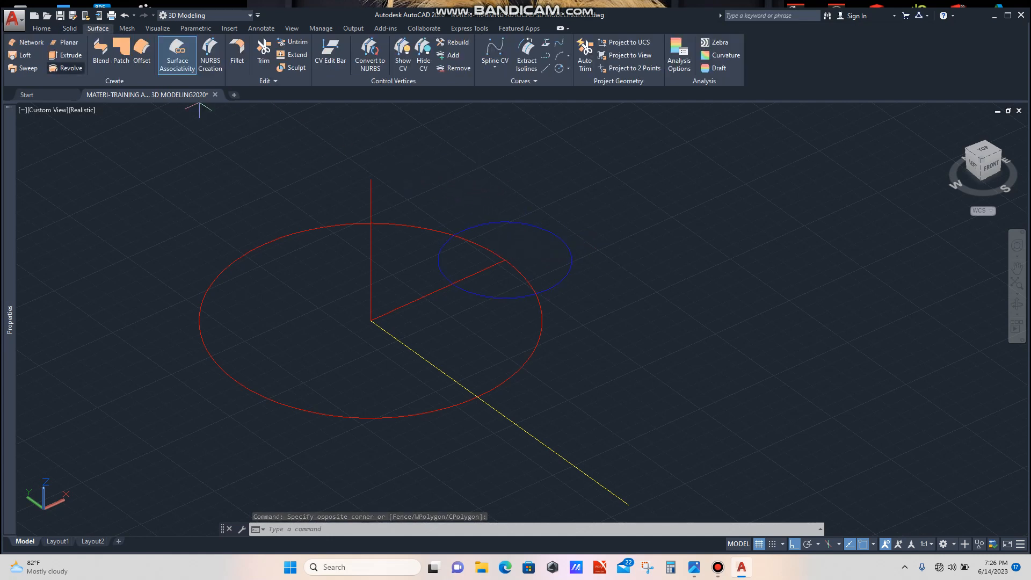
click(370, 320)
scroll(468, 388, down, 2)
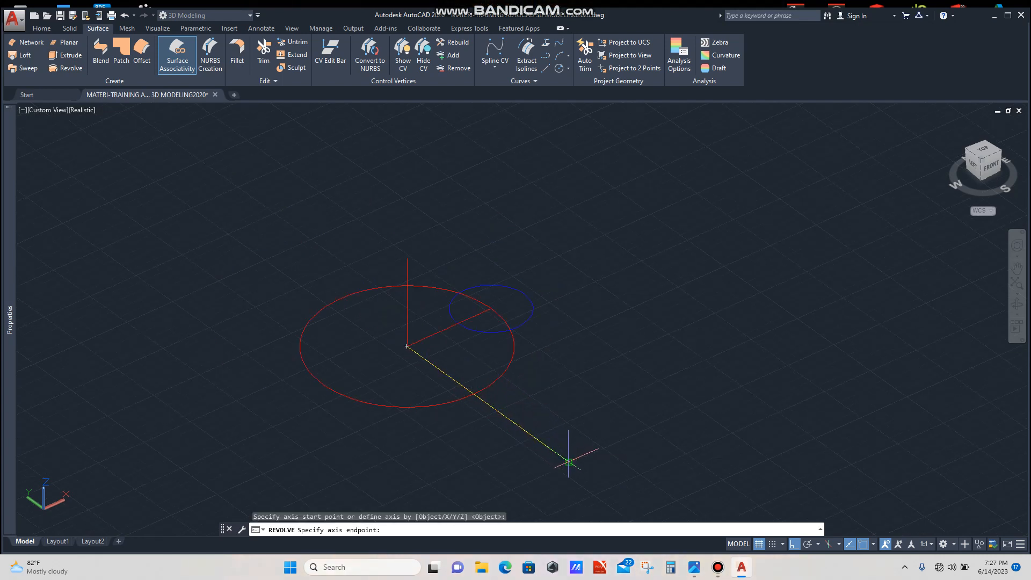
click(568, 461)
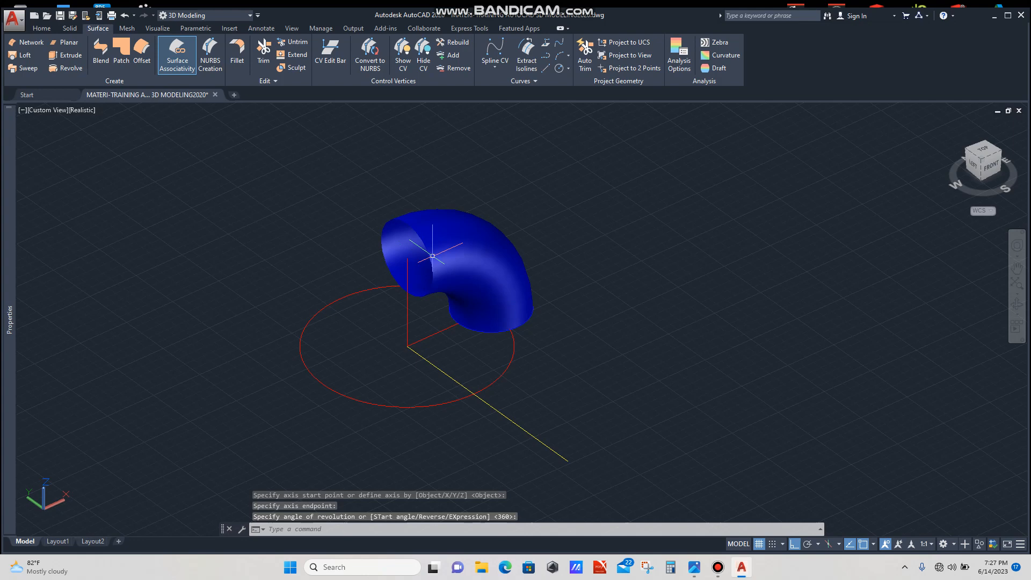
click(407, 258)
- Check the revolved elbow's object type and revolution angle in its properties, and examine its shape and open end up close
scroll(461, 250, down, 3)
click(456, 241)
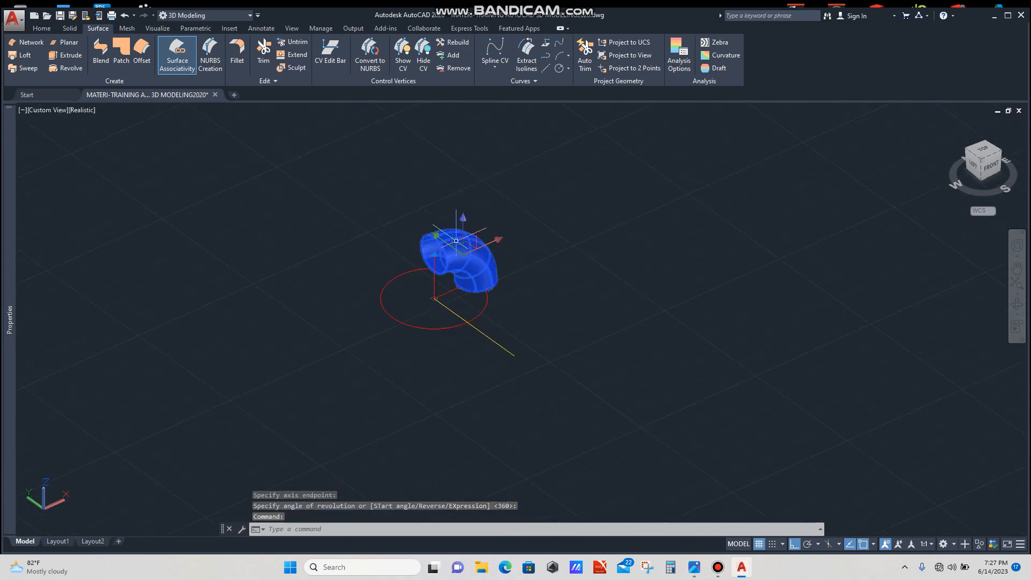
mouse_move(17, 223)
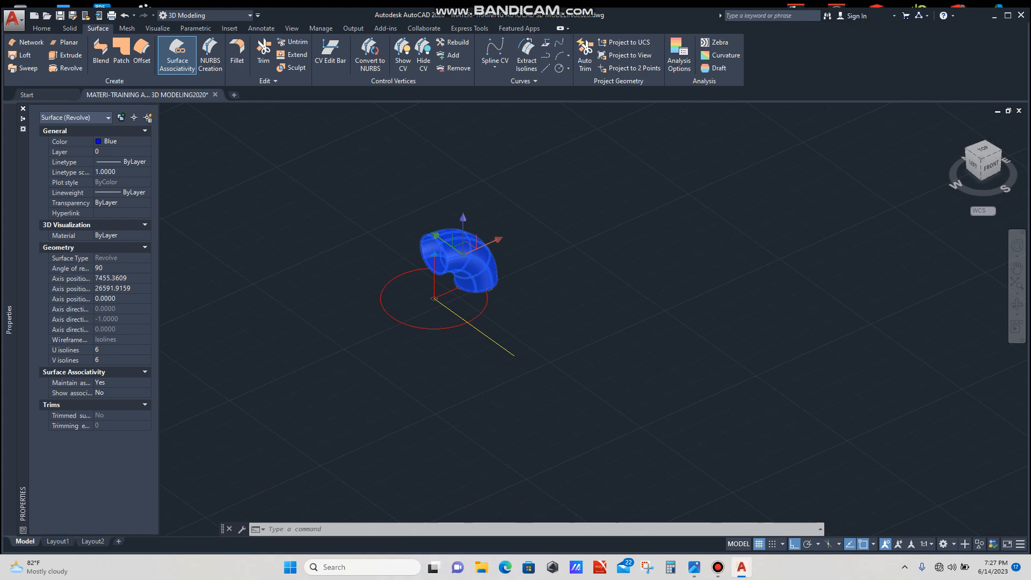
key(Escape)
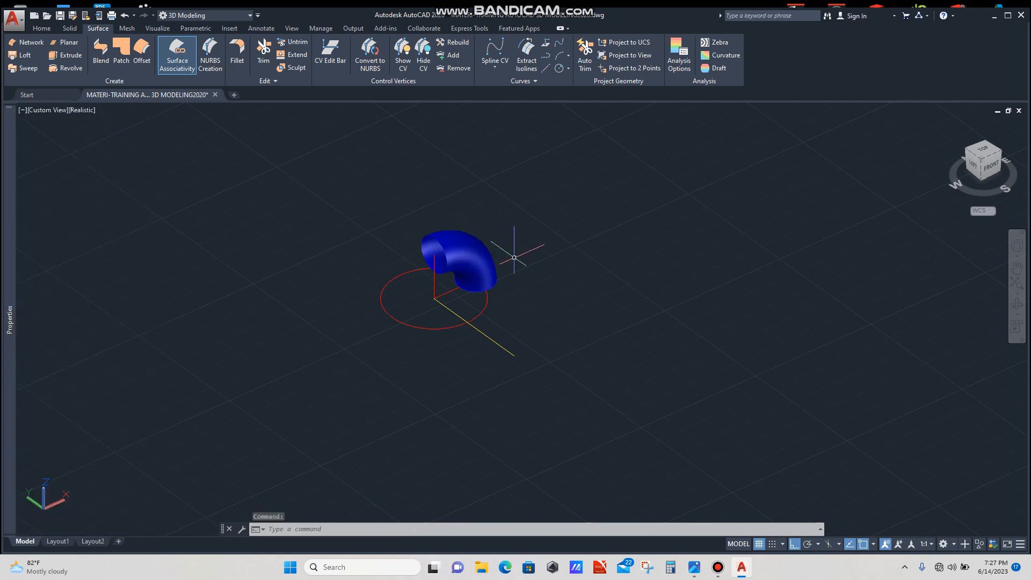
scroll(510, 255, down, 2)
scroll(468, 246, up, 5)
scroll(469, 225, up, 2)
scroll(461, 221, down, 2)
scroll(460, 213, up, 1)
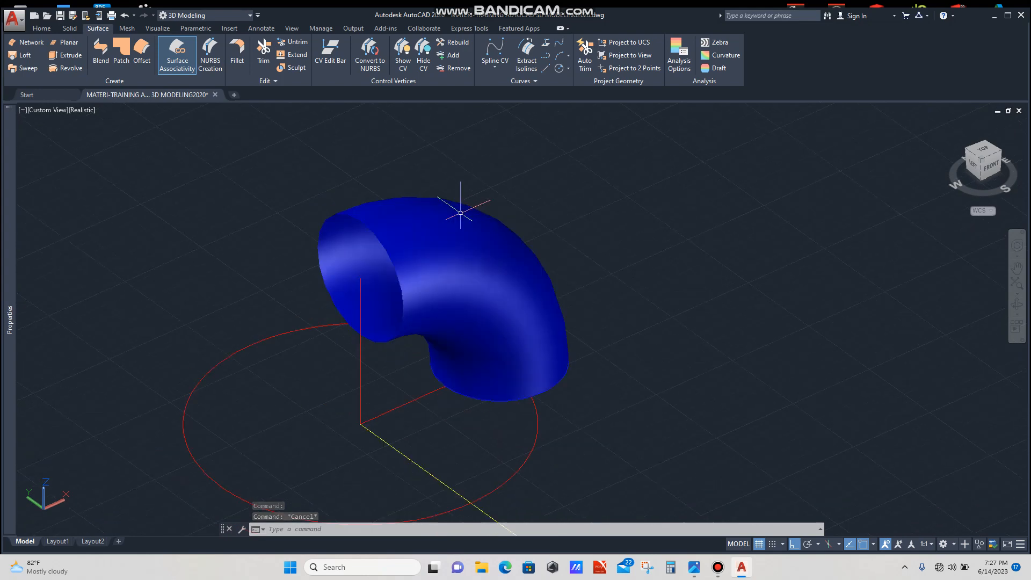
scroll(460, 213, up, 1)
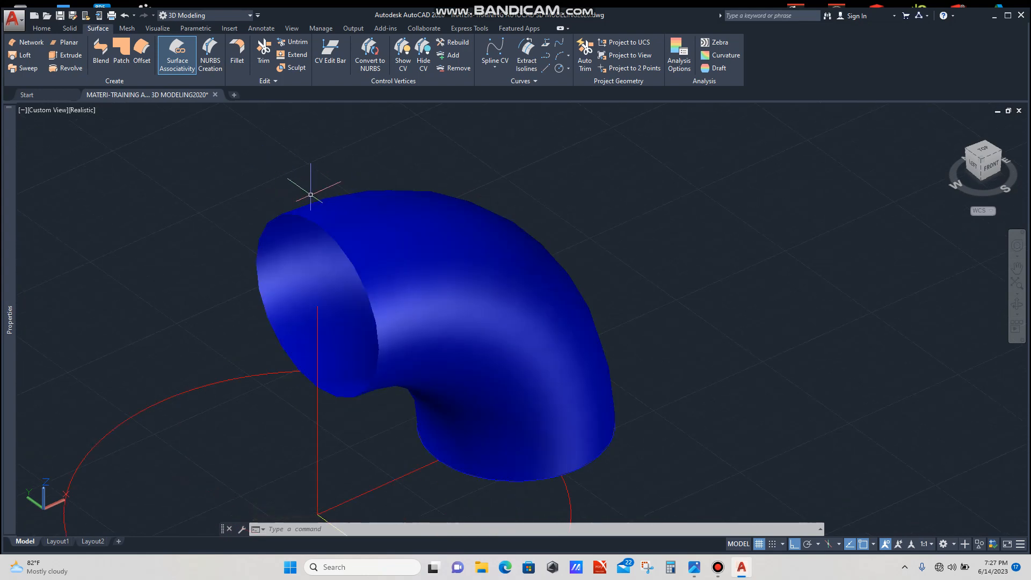
scroll(376, 217, down, 2)
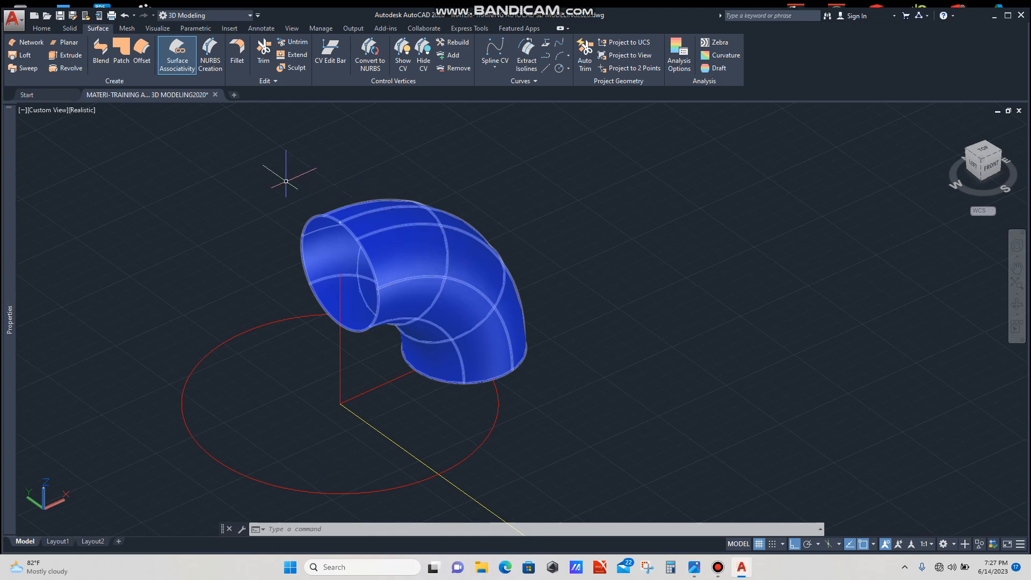
- Add a new layer in the layer manager and keep its default name
click(291, 28)
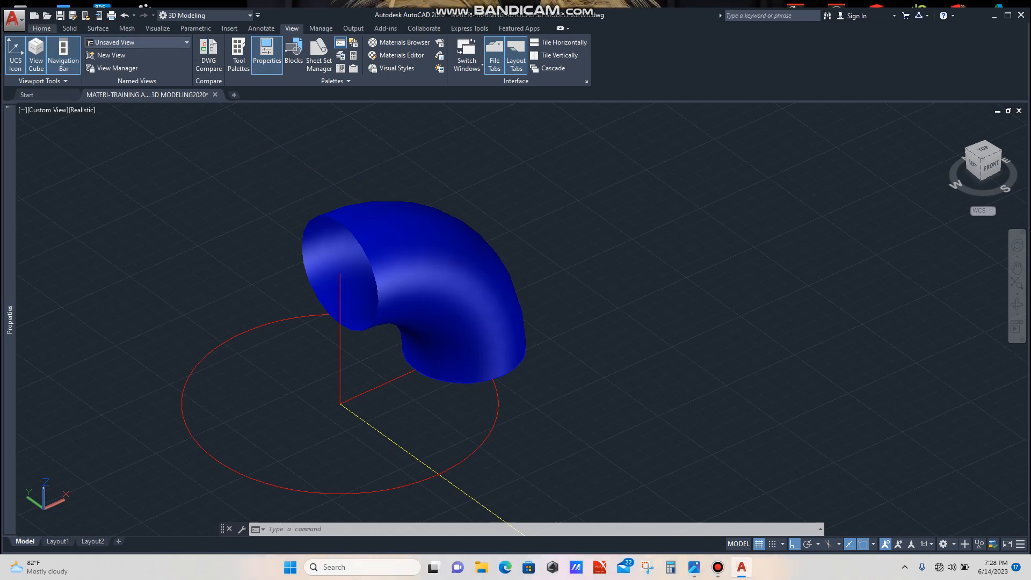
click(41, 28)
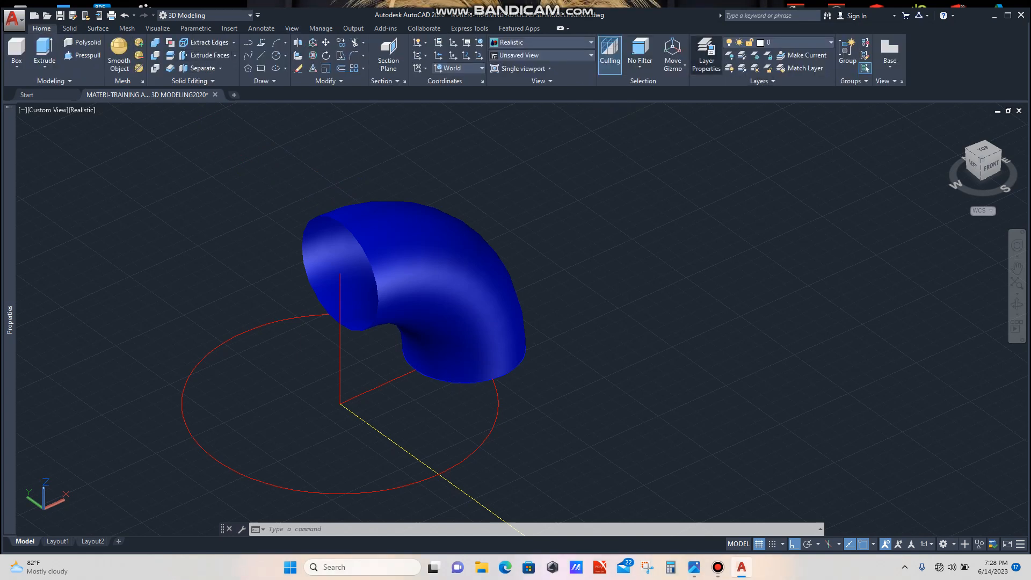
click(706, 54)
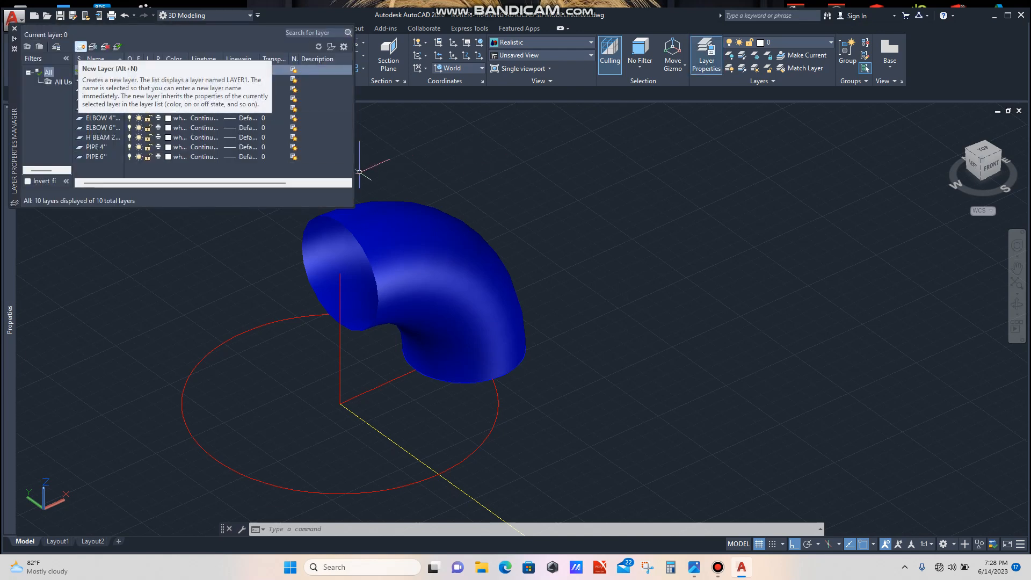
click(80, 47)
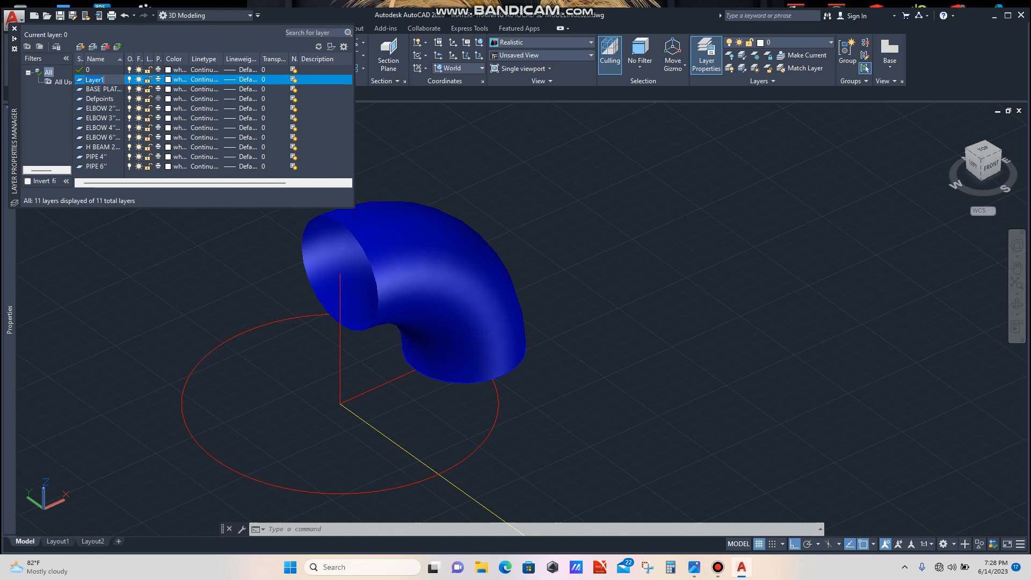
key(Escape)
key(Escape)
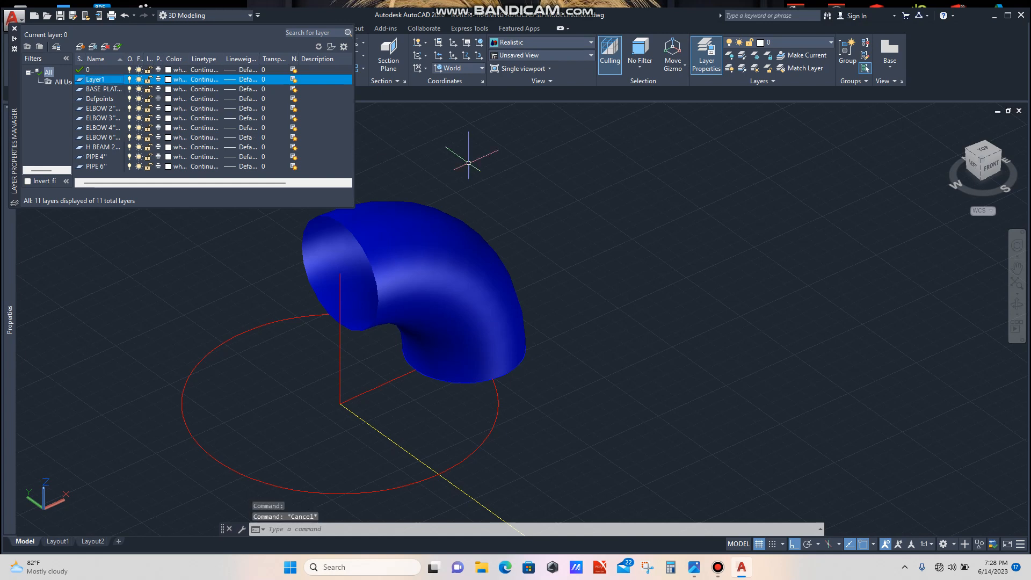
- Assign the revolved elbow to the layer ELBOW 3'' 90 DERAJAT LR BUT WELD and check the assignment in its properties
click(400, 214)
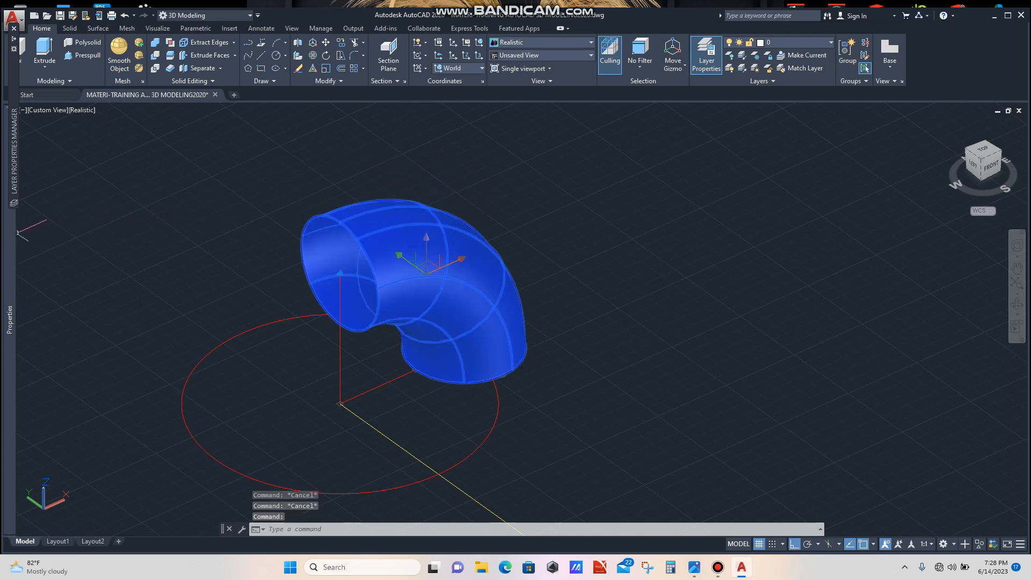
mouse_move(9, 320)
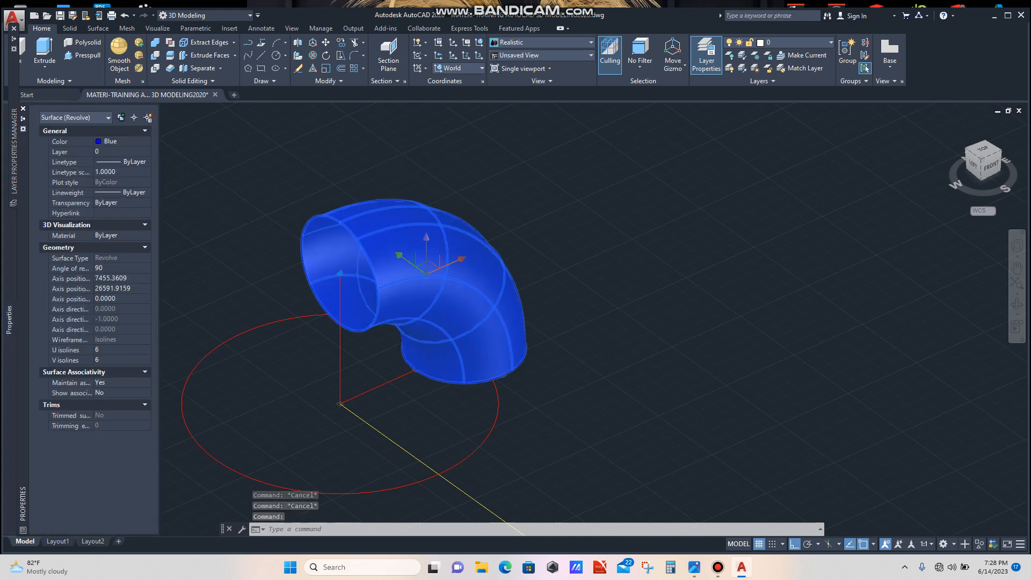
click(120, 151)
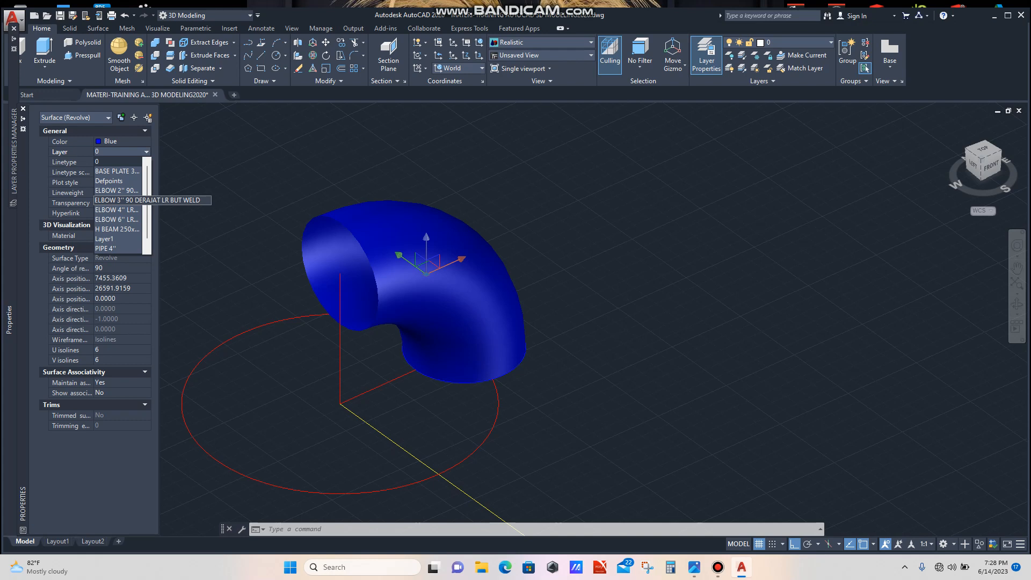
click(118, 200)
key(ctrl+1)
scroll(522, 251, down, 2)
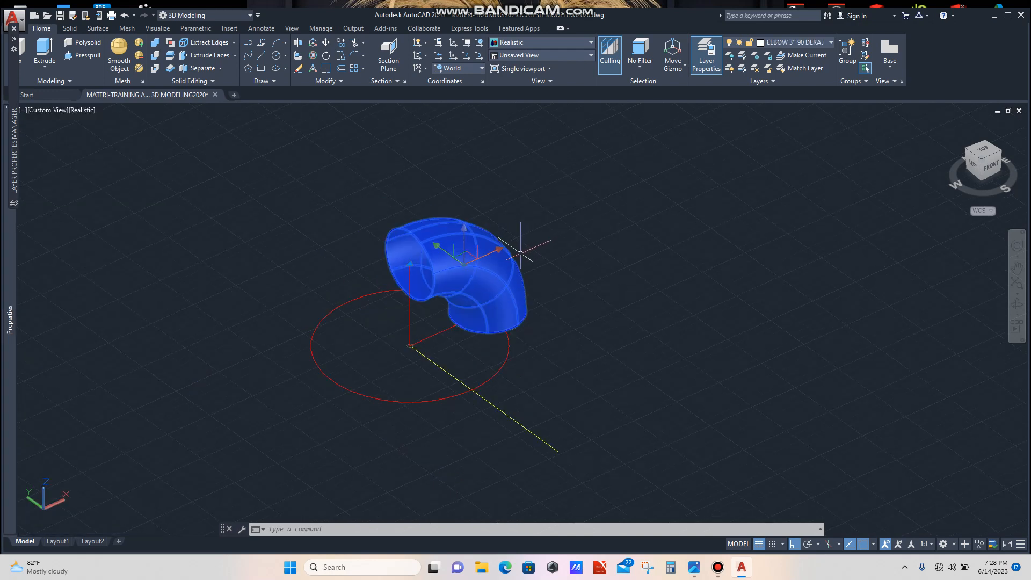
scroll(520, 253, up, 2)
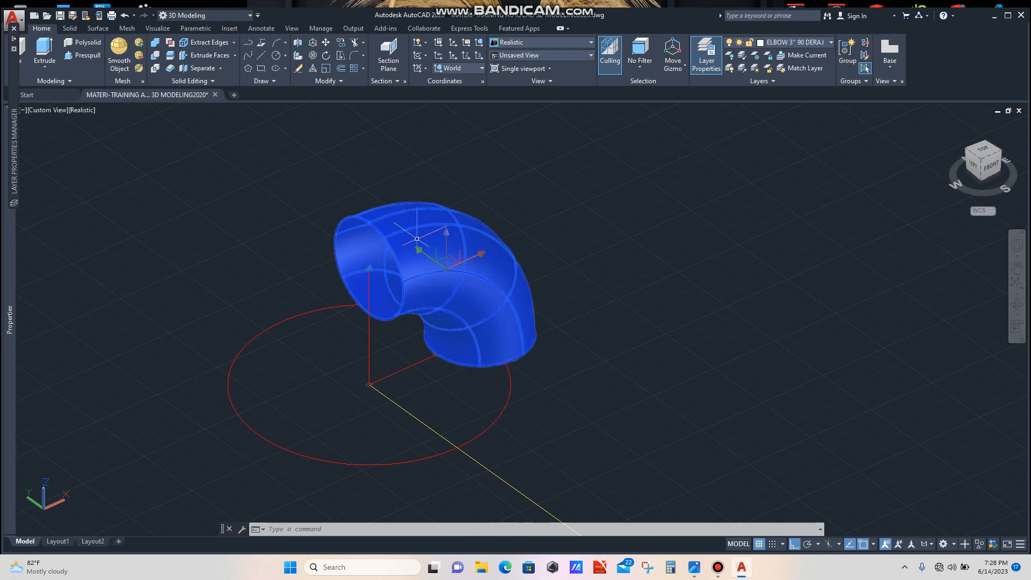
mouse_move(10, 226)
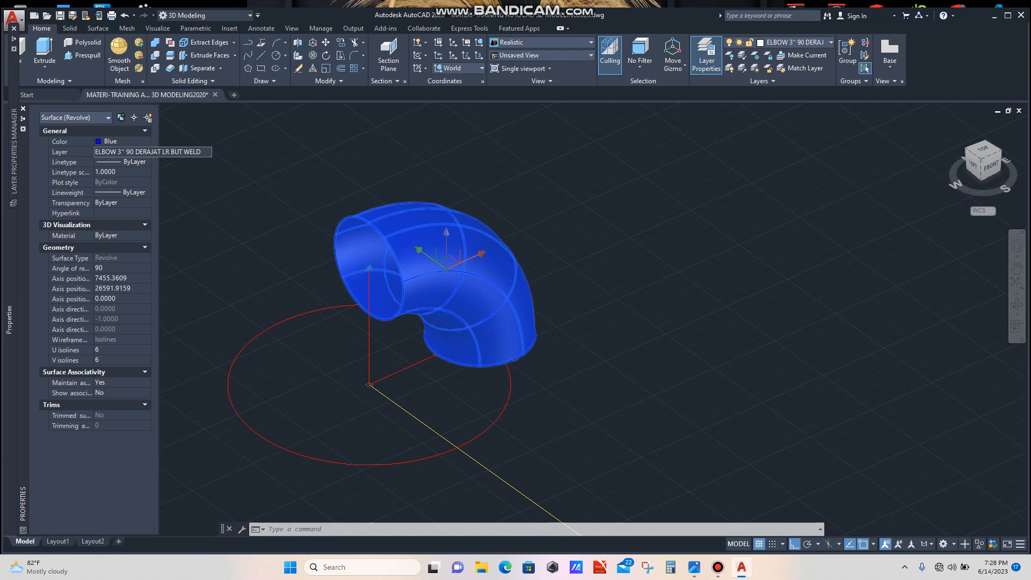
scroll(534, 292, down, 4)
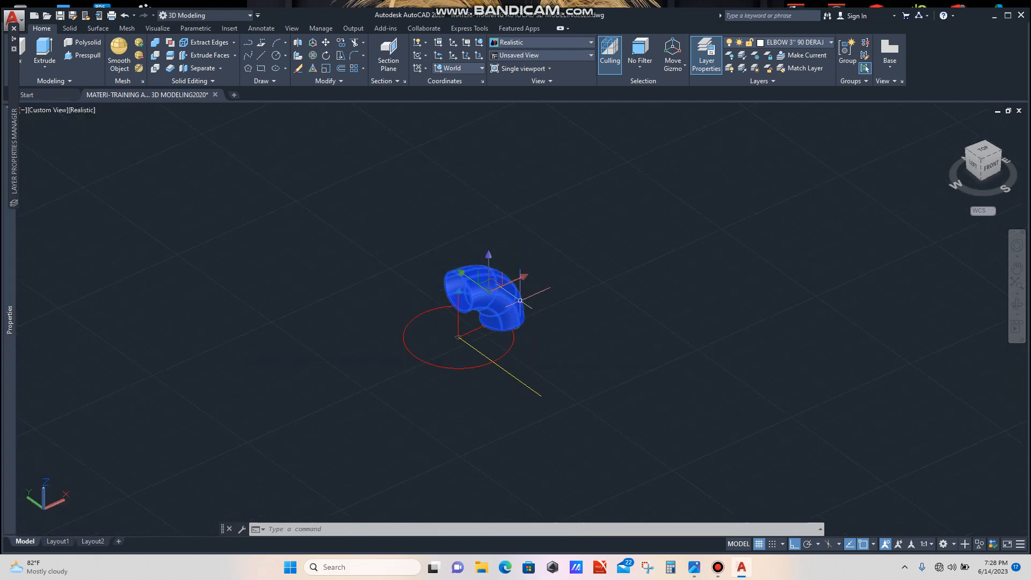
key(Escape)
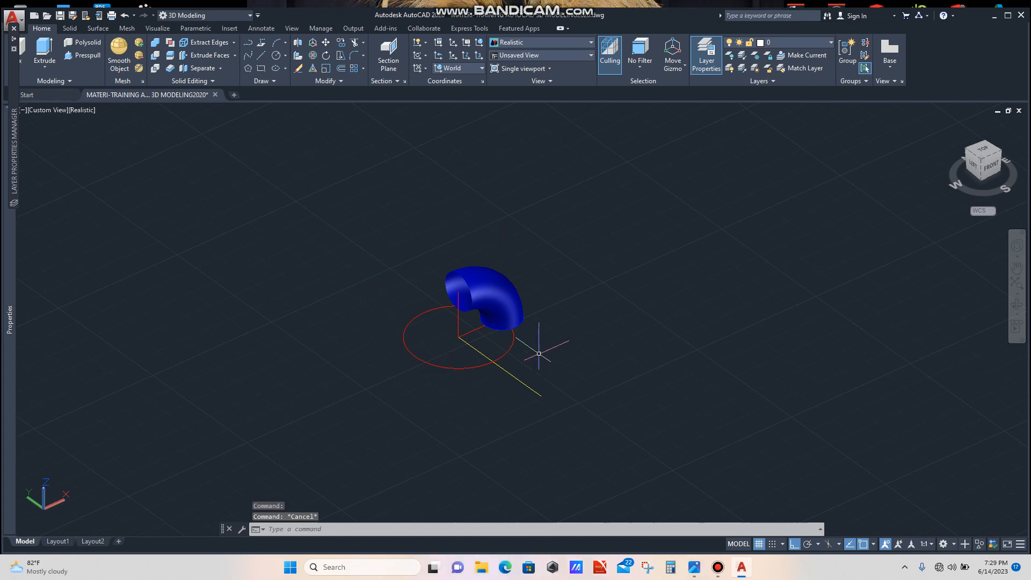
scroll(544, 341, up, 2)
scroll(371, 292, down, 2)
scroll(389, 309, up, 2)
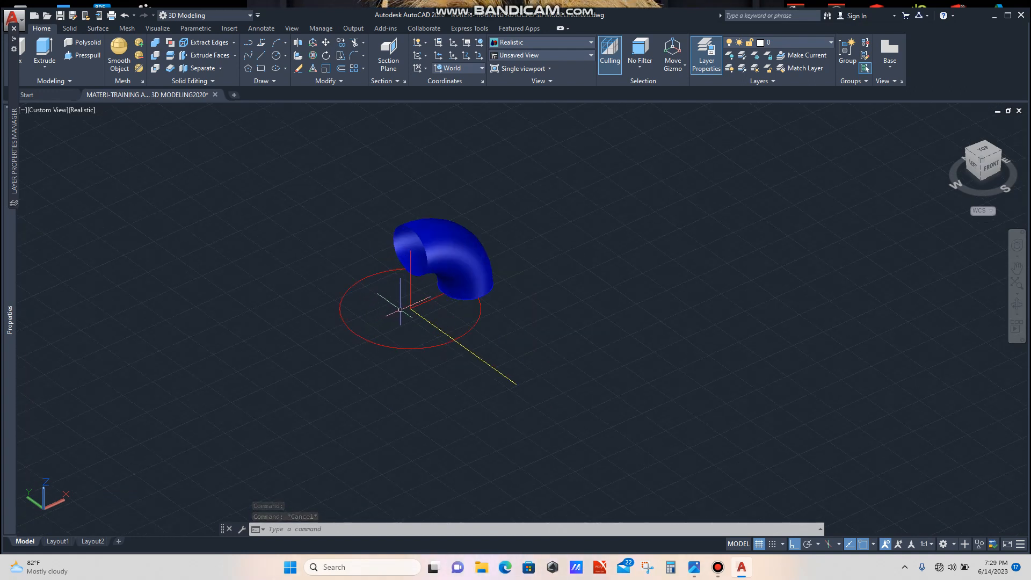
scroll(432, 325, down, 2)
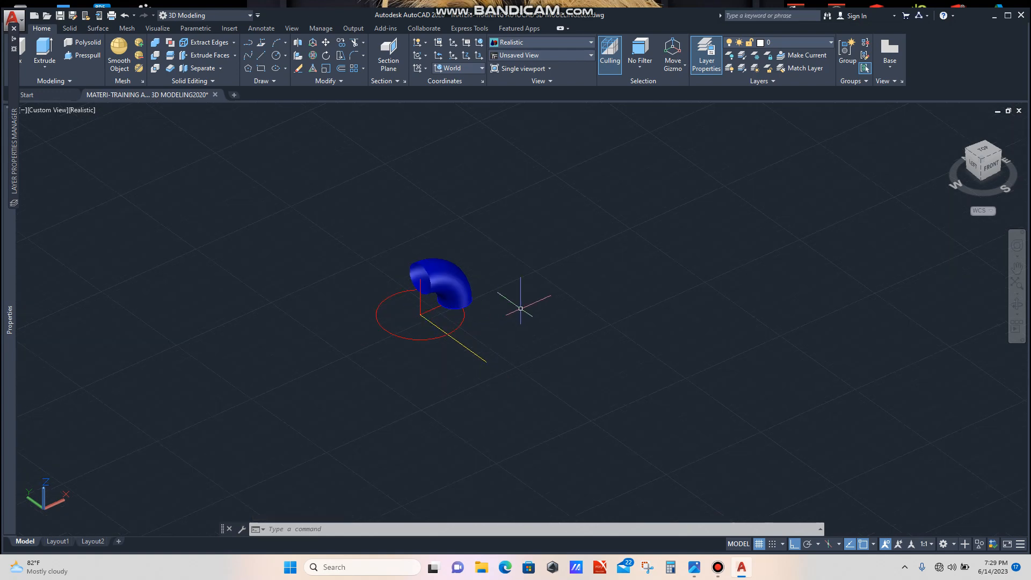
scroll(505, 296, up, 1)
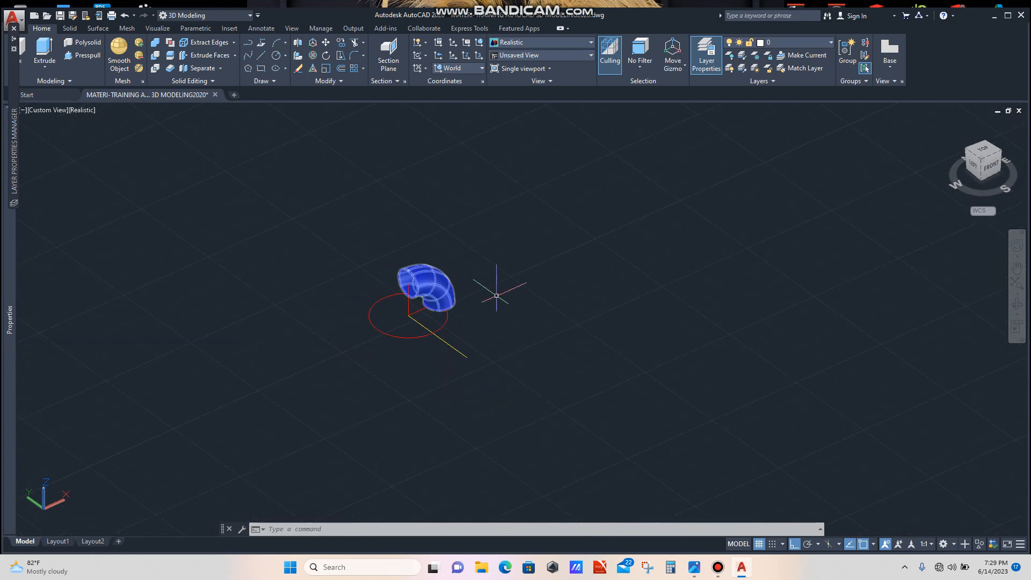
scroll(497, 295, up, 2)
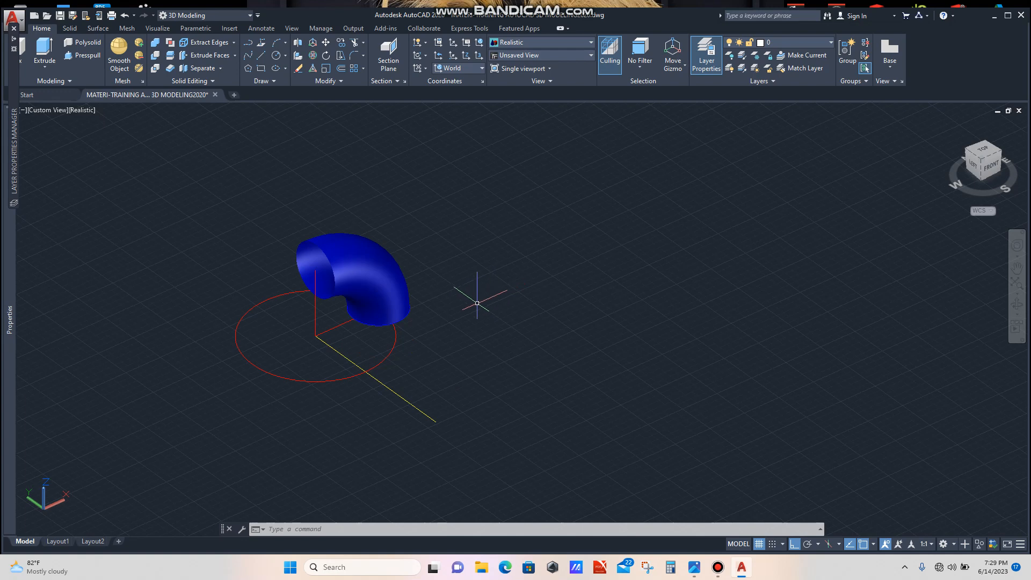
scroll(462, 298, down, 2)
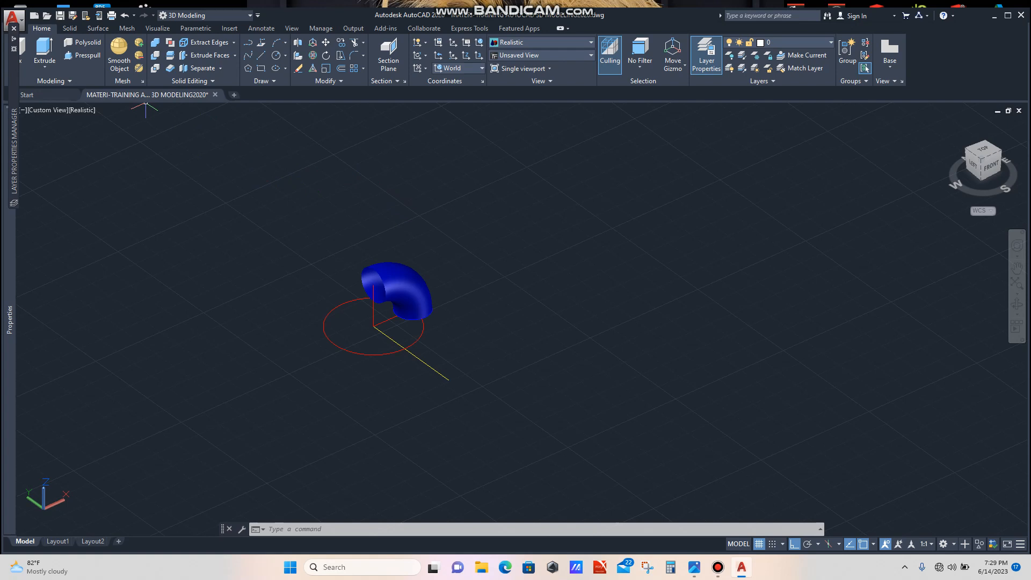
- Switch the UCS to the preset Front orientation
click(459, 68)
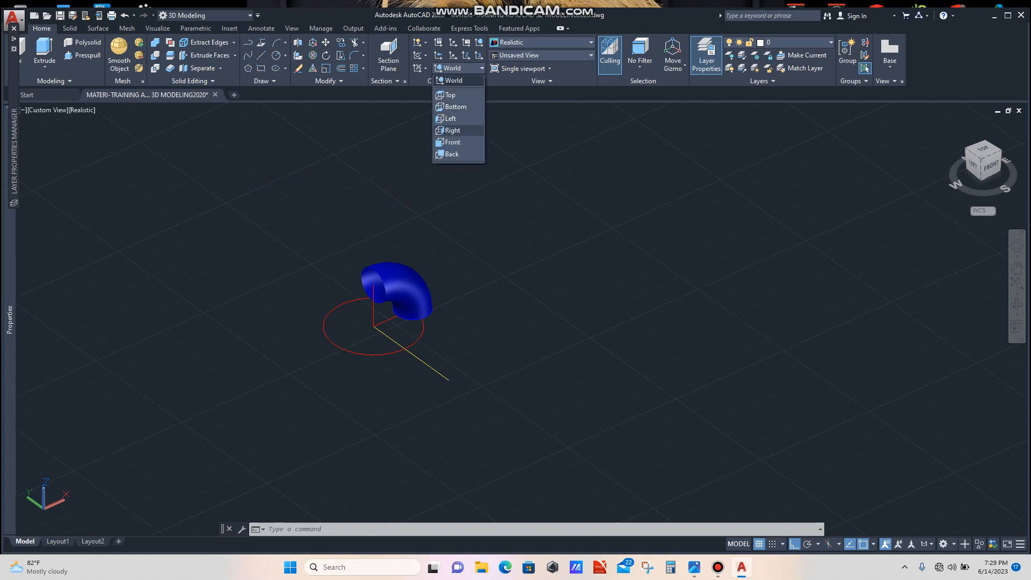
click(453, 142)
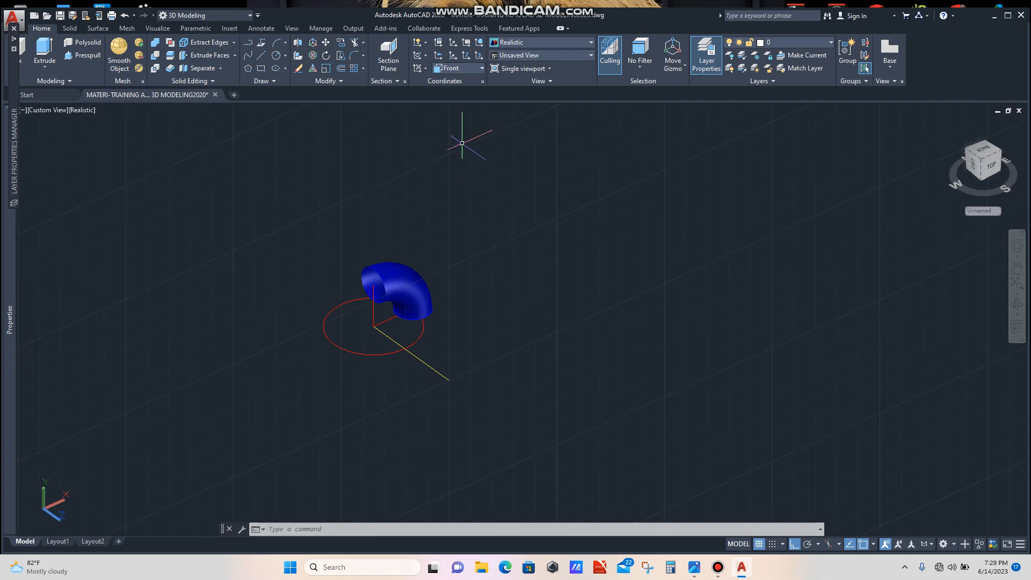
scroll(577, 263, up, 2)
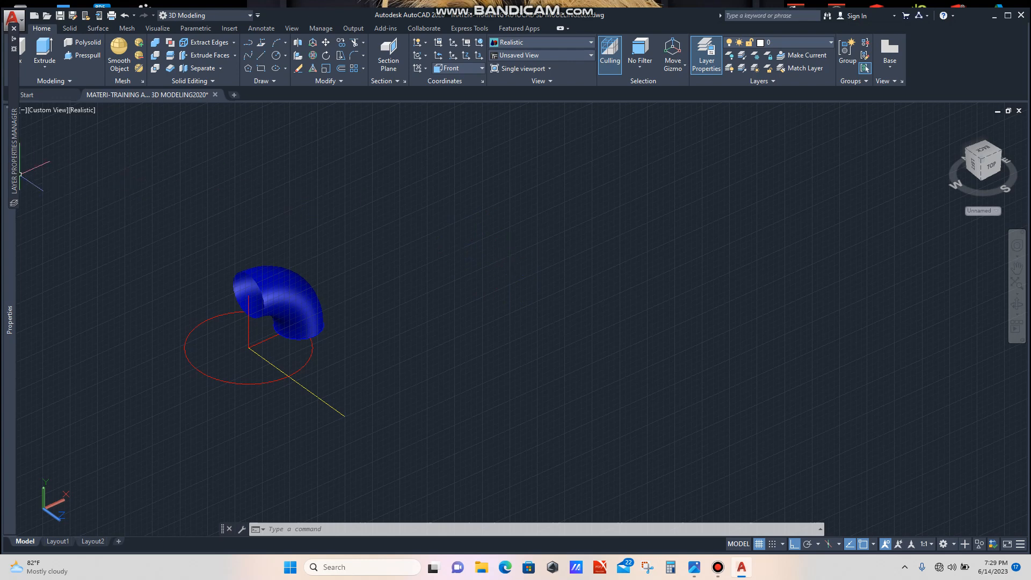
- Set the current colour to Red and draw a circle of radius 114 in the empty space beside the elbow
mouse_move(9, 320)
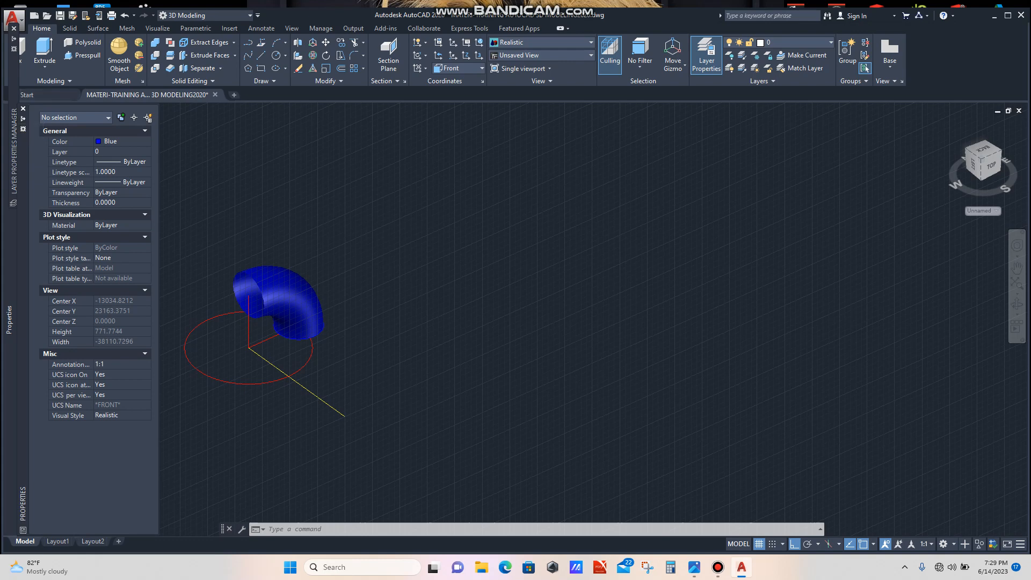
click(122, 141)
click(113, 208)
text(c)
key(Return)
click(493, 267)
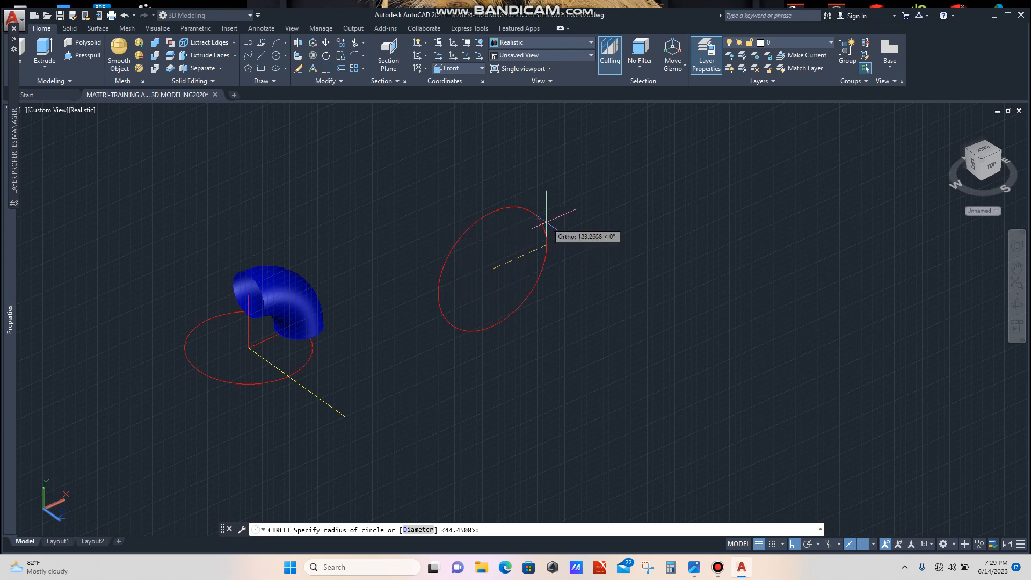
text(11)
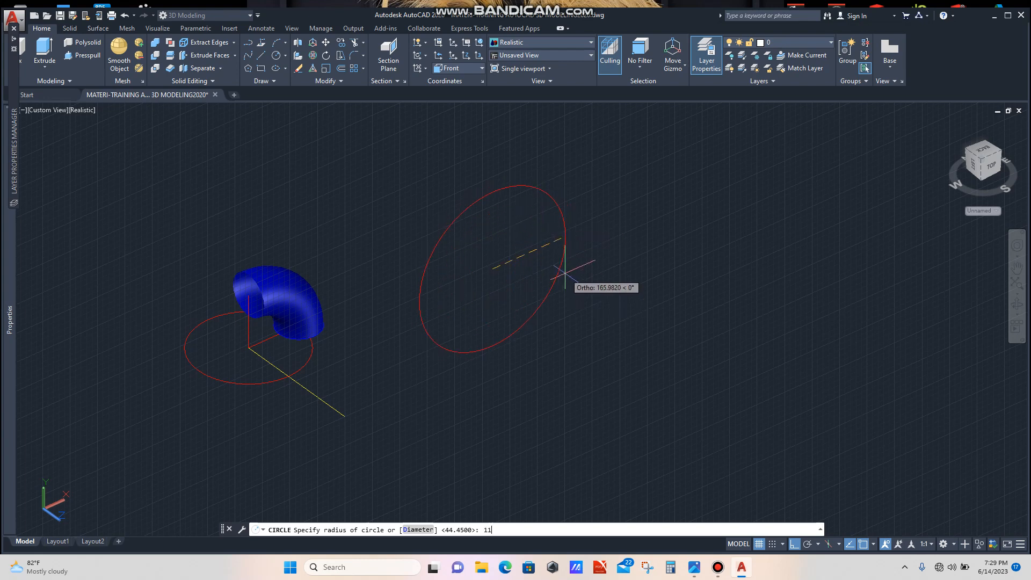
text(4)
key(Return)
scroll(530, 281, down, 2)
scroll(545, 260, up, 3)
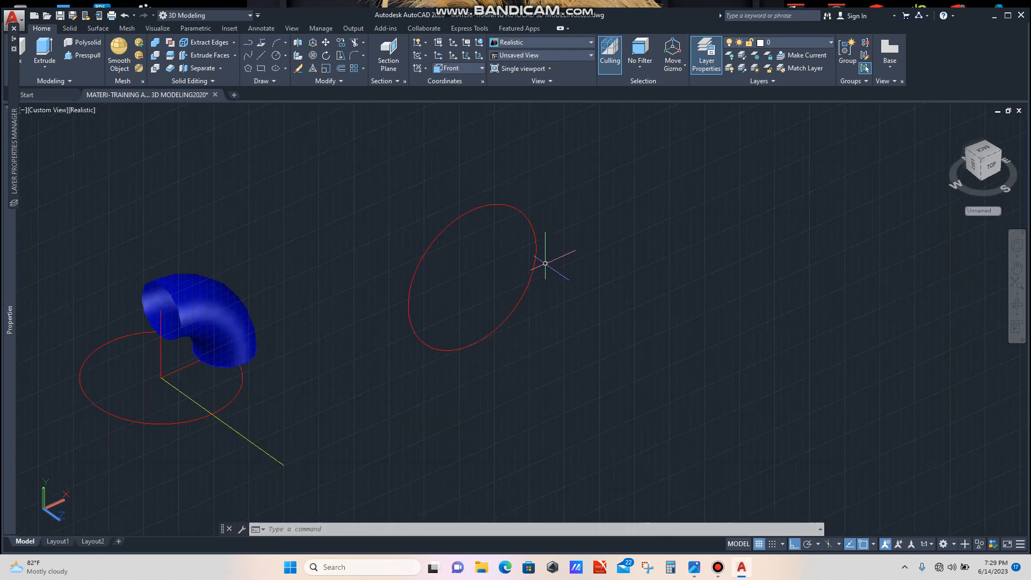
- Draw a line from the new circle's positive-X quadrant to its centre, continuing along negative Z for about the same length
text(l)
key(Return)
click(535, 248)
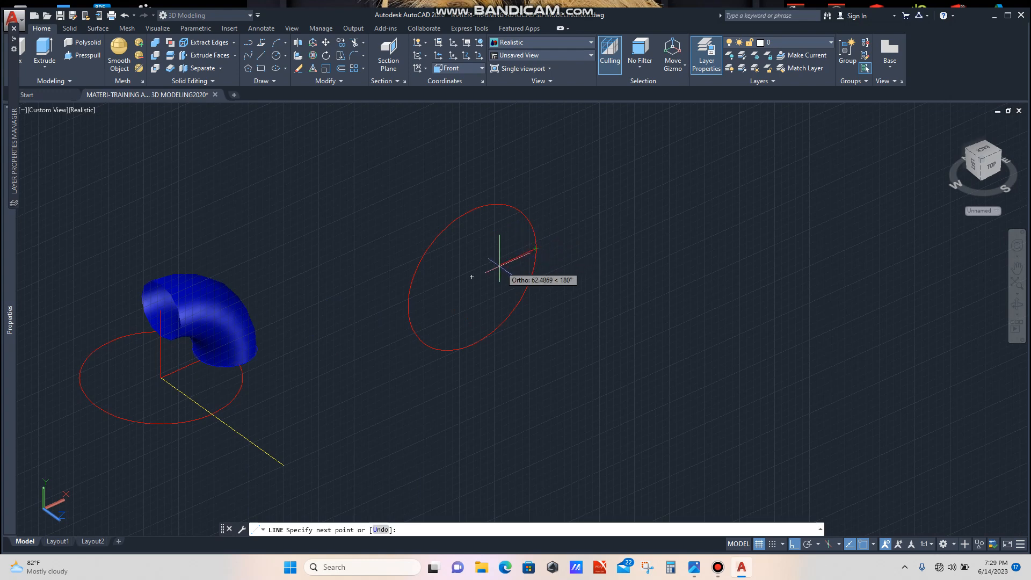
click(472, 277)
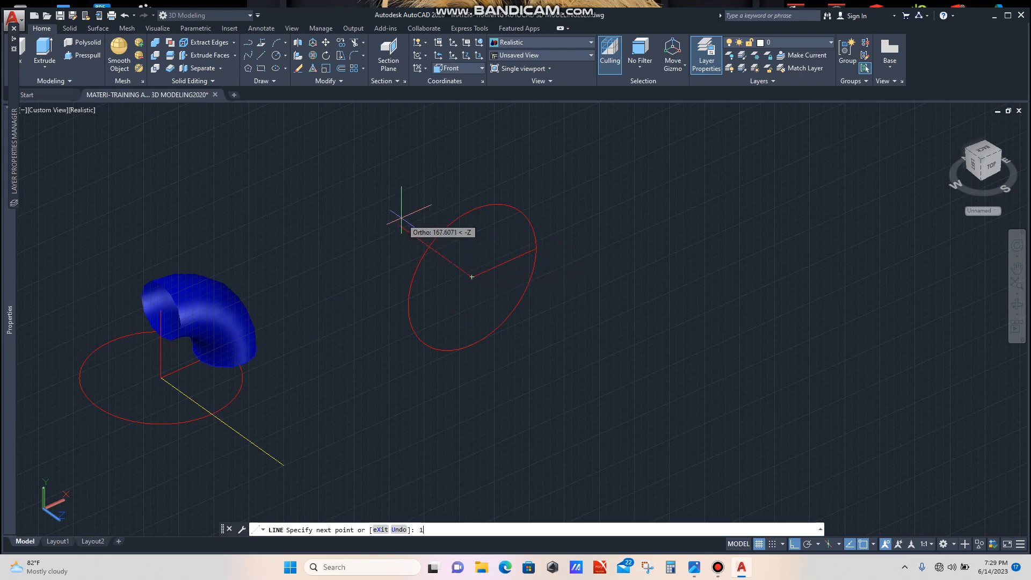
key(Return)
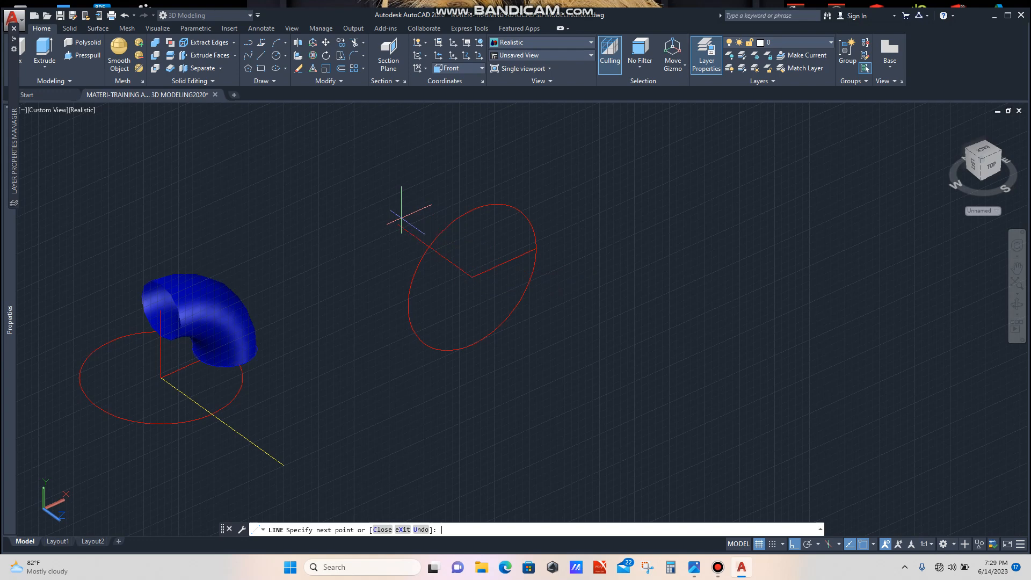
key(Return)
scroll(466, 247, down, 3)
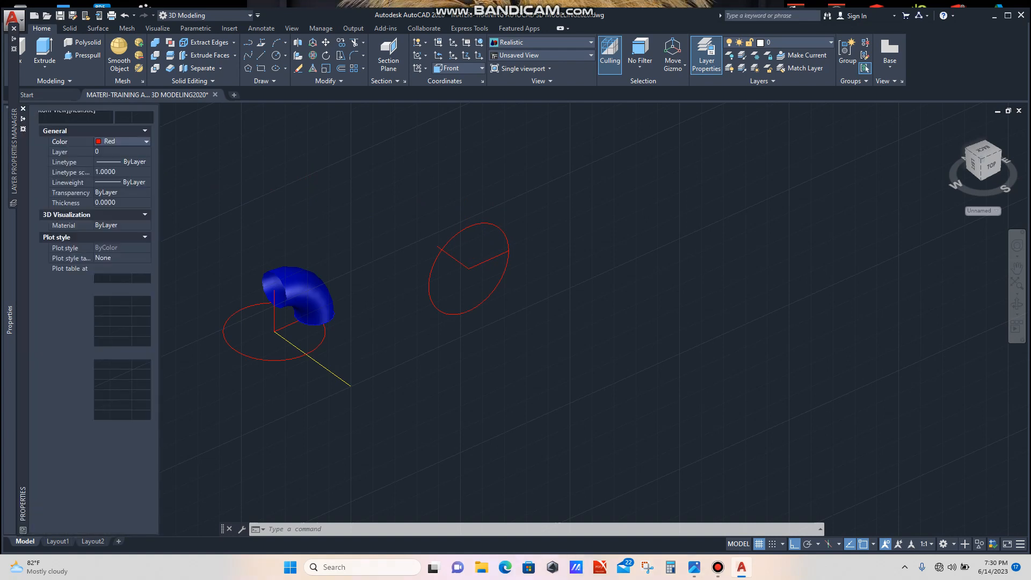
- Set the current colour to Yellow and draw an axis line about 270 long from the new circle's centre along positive Y
click(146, 141)
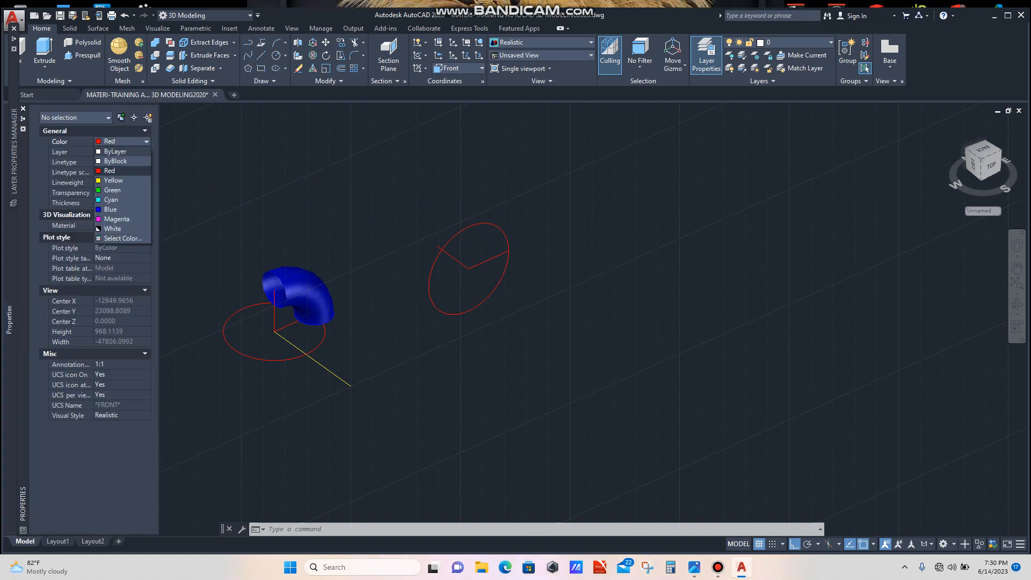
click(115, 180)
key(ctrl+1)
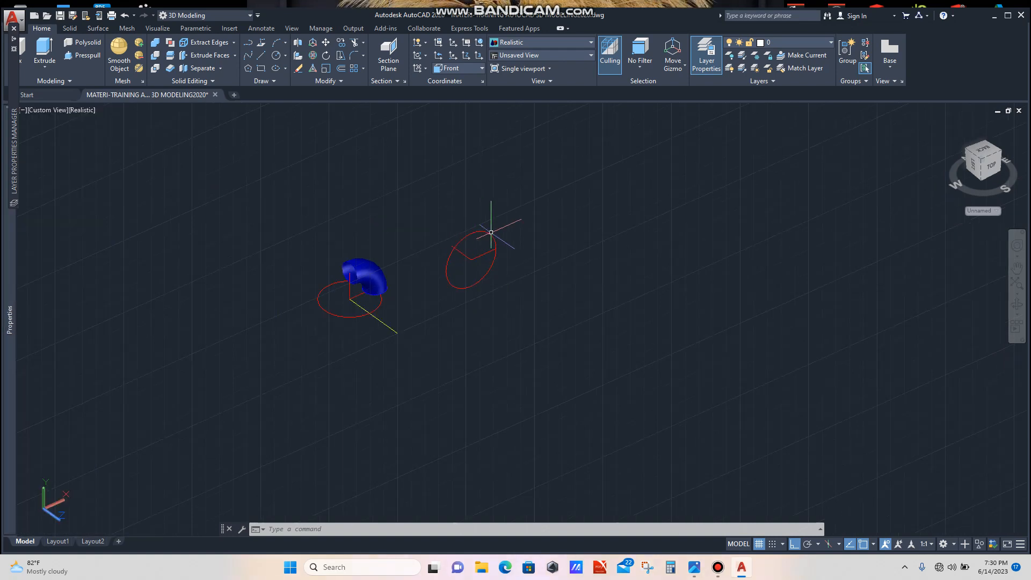
text(l)
key(Return)
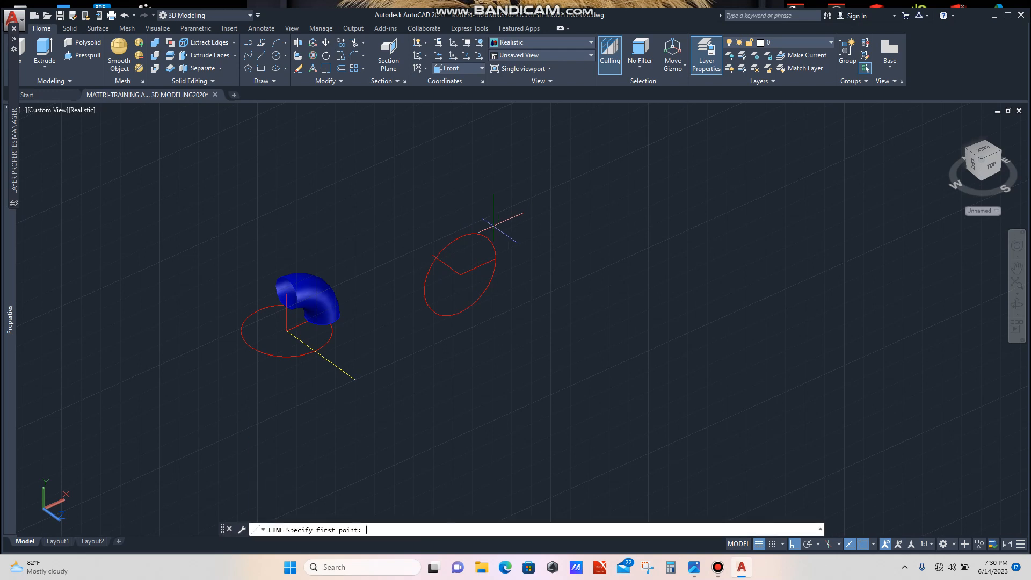
click(460, 275)
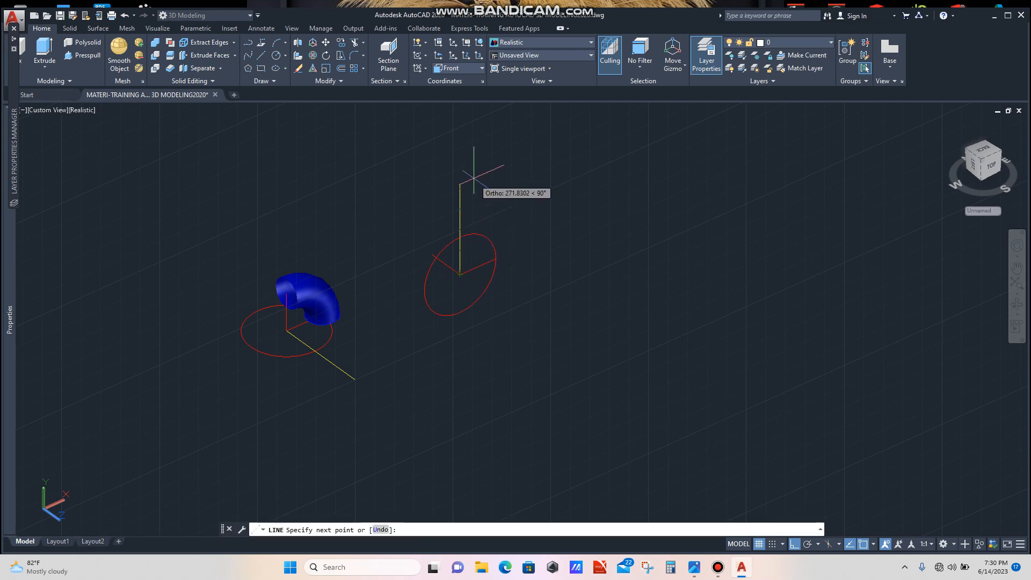
click(473, 176)
key(Return)
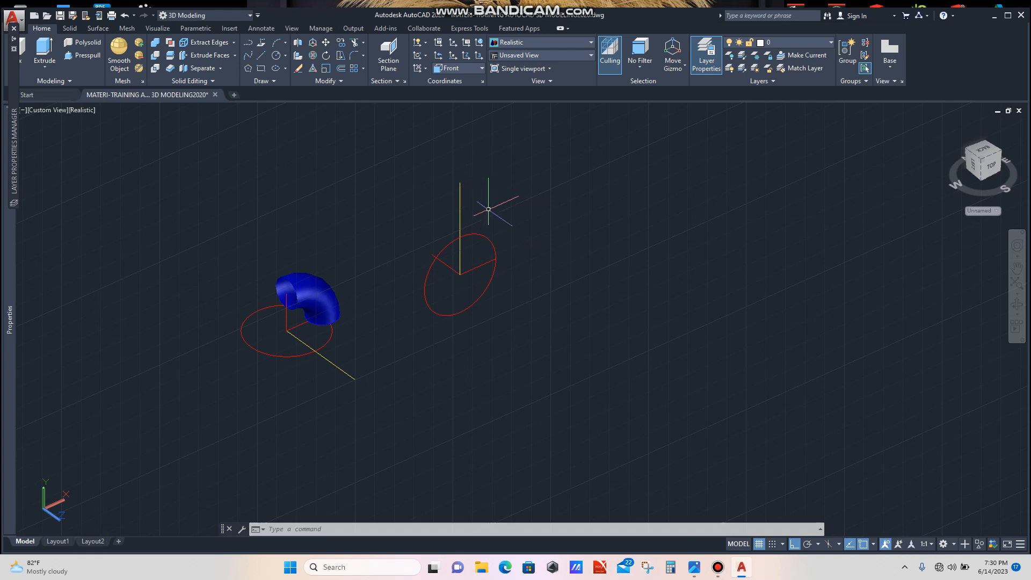
scroll(487, 215, down, 2)
scroll(486, 207, up, 1)
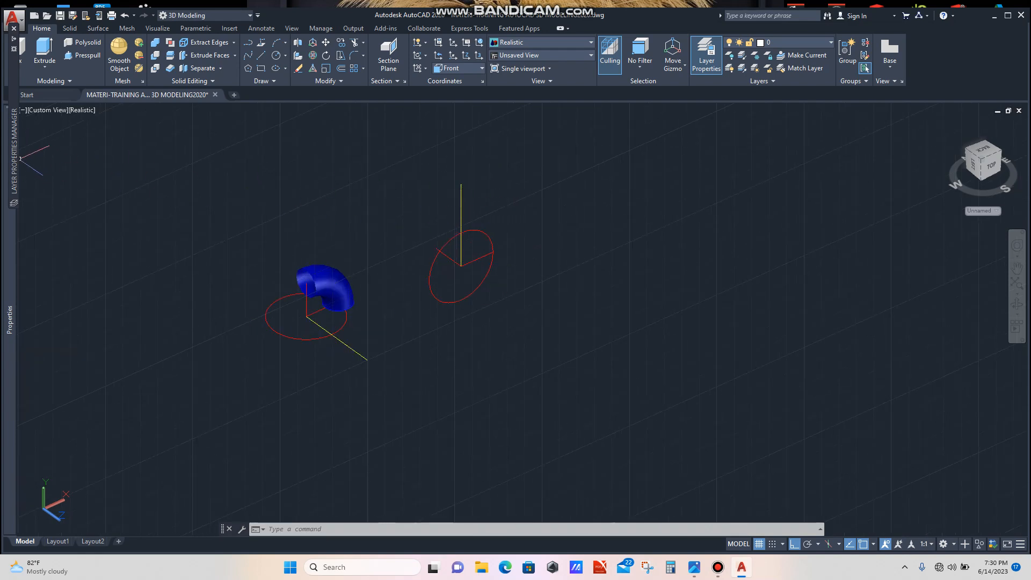
- Set the current colour to Blue and draw a circle of radius 44.45 centred on the newest red circle's positive-X quadrant
mouse_move(8, 163)
click(123, 142)
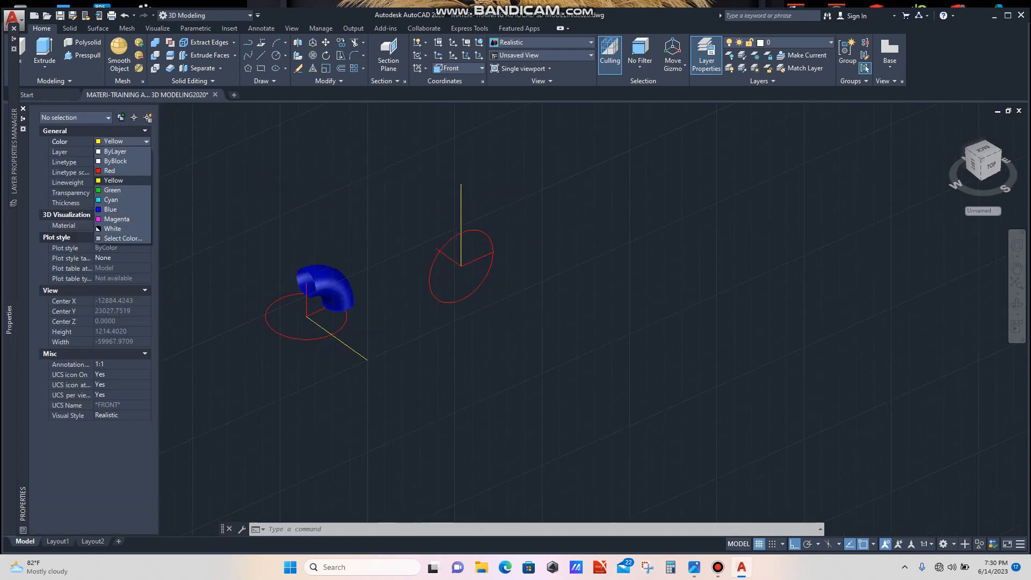
click(112, 209)
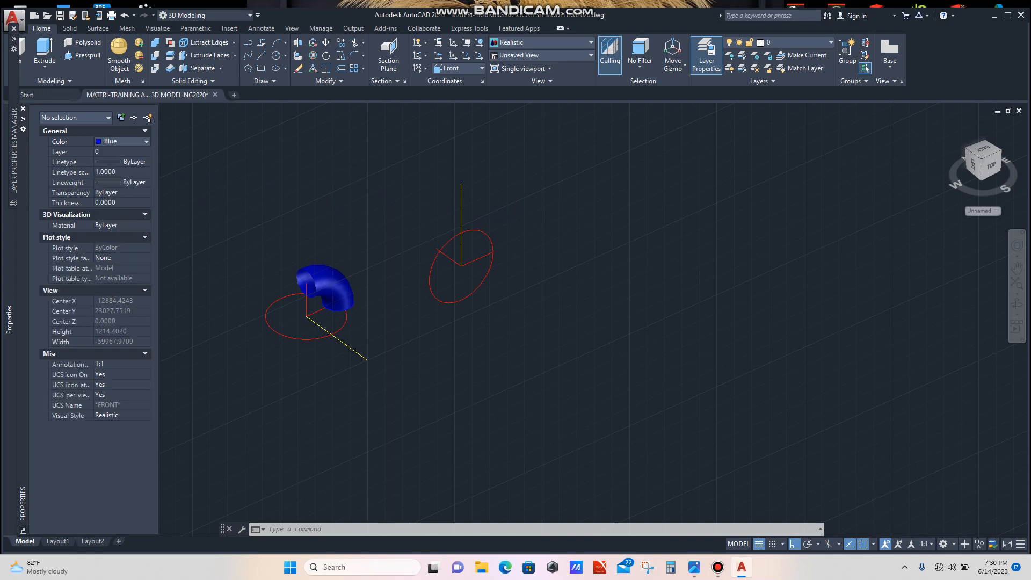
scroll(492, 236, up, 4)
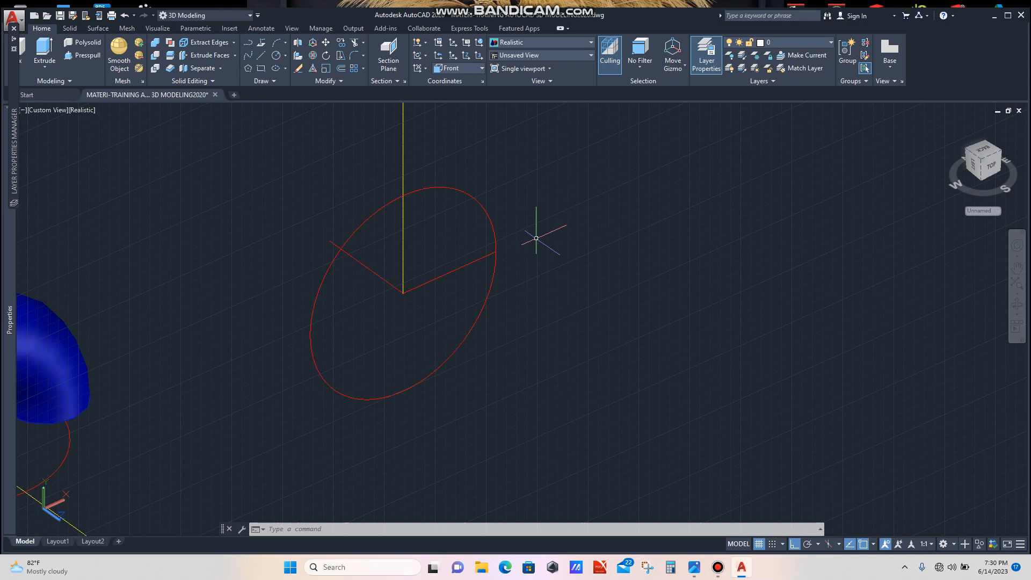
text(c)
key(Return)
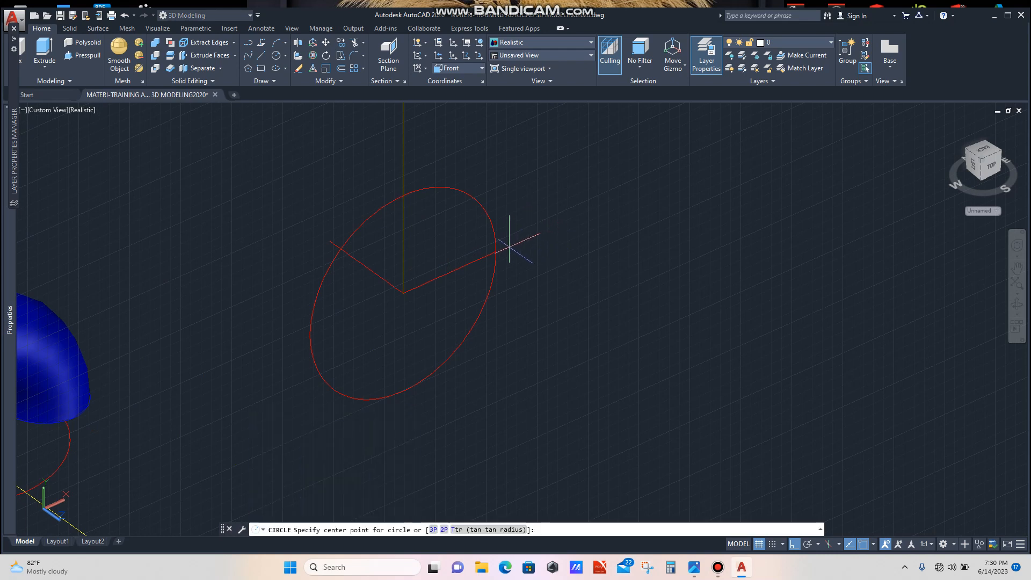
click(495, 250)
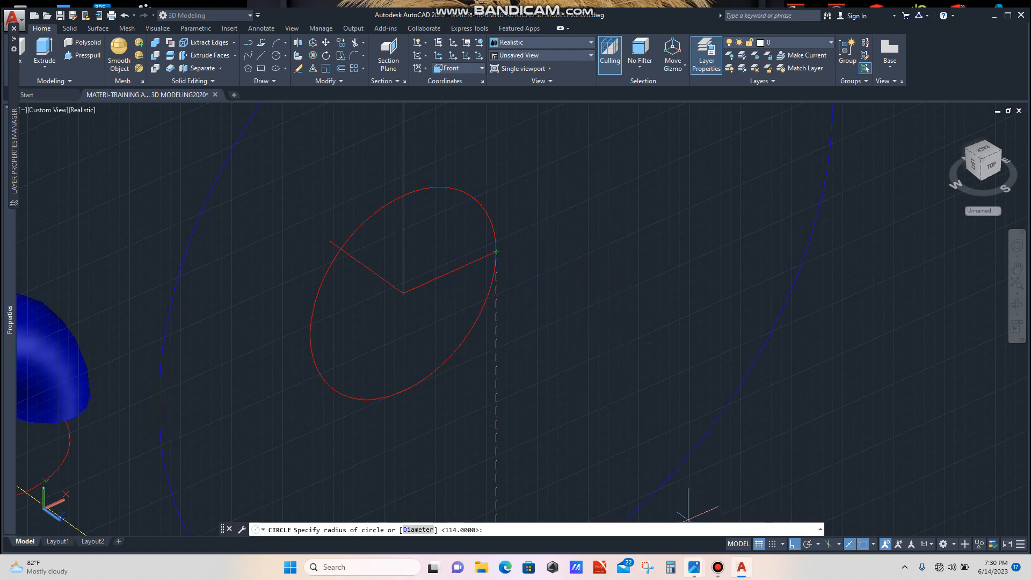
mouse_move(694, 567)
mouse_move(732, 510)
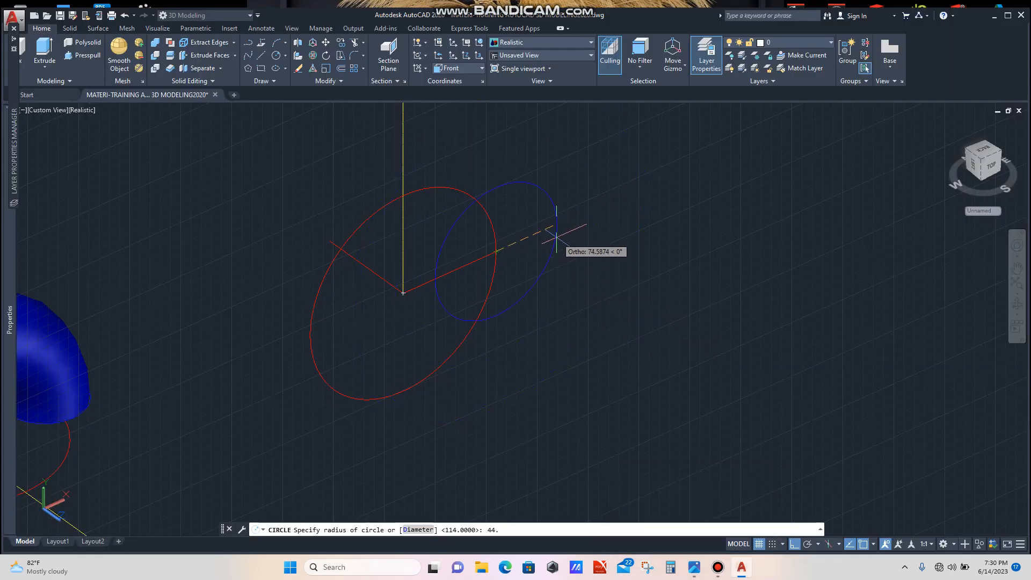
key(Return)
scroll(553, 230, down, 4)
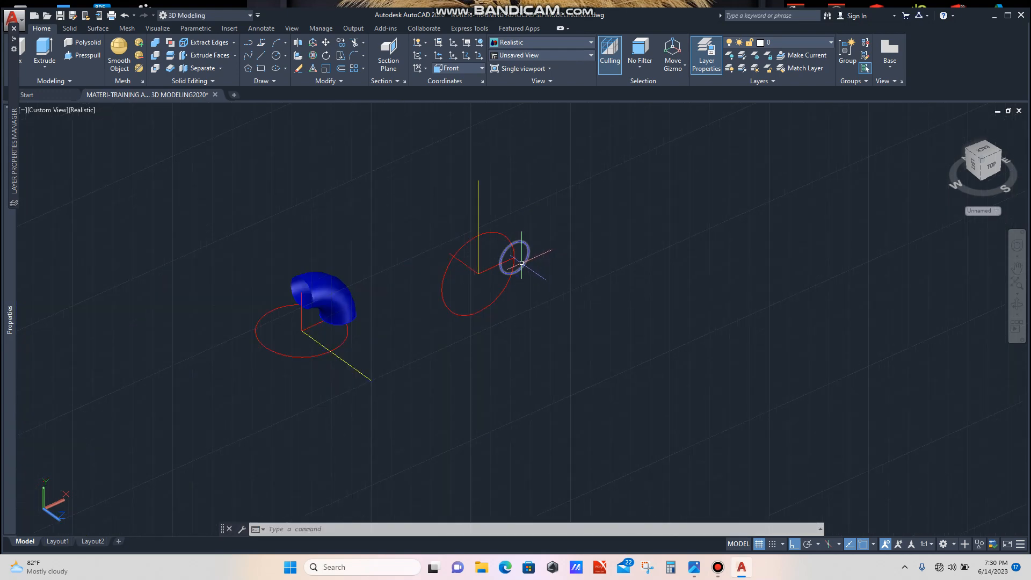
scroll(488, 260, up, 5)
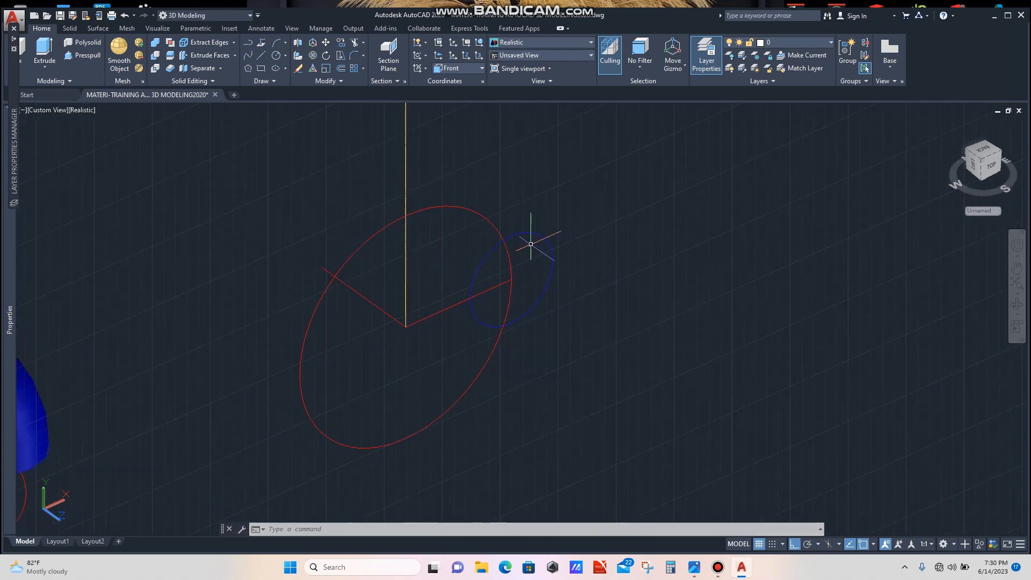
scroll(536, 237, down, 4)
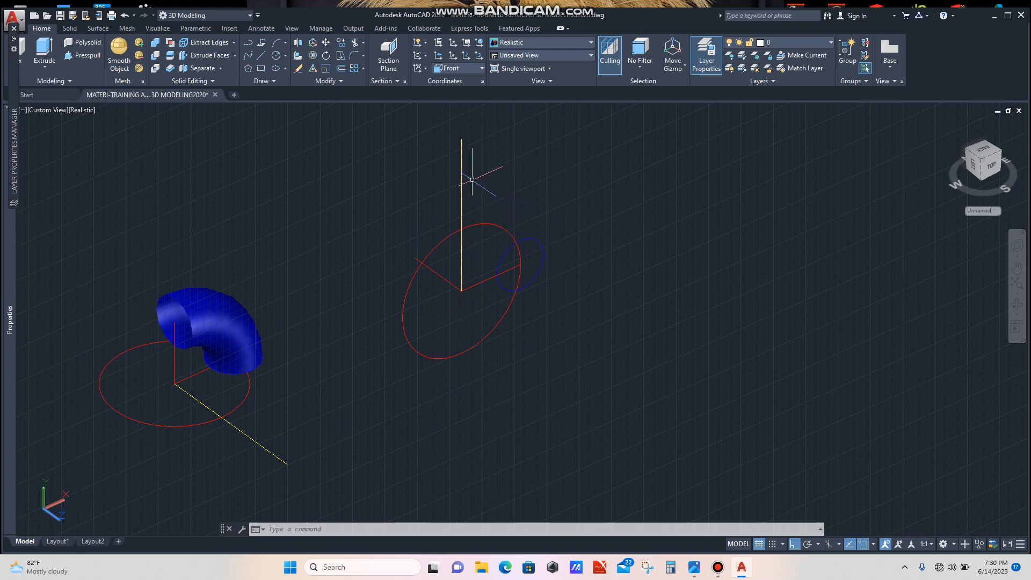
scroll(527, 239, up, 2)
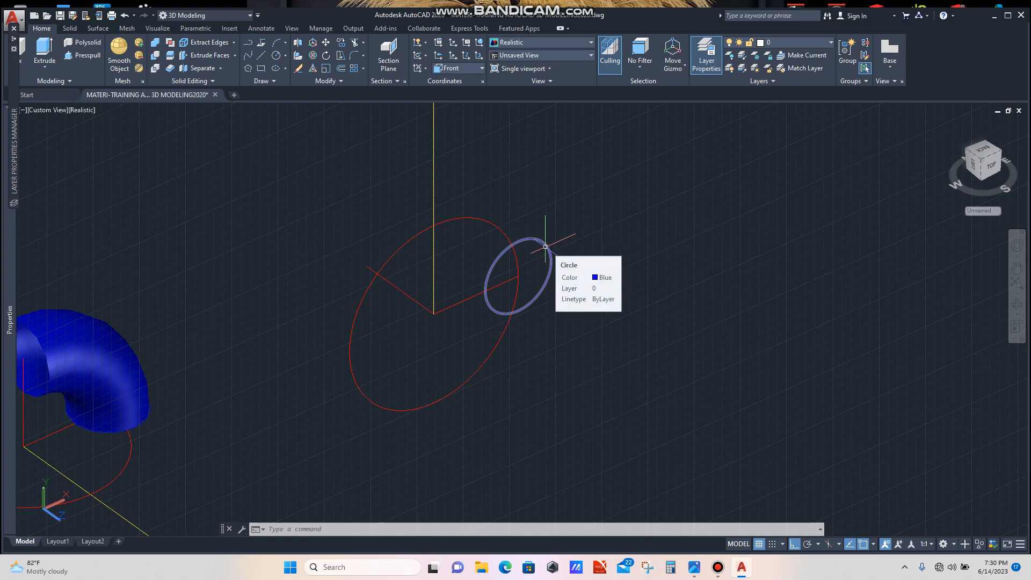
scroll(534, 248, down, 2)
scroll(500, 280, up, 3)
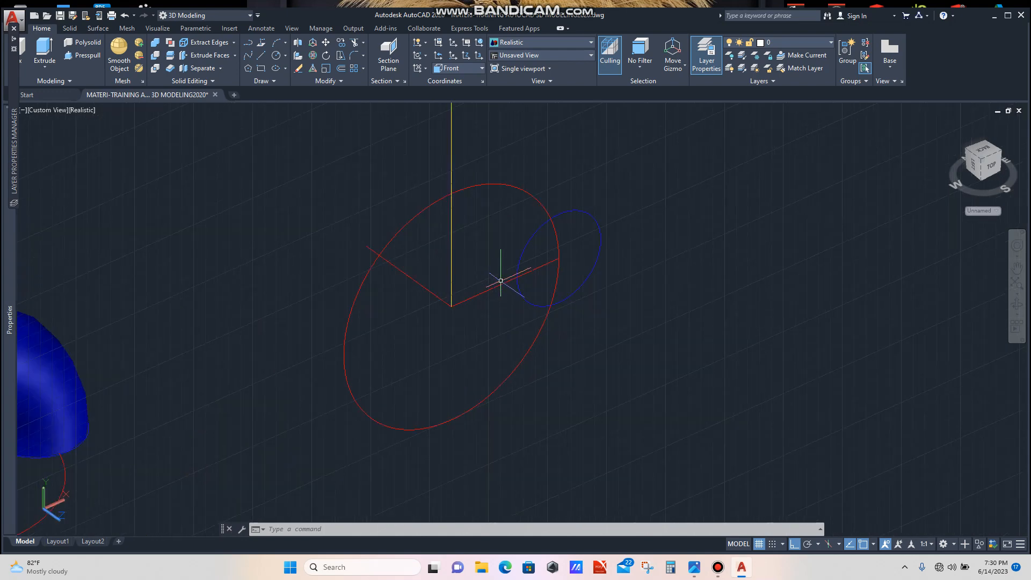
scroll(491, 290, down, 3)
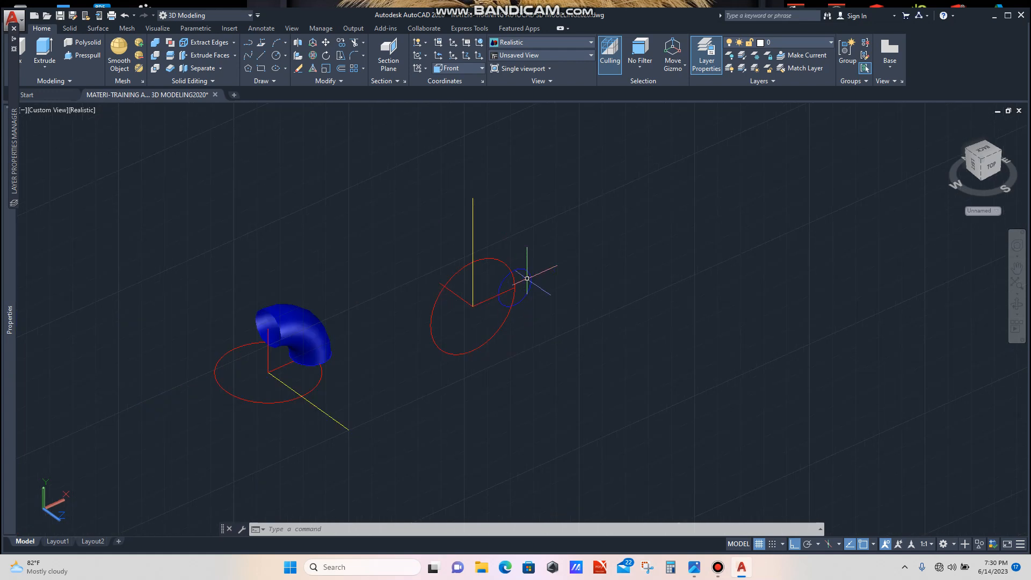
- Revolve the blue circle as a surface about the vertical yellow line, ending the sweep at the free end of the red negative-Z line
scroll(534, 273, up, 2)
click(546, 257)
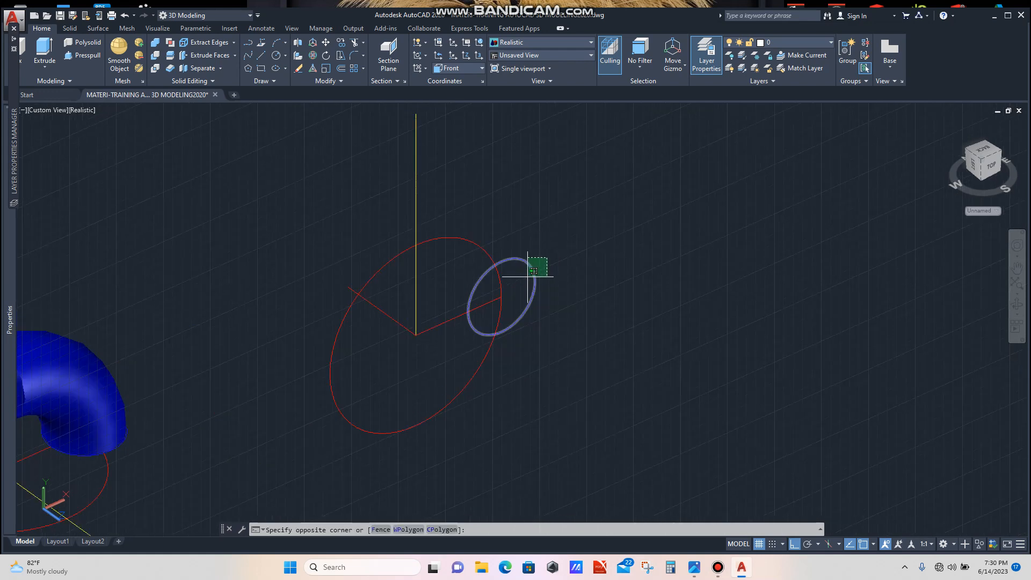
click(531, 268)
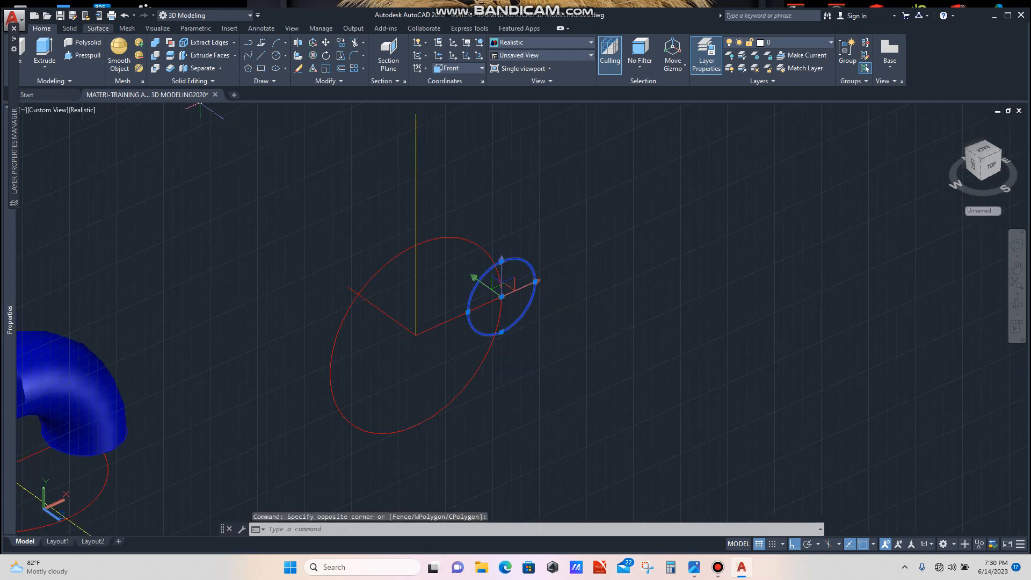
click(98, 28)
click(65, 68)
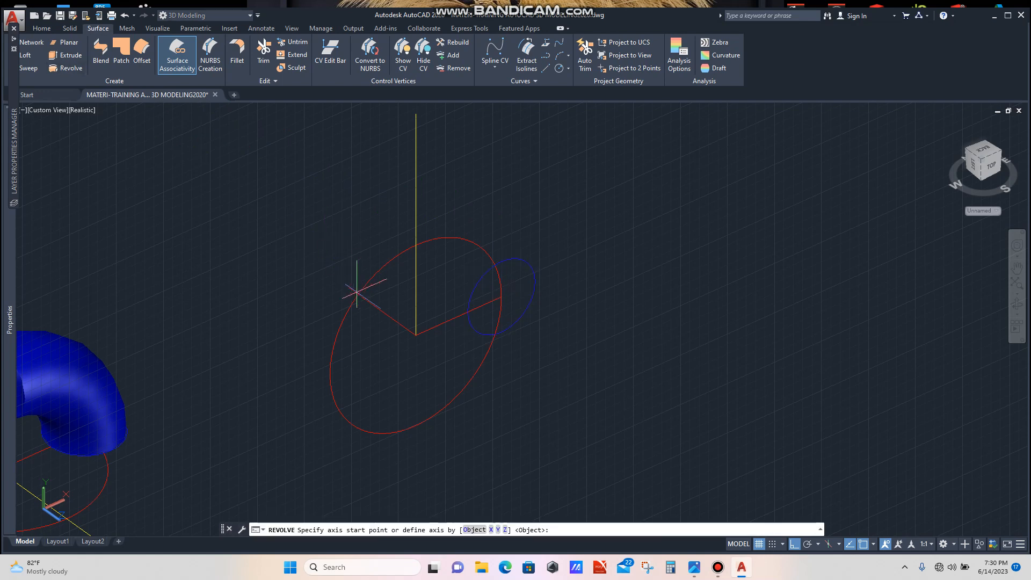
scroll(365, 300, down, 3)
click(396, 325)
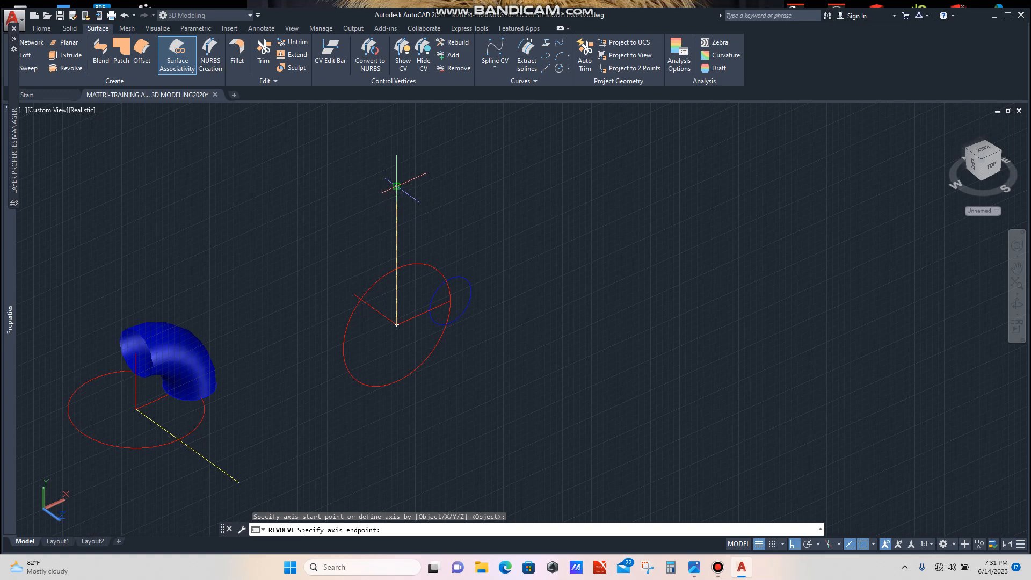
click(396, 185)
scroll(348, 249, up, 2)
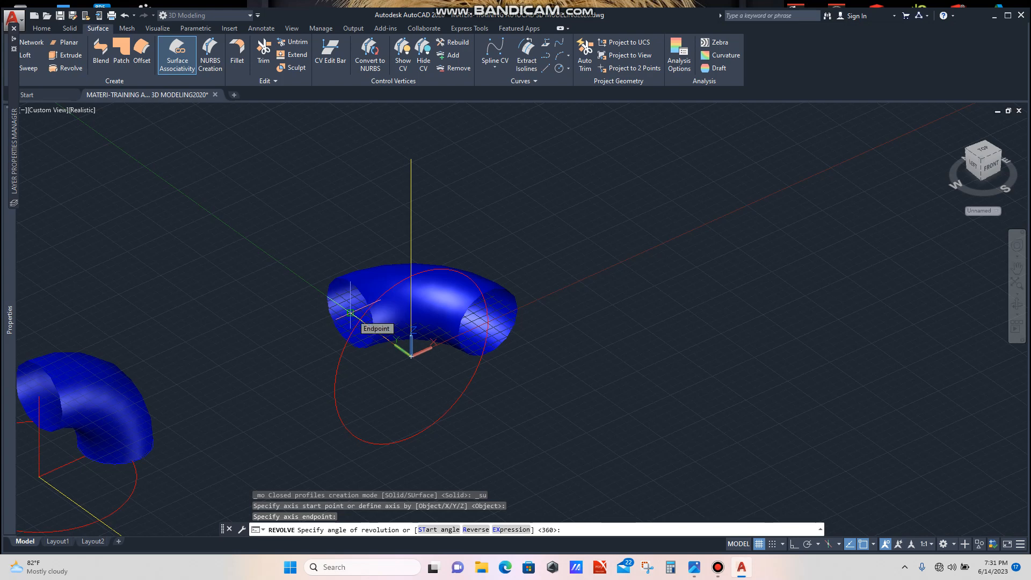
click(350, 313)
shift+middle_drag(410, 230, 390, 254)
scroll(390, 254, down, 3)
scroll(413, 248, up, 2)
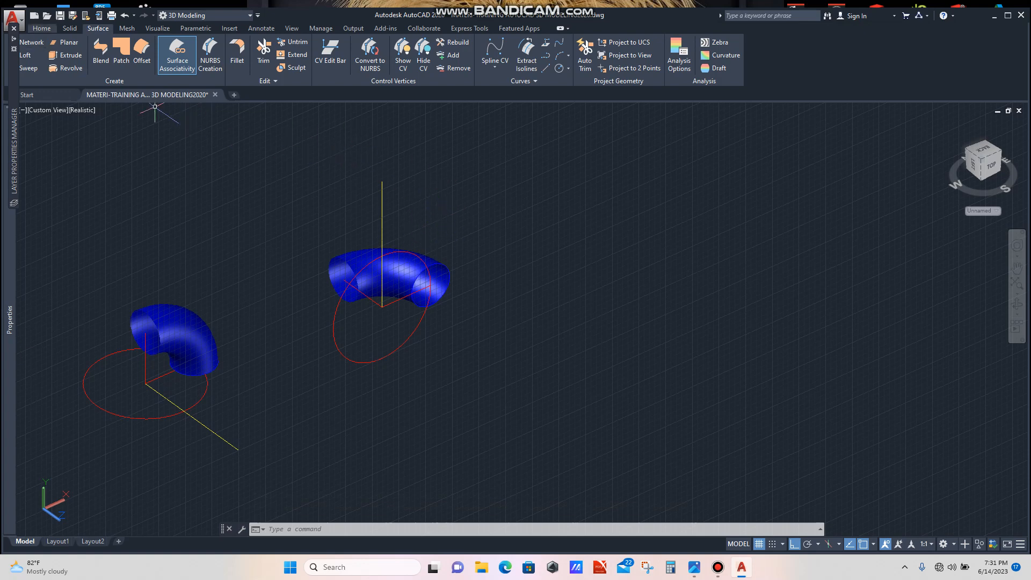
- Switch the UCS to the preset Right orientation
click(41, 28)
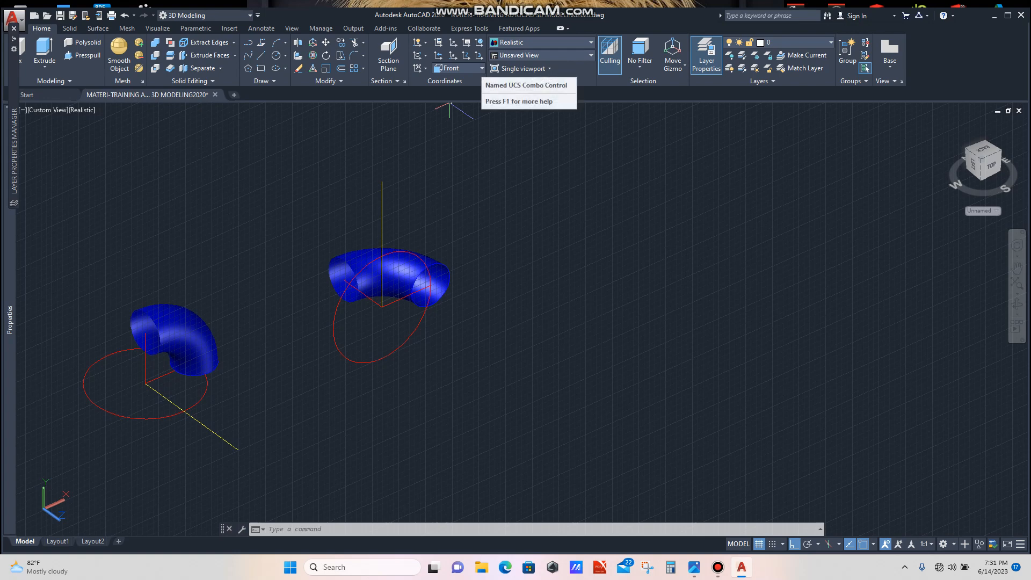
click(458, 68)
click(456, 160)
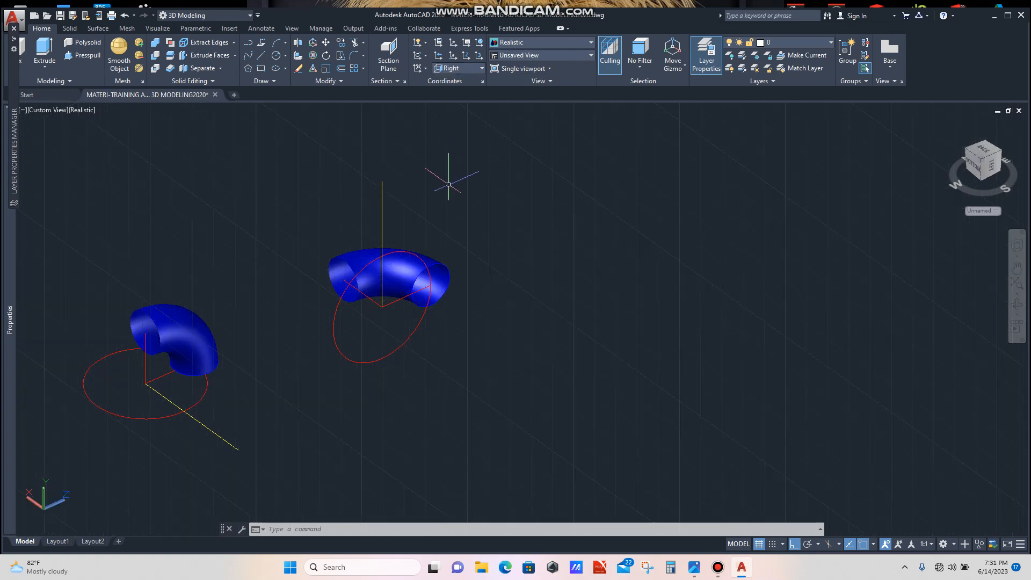
- Set the current colour to Red and draw a circle of radius 114 in the empty space below the second elbow
scroll(421, 227, down, 2)
mouse_move(10, 215)
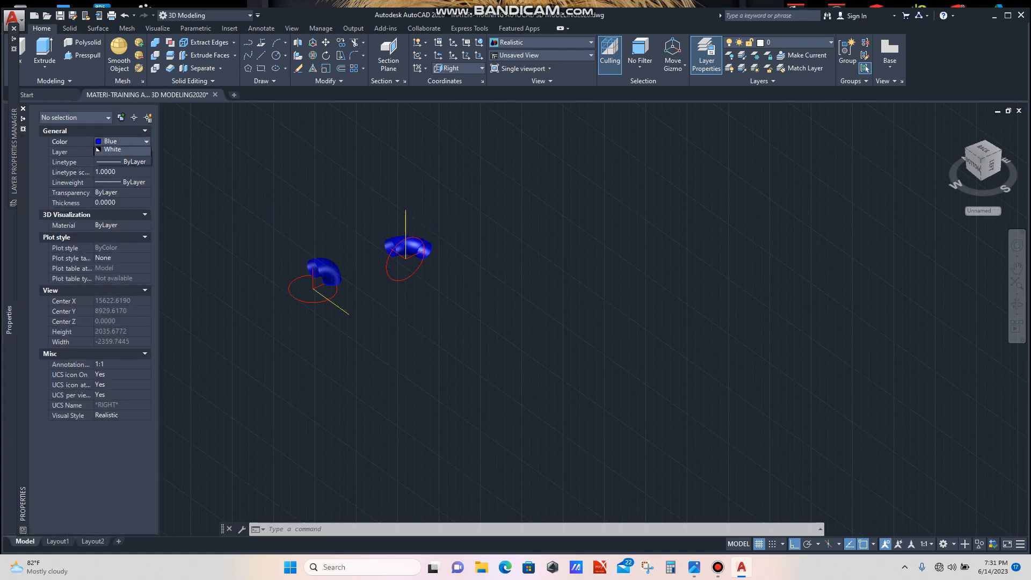
click(146, 141)
click(115, 171)
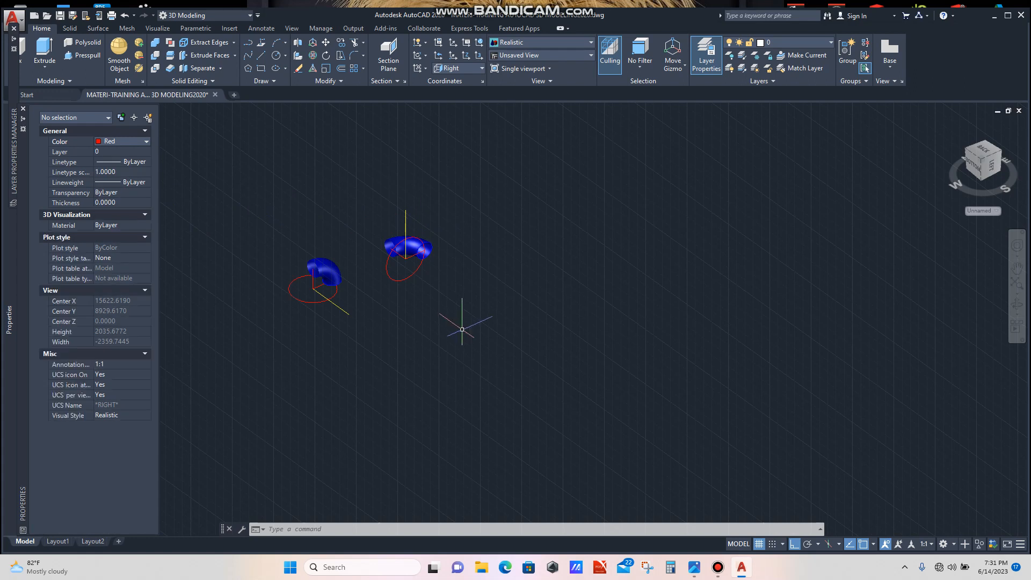
scroll(443, 333, up, 2)
text(c)
key(Return)
click(424, 342)
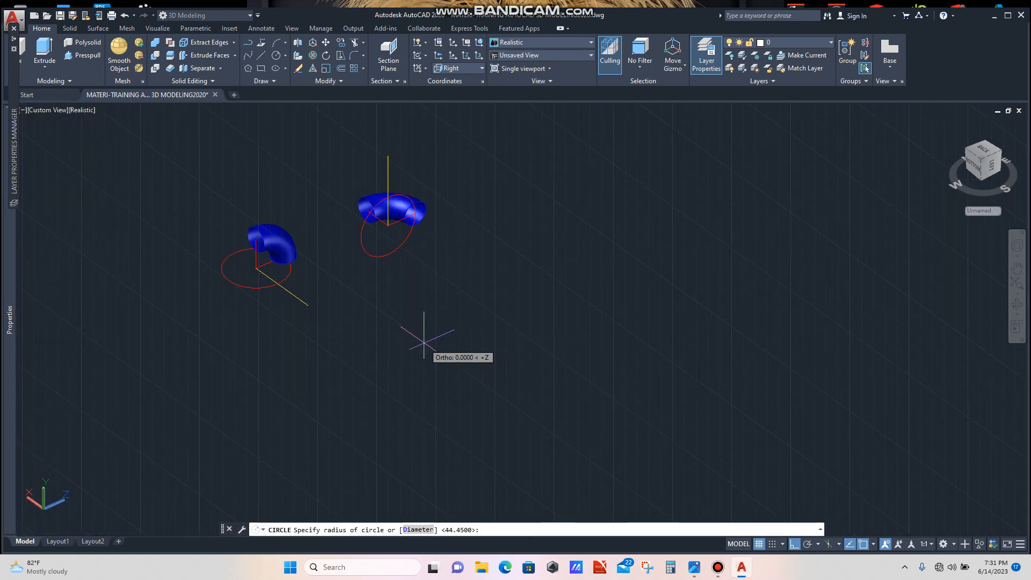
text(114)
key(Return)
scroll(437, 340, up, 1)
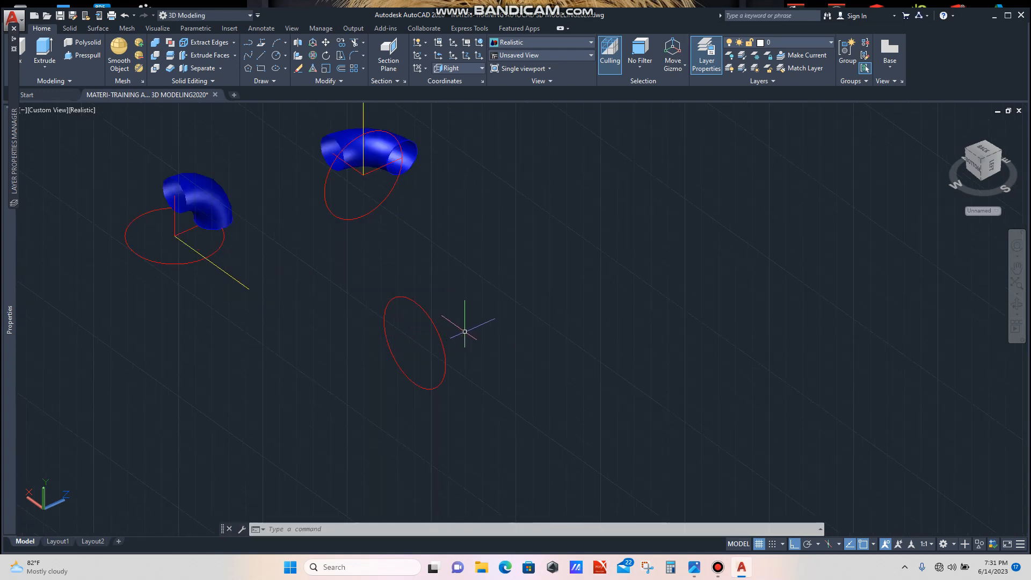
- Draw a line from the third red circle's negative-X quadrant to its centre, continuing 114 along positive Z
text(l)
key(Return)
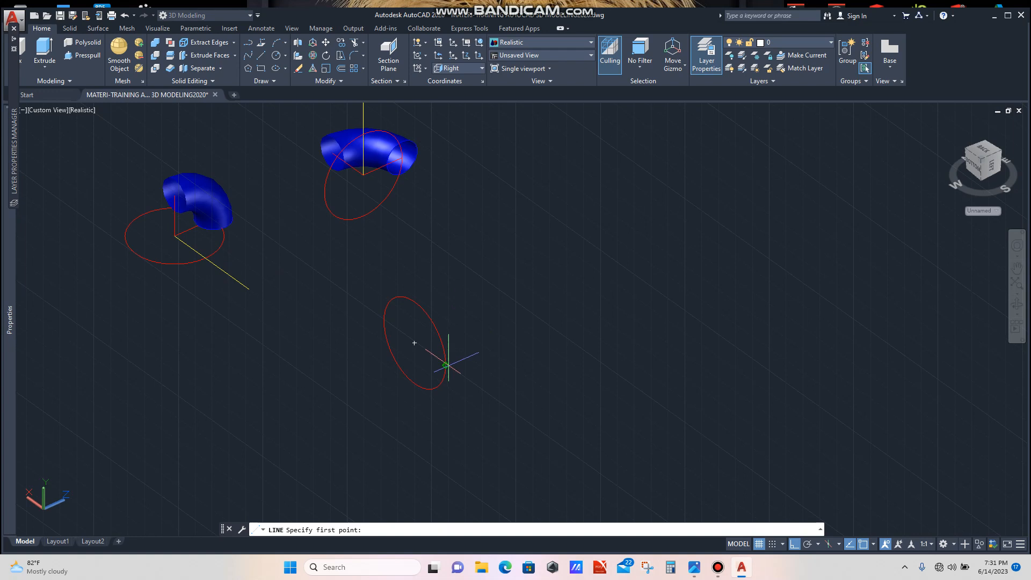
click(445, 365)
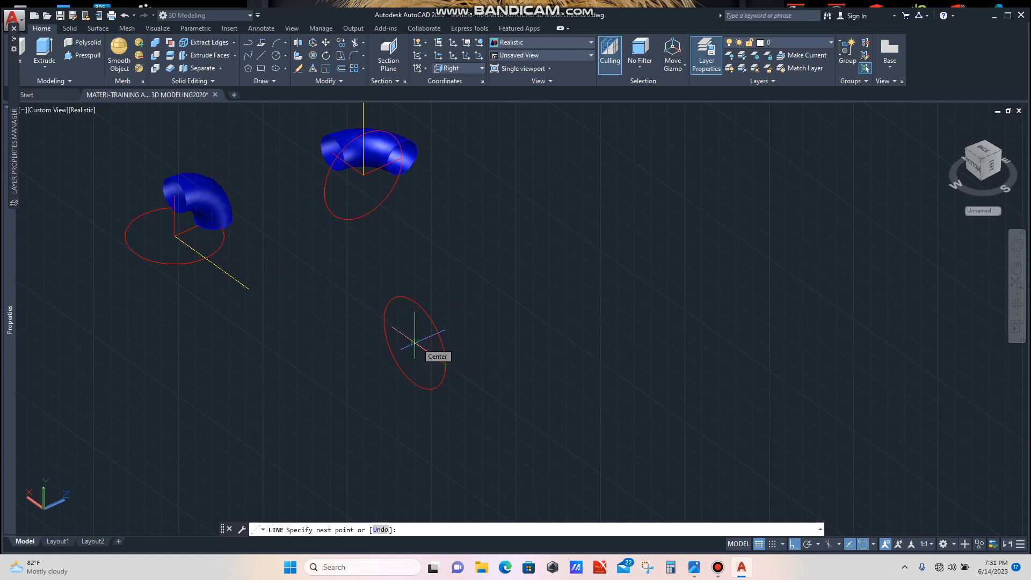
click(414, 342)
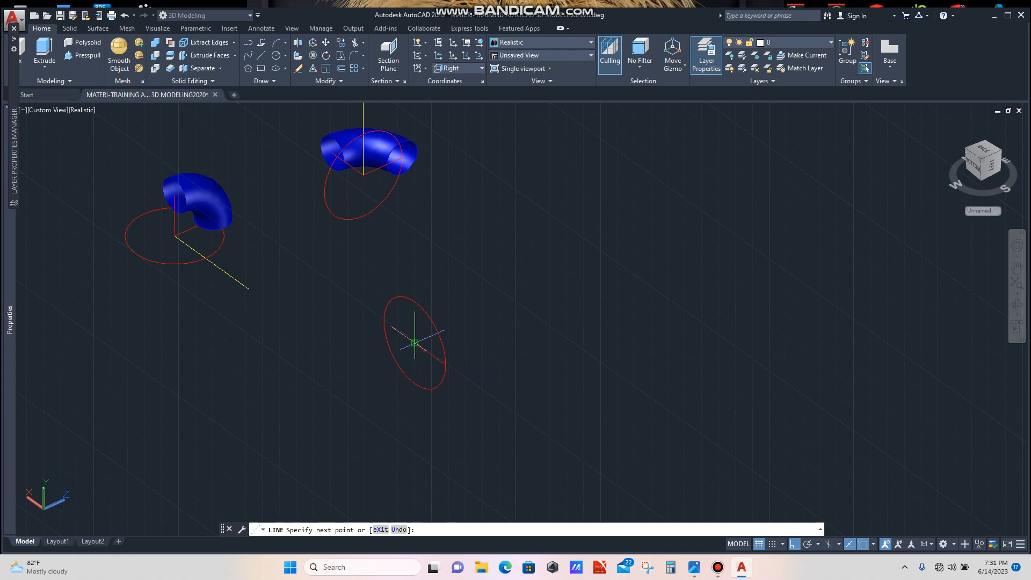
text(11)
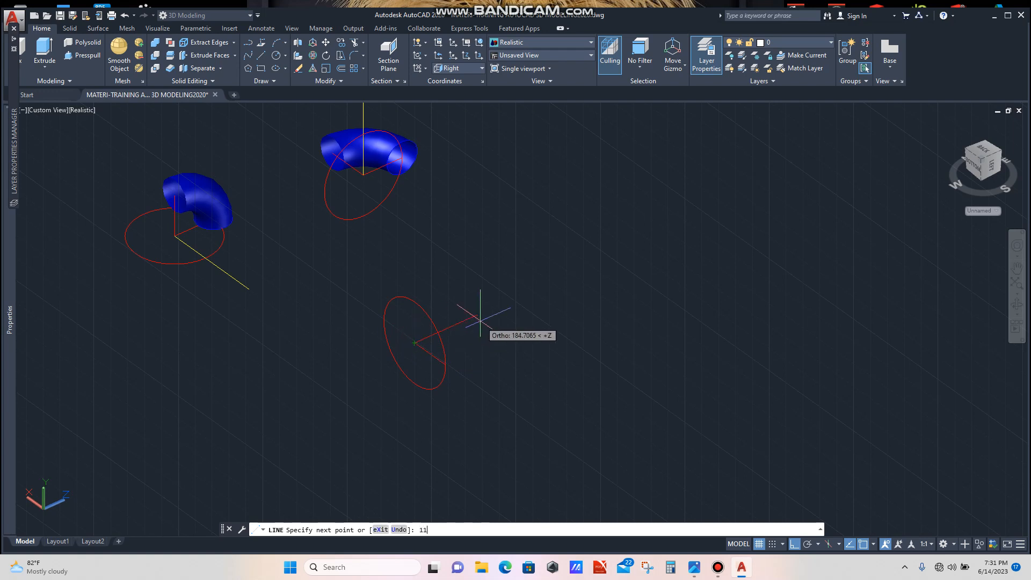
text(4)
key(space)
key(space)
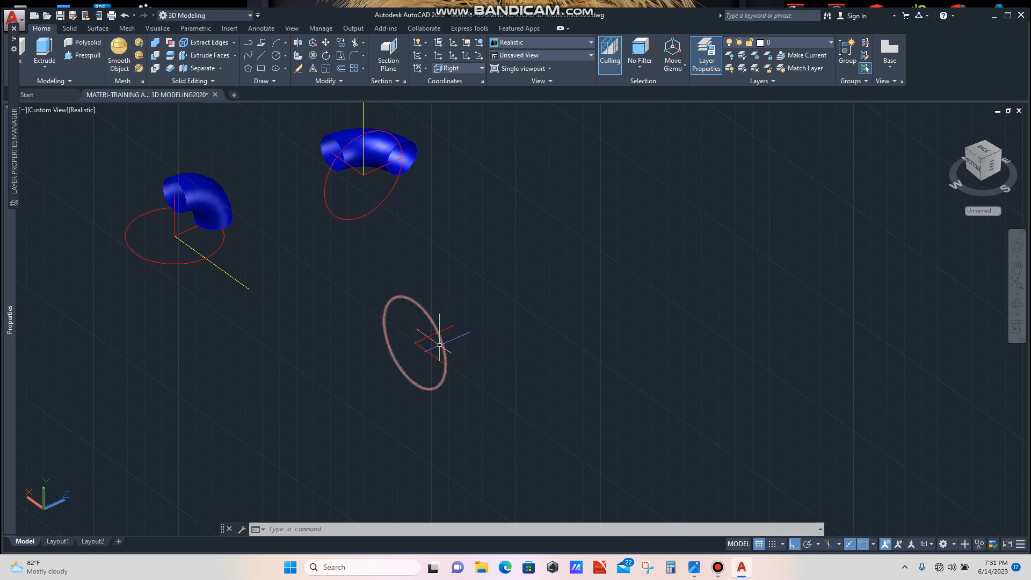
- Set the current colour to Yellow and draw an axis line from the third red circle's centre along positive Y, extending past its rim
scroll(432, 341, up, 2)
mouse_move(9, 319)
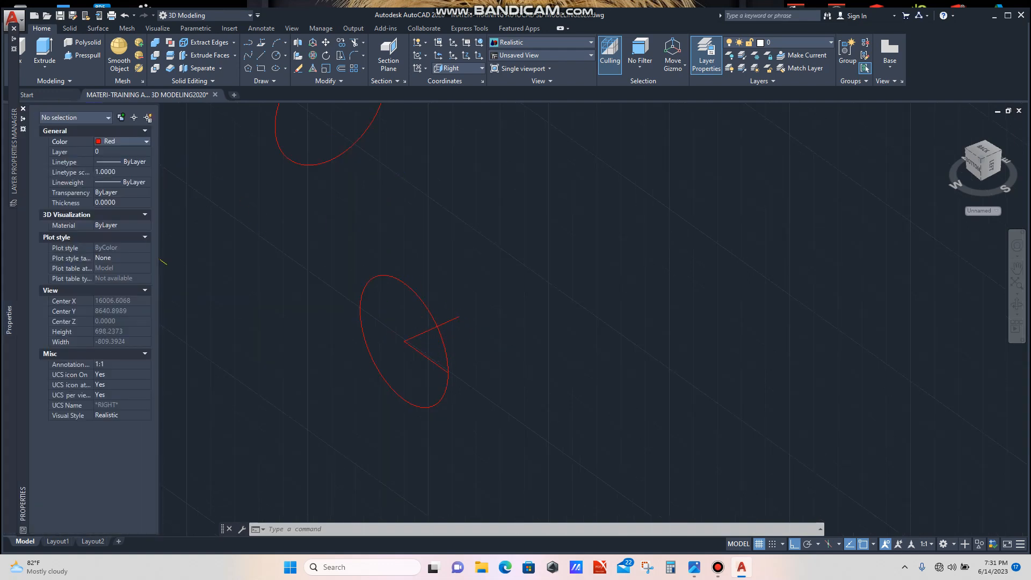
click(129, 141)
click(114, 181)
text(l)
key(Return)
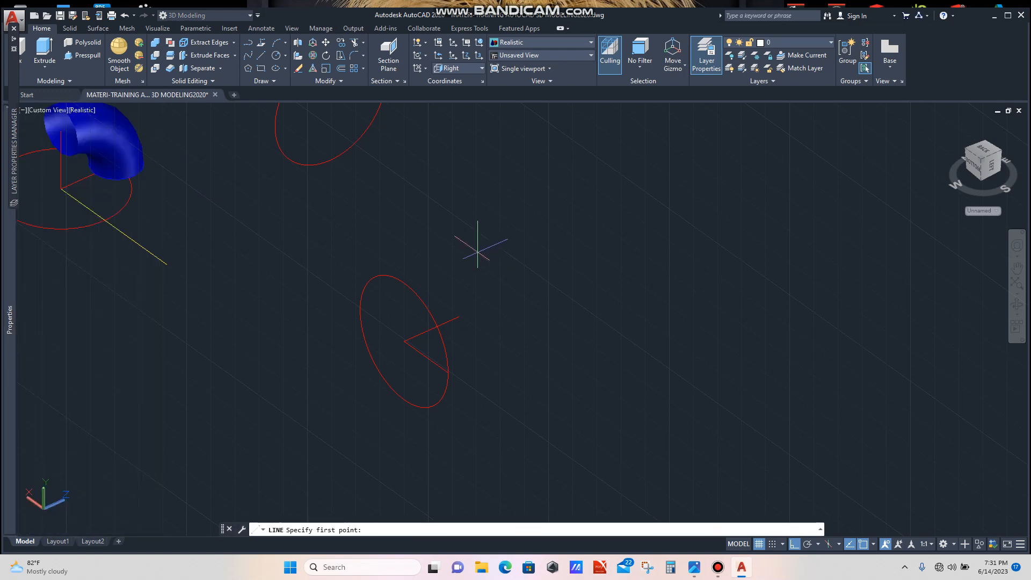
click(403, 341)
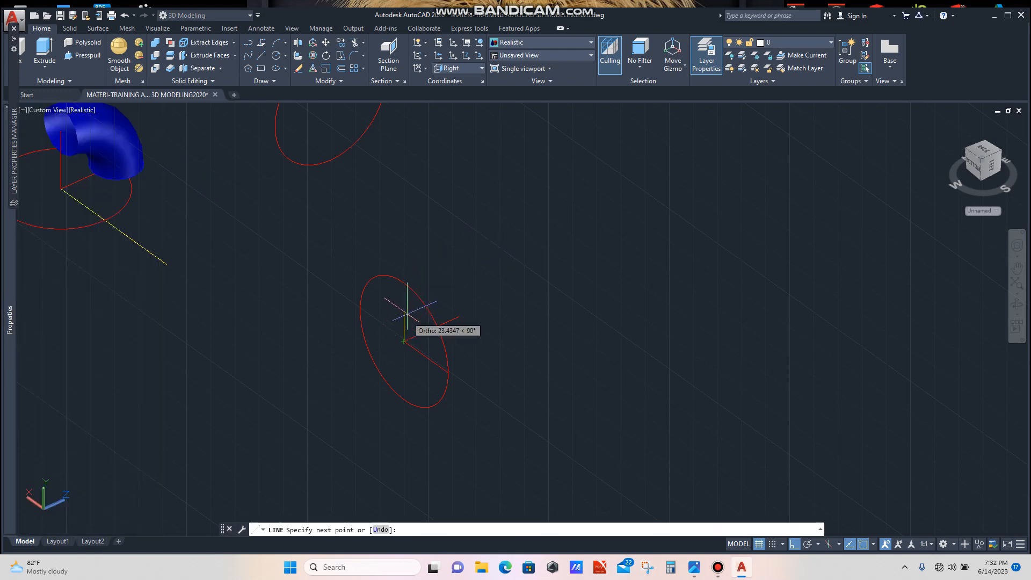
click(418, 227)
key(Escape)
scroll(437, 223, down, 2)
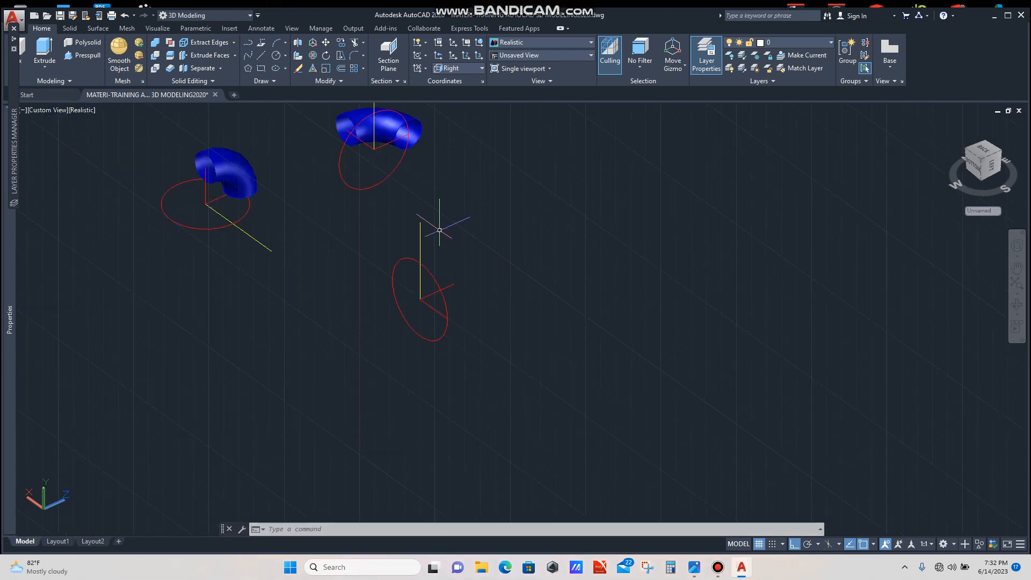
- Set the current colour to Blue and draw a circle of radius 44.45 centred on the third red circle's negative-X quadrant
mouse_move(8, 154)
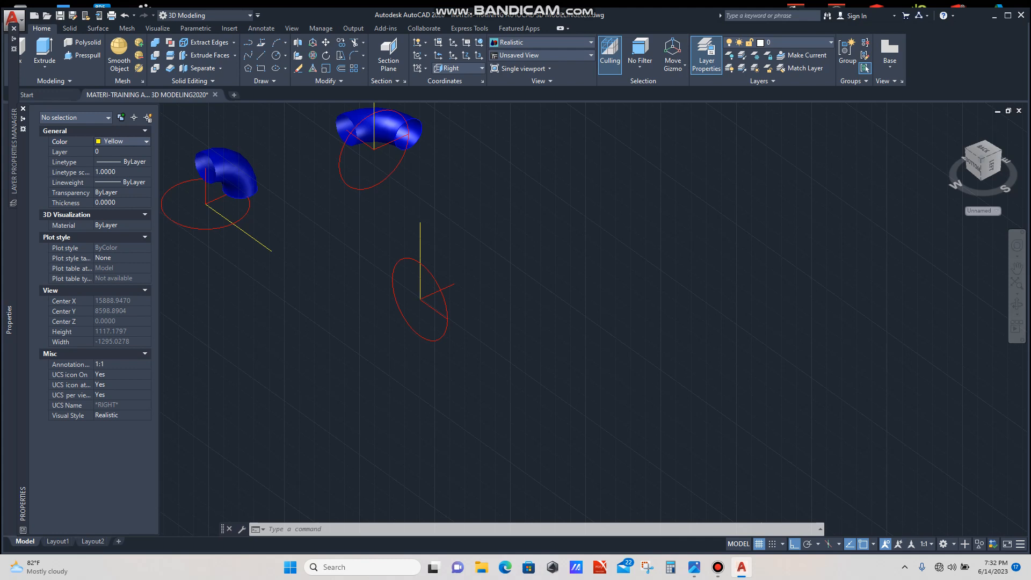
click(146, 141)
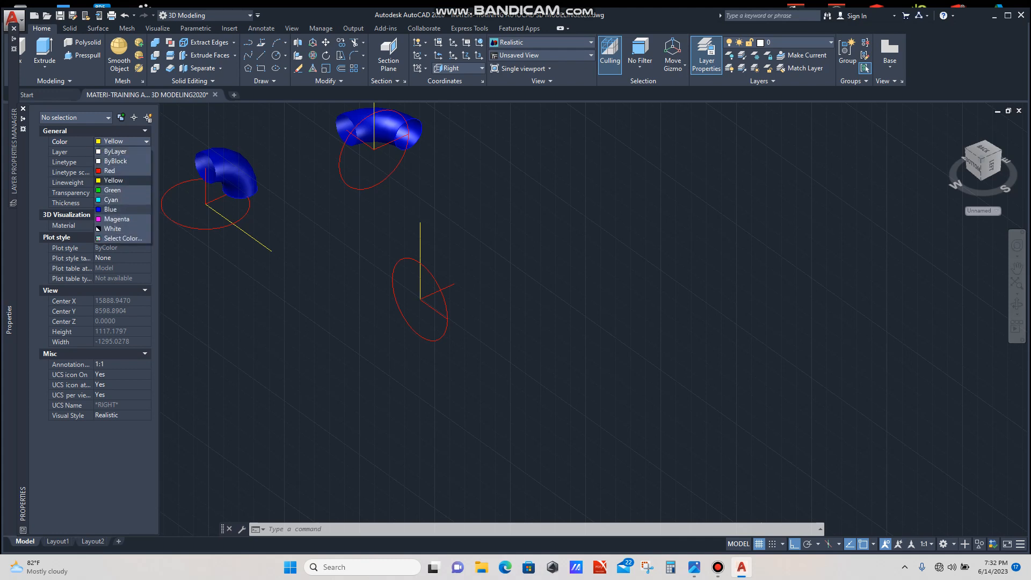
click(110, 210)
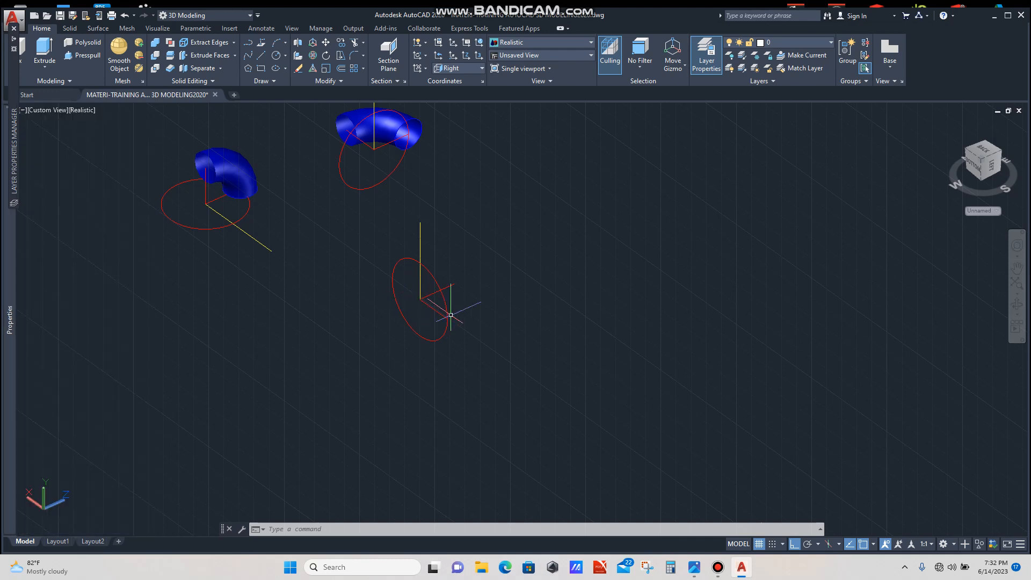
scroll(452, 315, up, 2)
text(c)
key(Return)
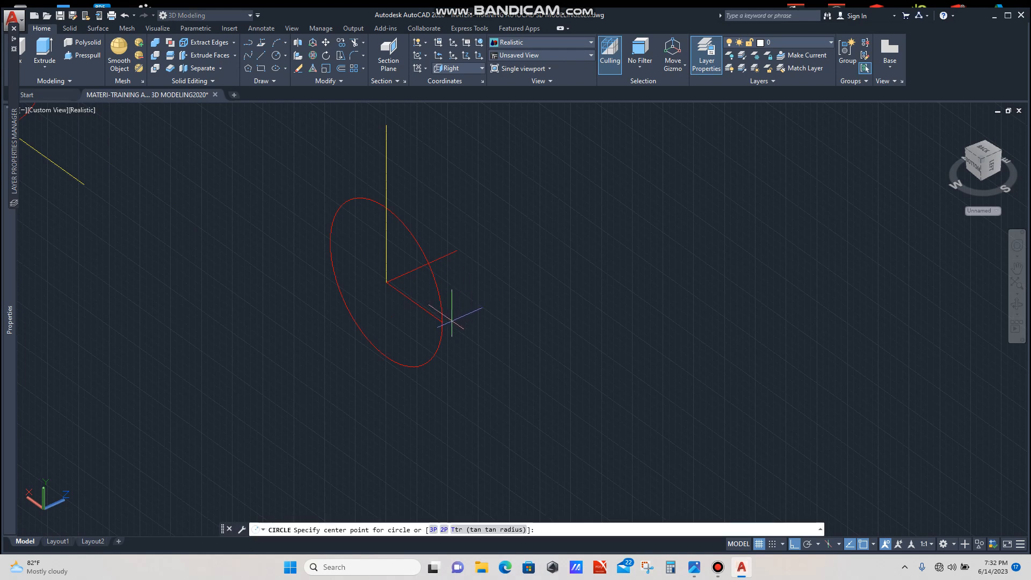
click(441, 321)
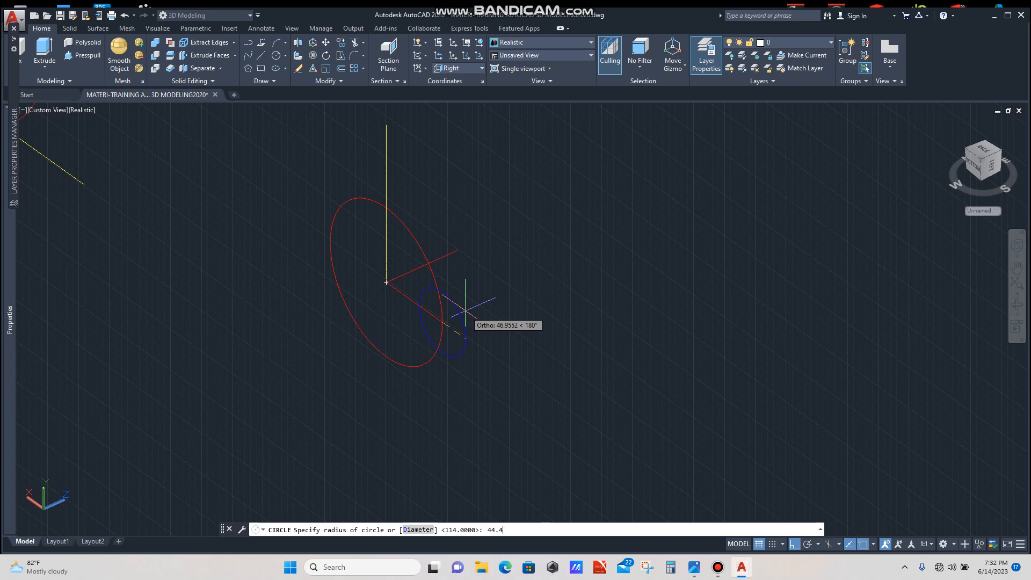
text(44.45)
key(Return)
- Try revolving the blue circle a full 360° about the third yellow axis line, and delete the resulting ring surface
scroll(461, 309, up, 3)
click(480, 314)
click(459, 325)
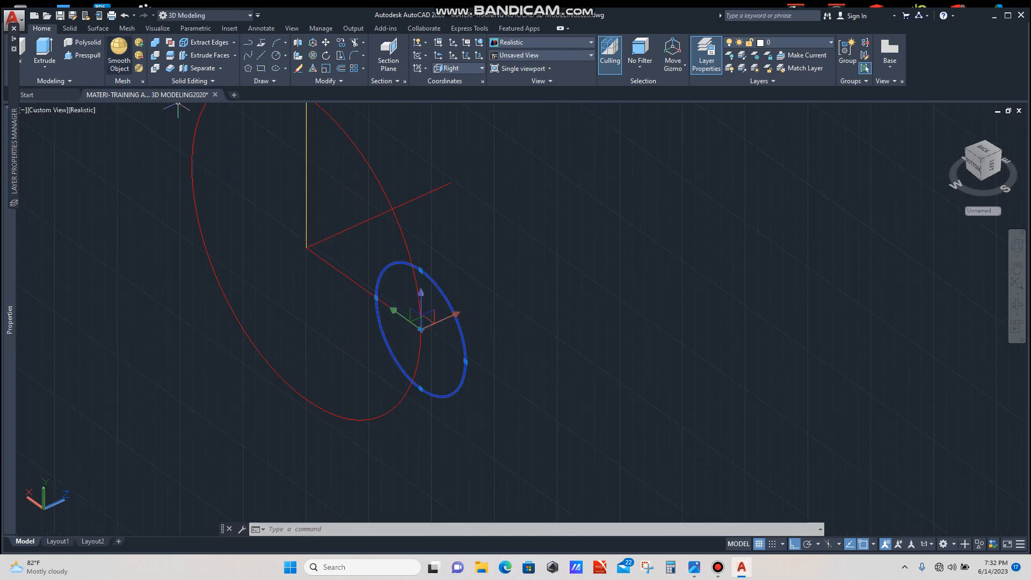
click(98, 28)
click(66, 68)
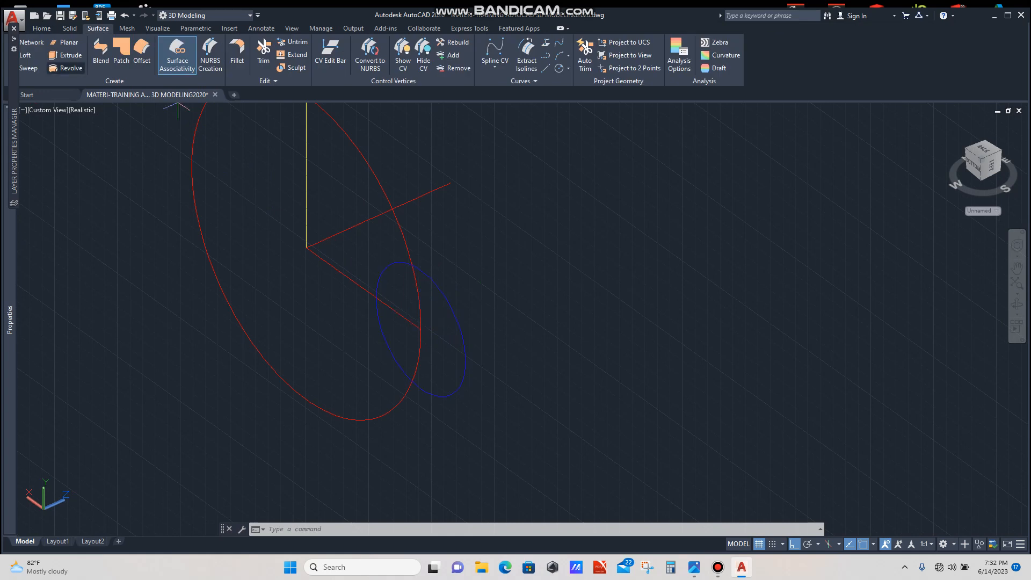
scroll(364, 300, down, 4)
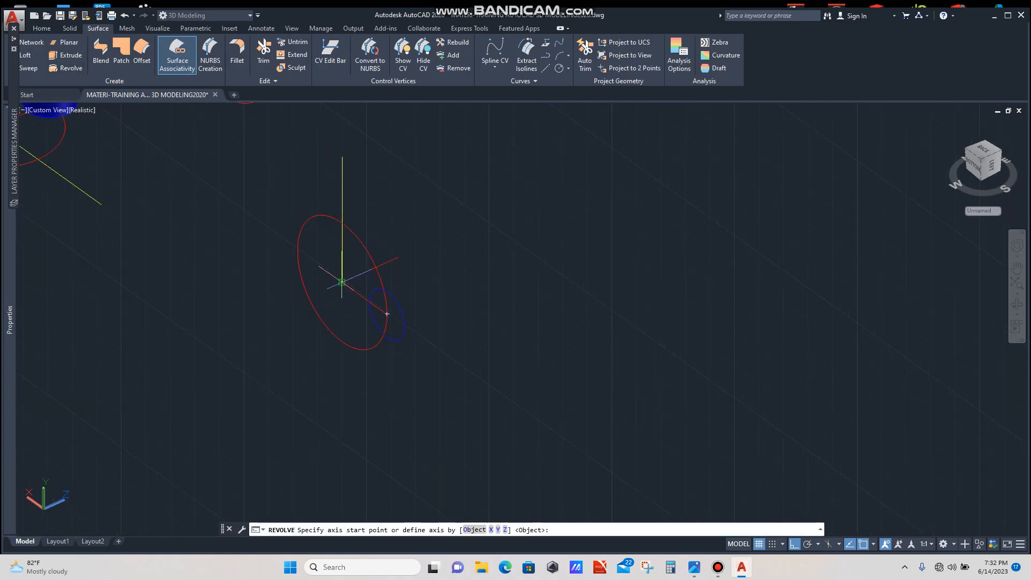
click(342, 281)
click(342, 156)
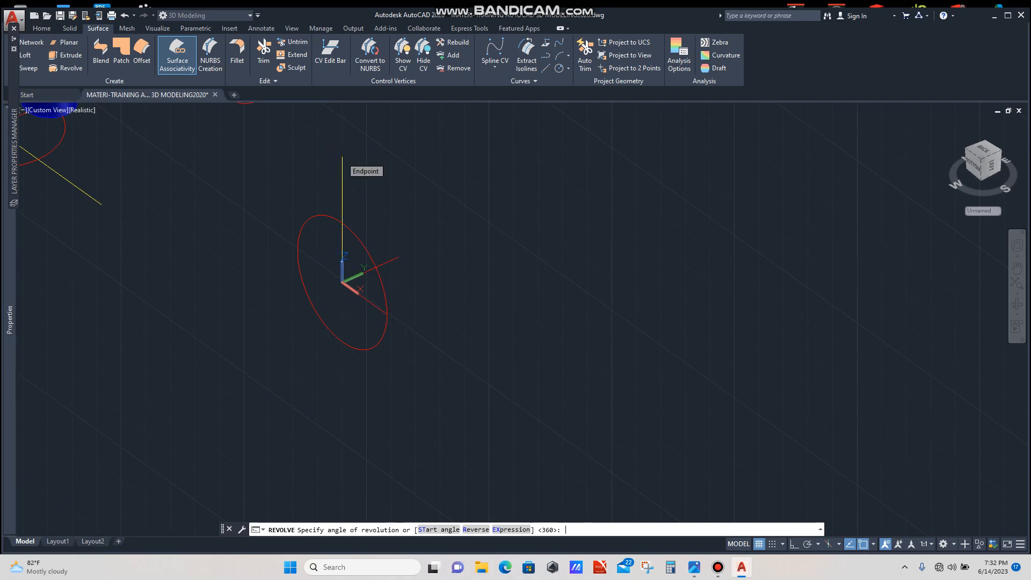
key(Return)
scroll(419, 202, down, 2)
scroll(431, 225, up, 2)
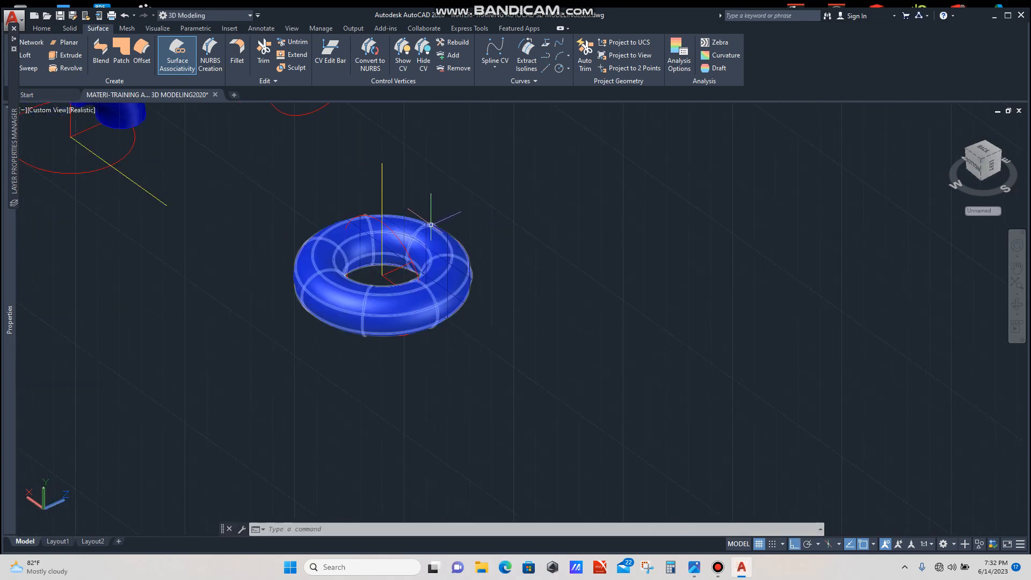
click(431, 225)
key(Delete)
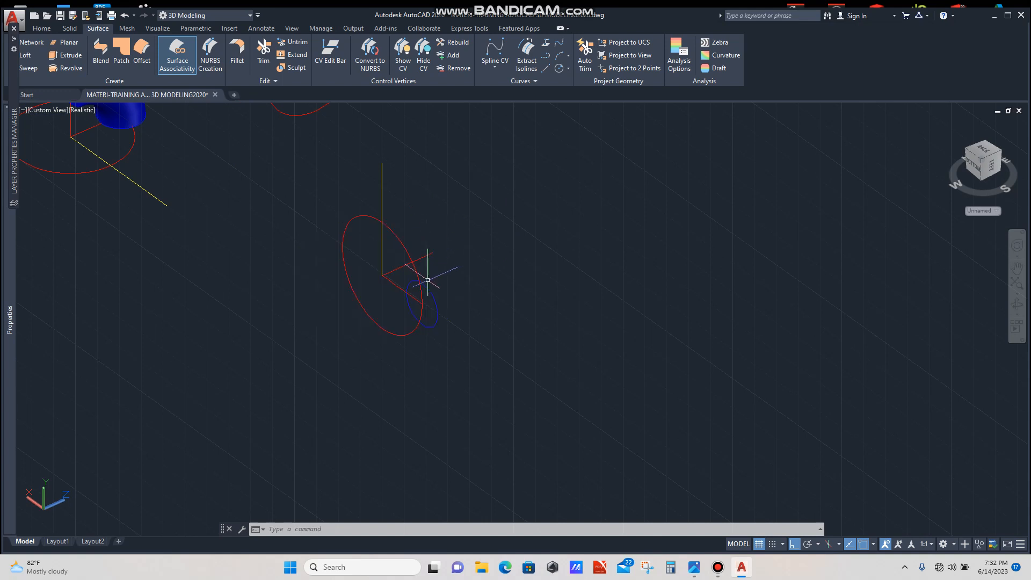
- Revolve the blue circle 90° about the third yellow axis line, from the red circle's centre to the line's far end
scroll(433, 266, up, 2)
click(454, 286)
click(439, 302)
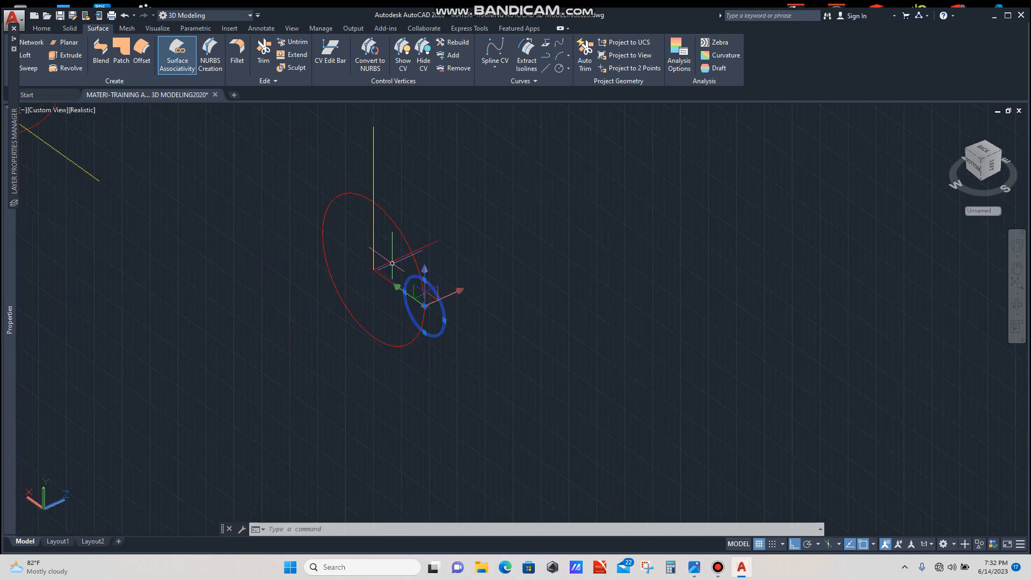
click(64, 68)
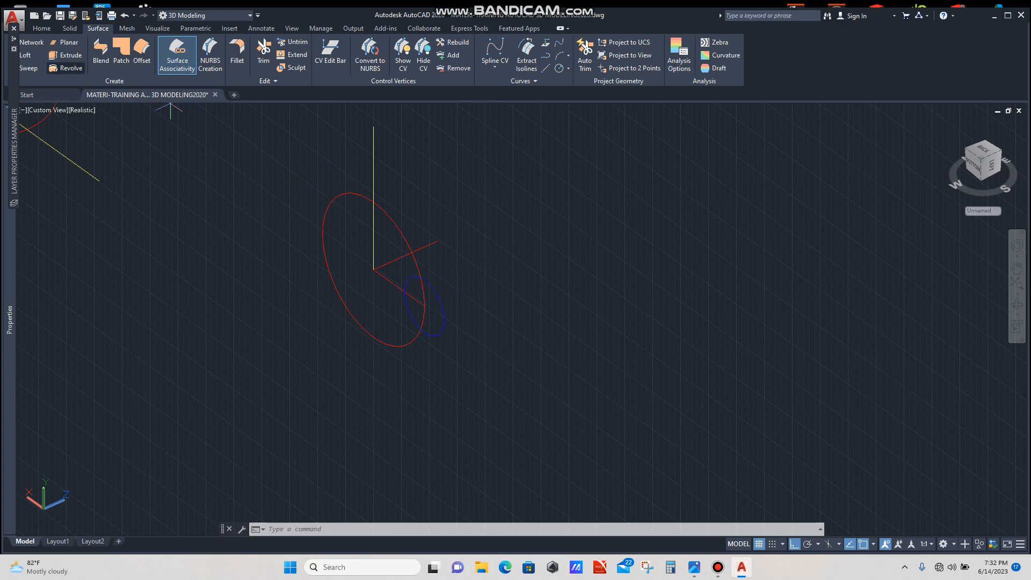
click(373, 270)
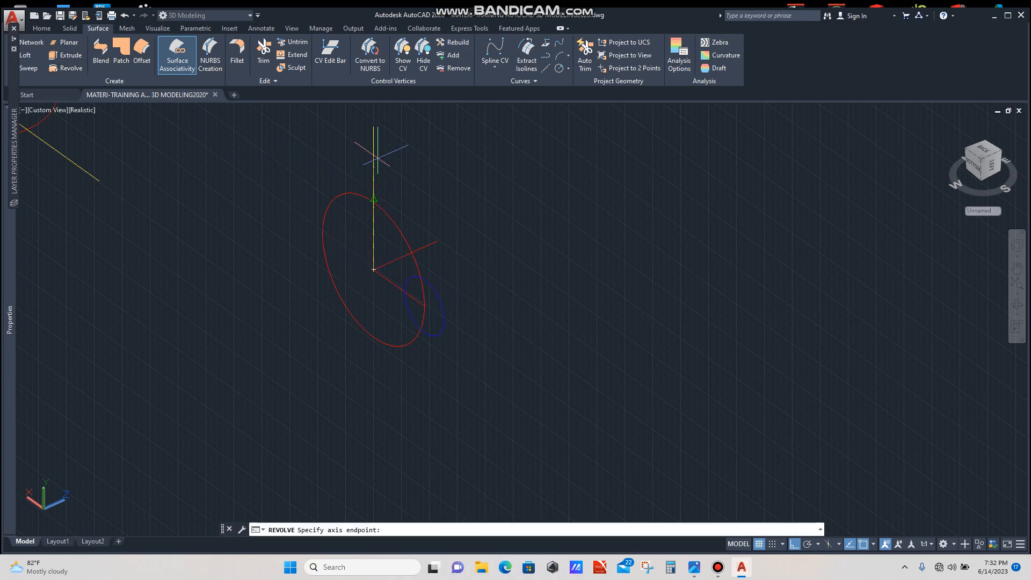
click(373, 127)
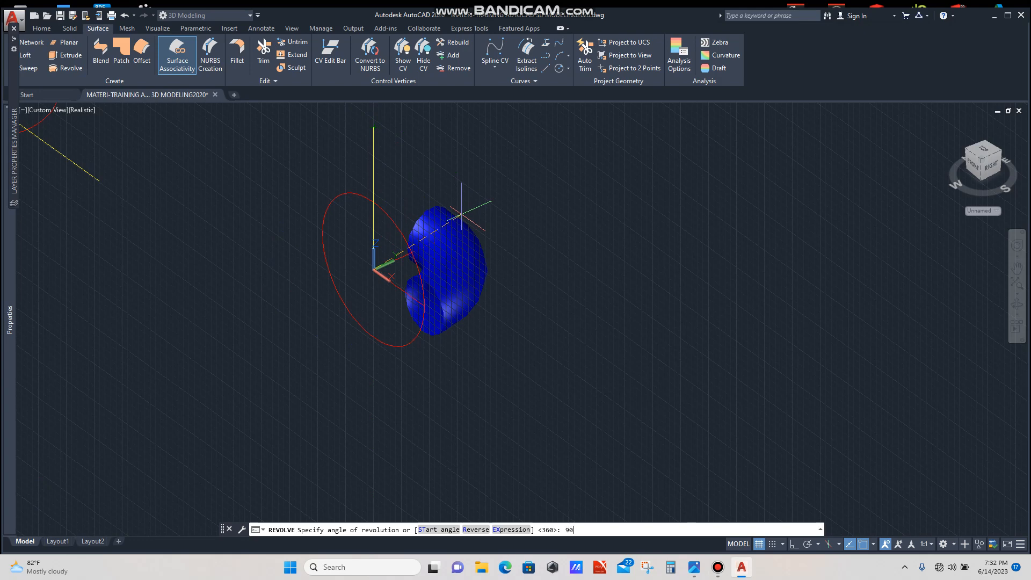
key(Return)
shift+middle_drag(460, 213, 490, 266)
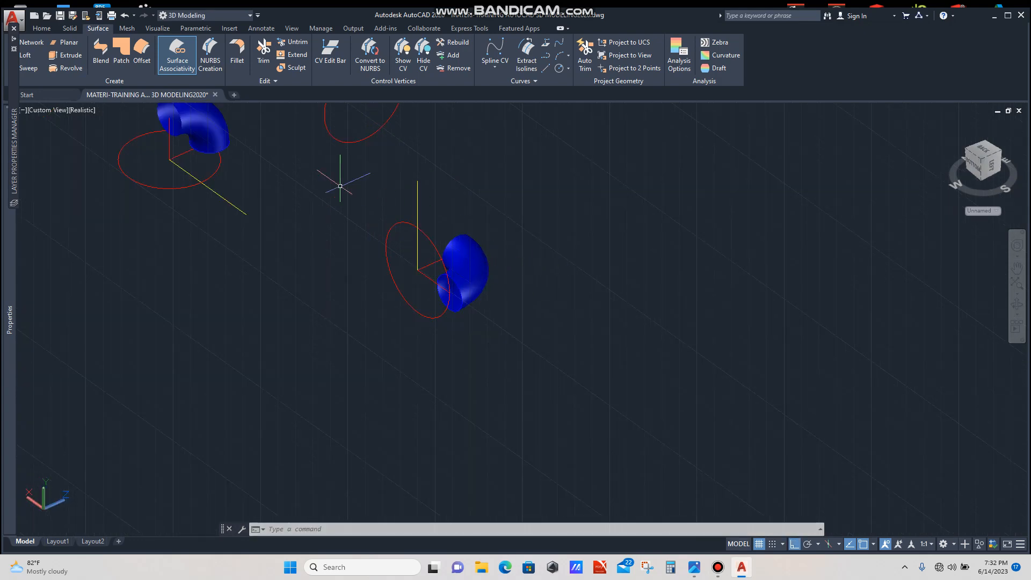
- Switch the UCS back to the preset World orientation
click(41, 28)
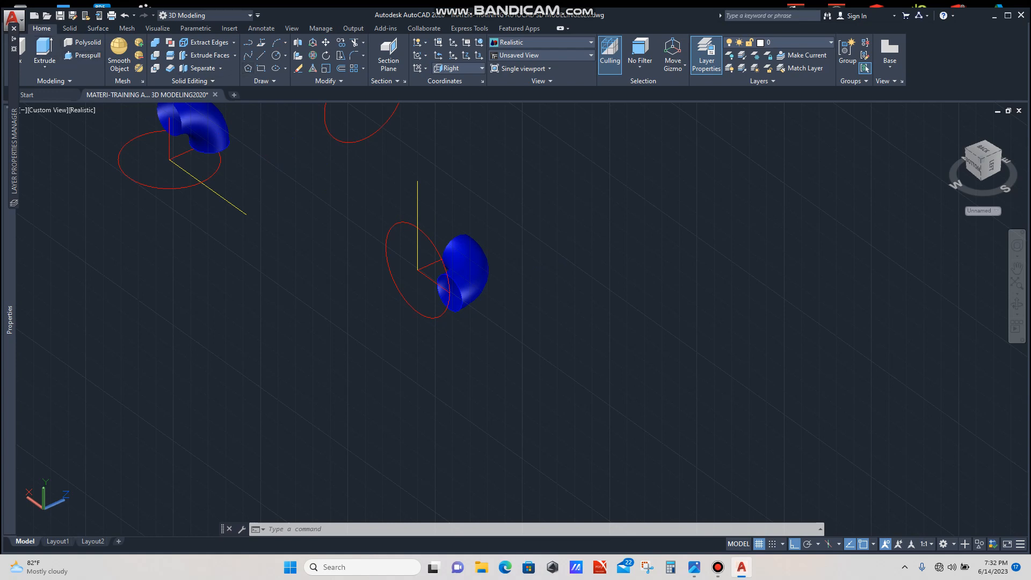
click(459, 68)
click(454, 80)
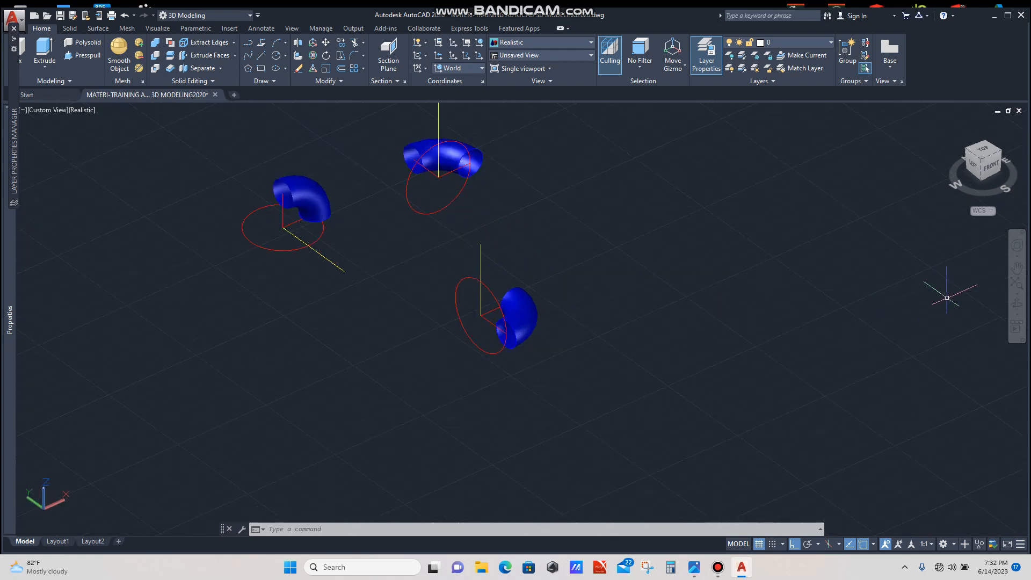
- Orbit around the three elbows to examine their positions and orientations relative to each other
click(1016, 303)
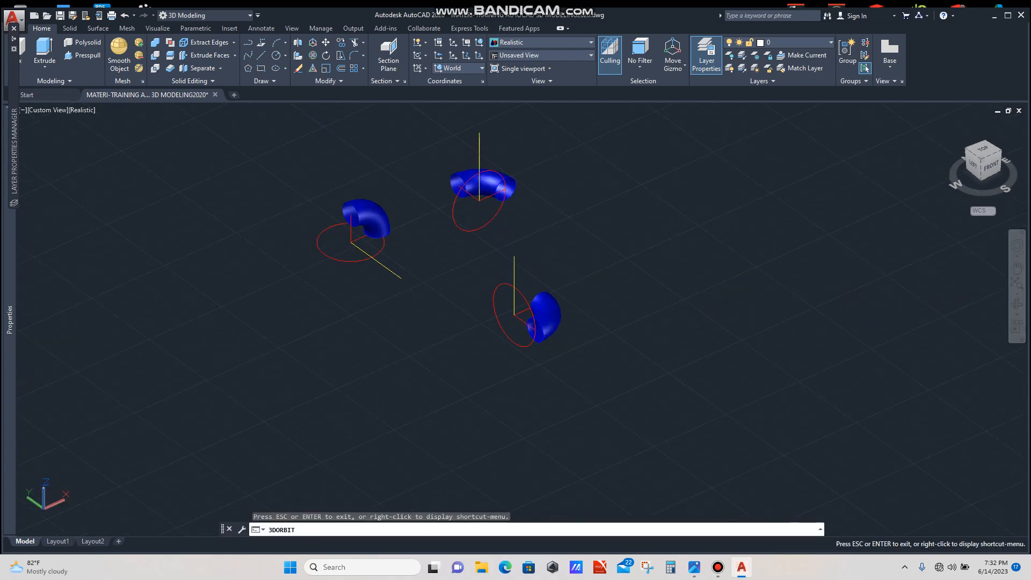
drag(510, 242, 460, 243)
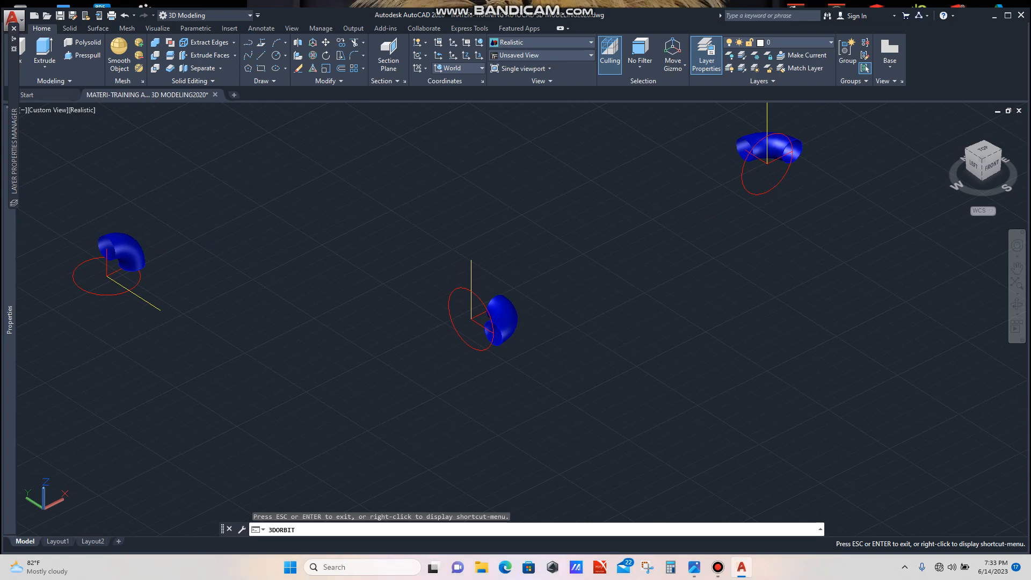
scroll(459, 295, down, 4)
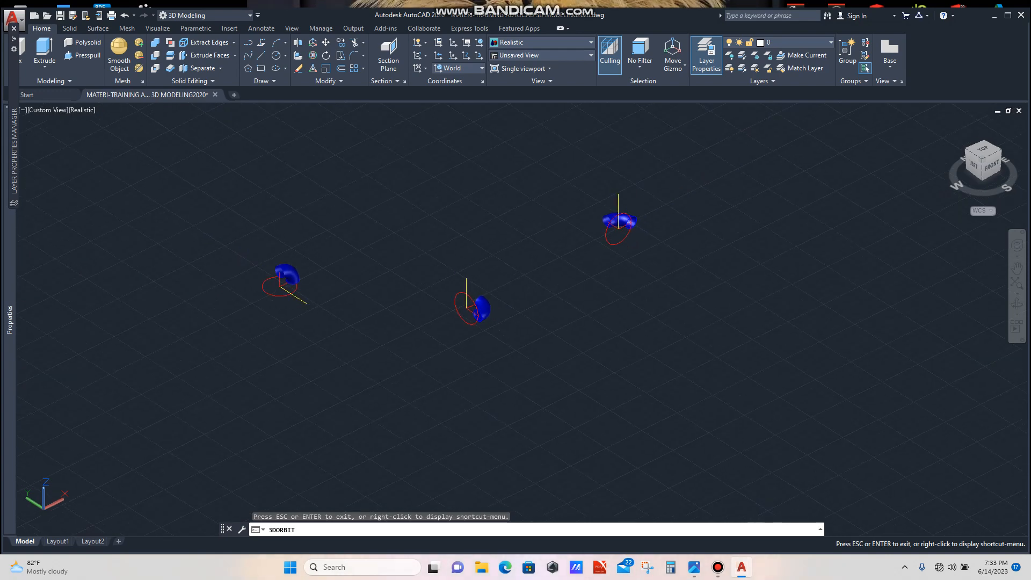
scroll(270, 279, up, 5)
scroll(307, 261, down, 2)
scroll(347, 265, down, 2)
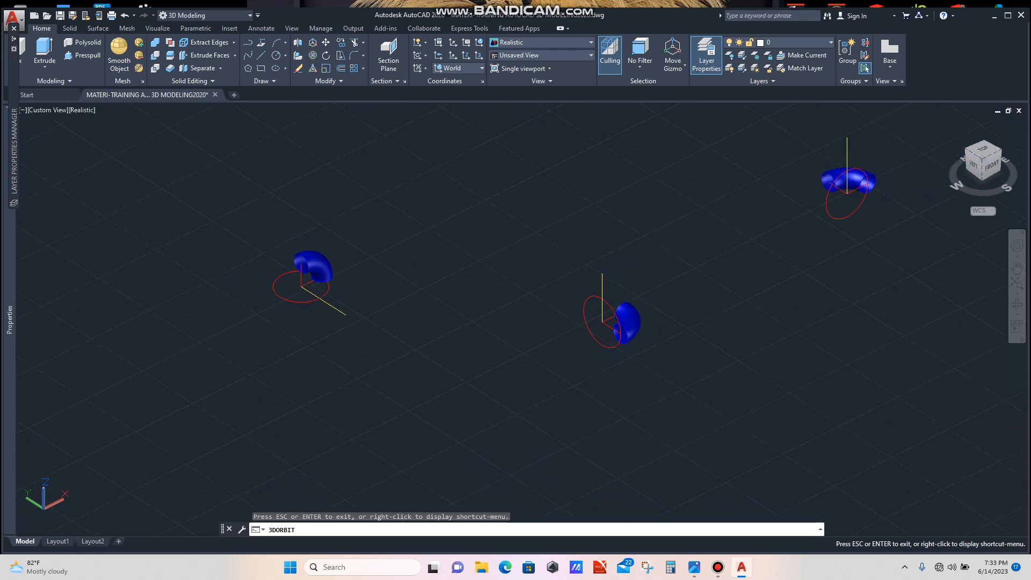
scroll(430, 269, down, 1)
key(Escape)
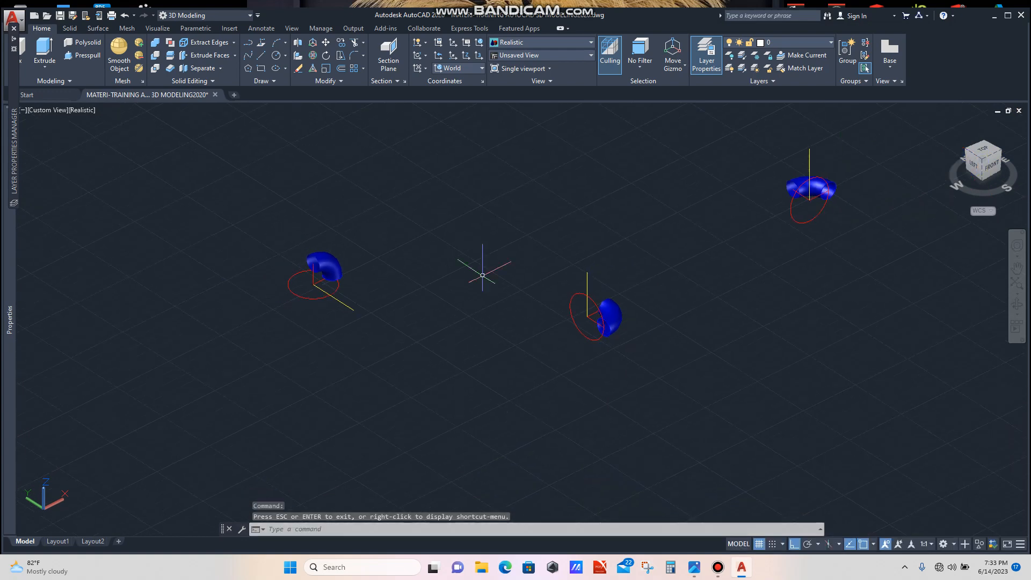
- Move the third elbow together with its red construction circle, lines and yellow axis
click(674, 269)
click(538, 358)
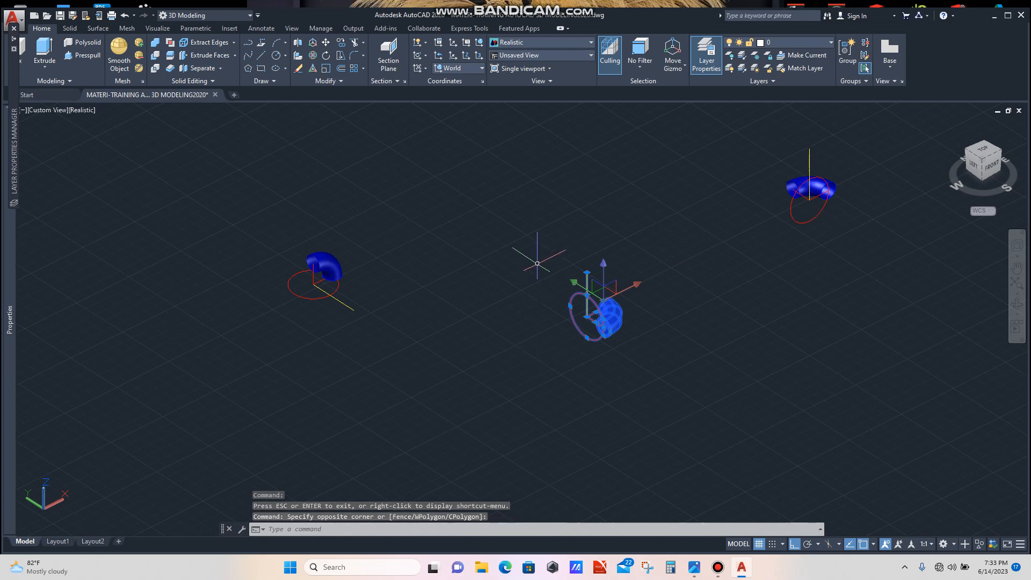
text(m)
key(Return)
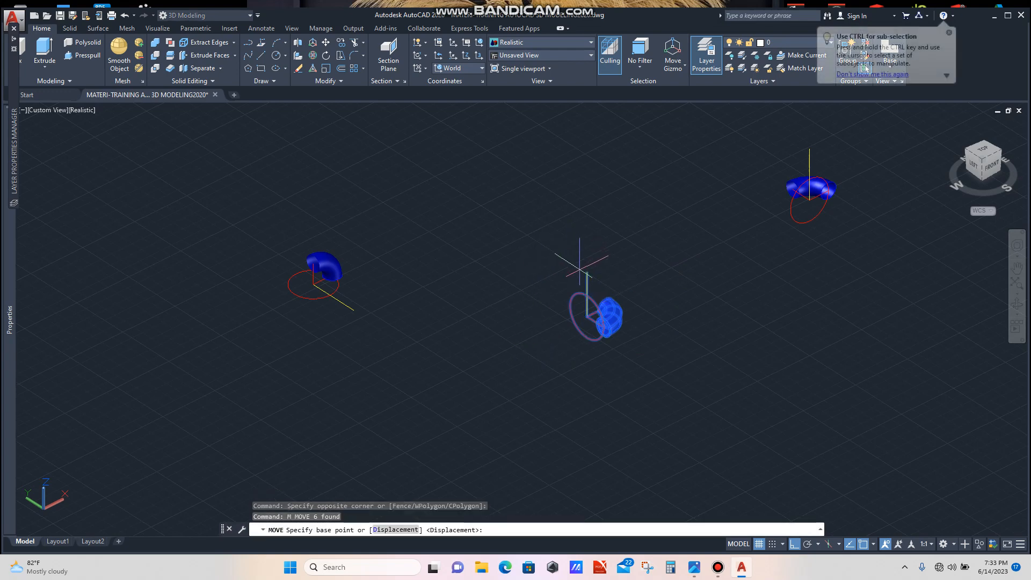